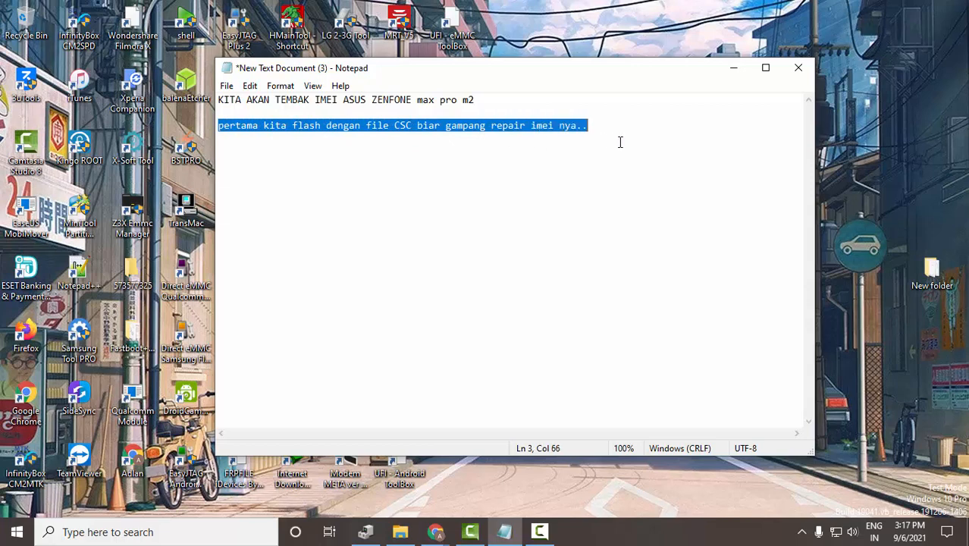
Append "flash dengan tool qpst bisa ufi jga bisa." to the note's CSC flashing line, then widen and minimize the note window.
{"action": "left_click", "coordinate": [614, 139]}
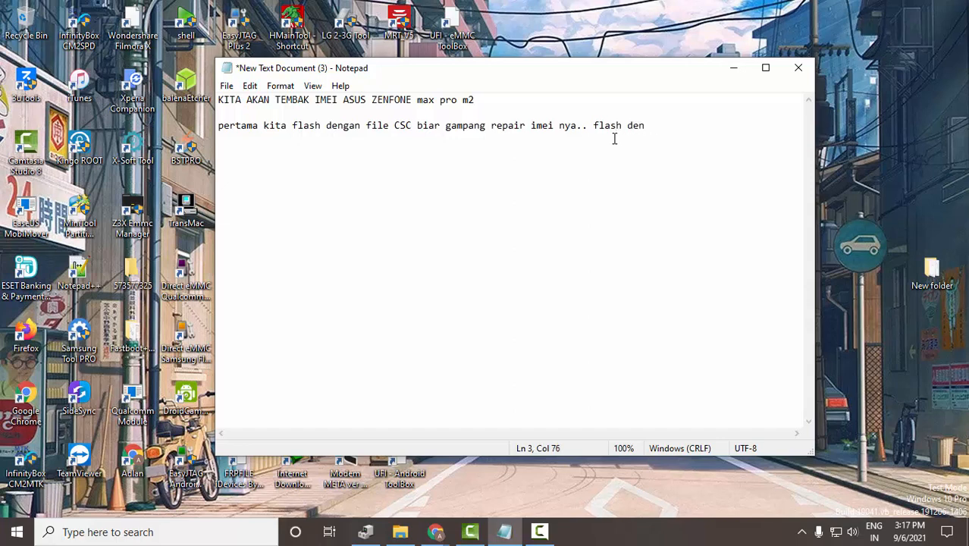
{"action": "type", "text": "n tool qpst bisa ufi"}
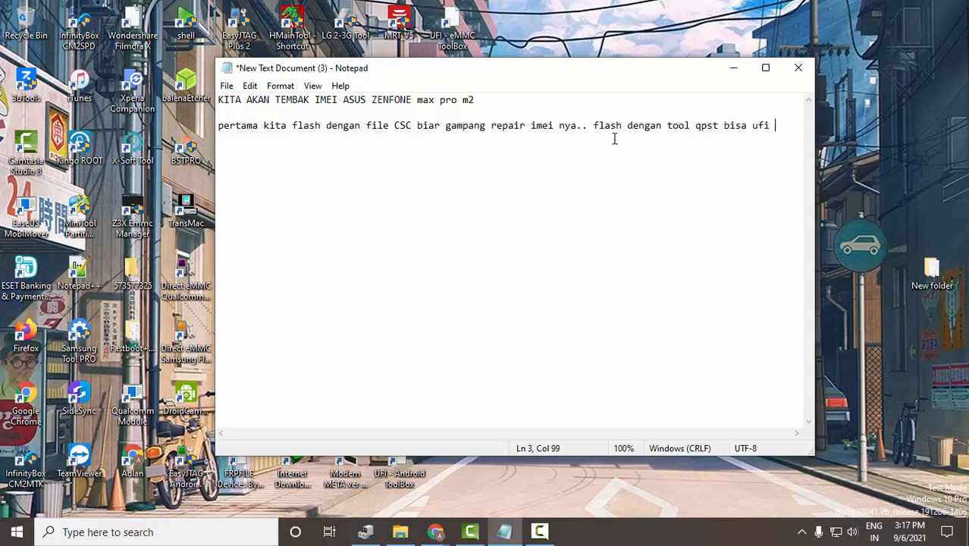
{"action": "type", "text": "jga bisa"}
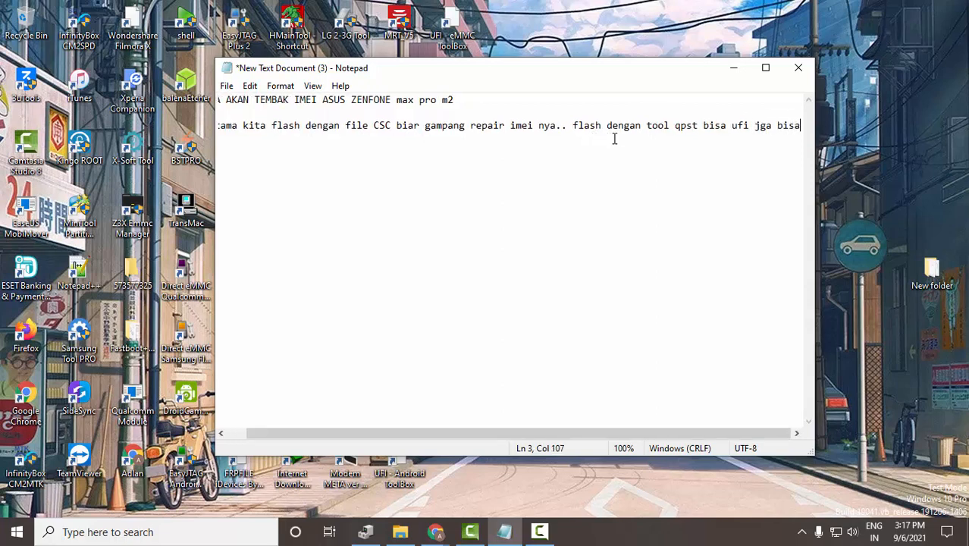
{"action": "type", "text": "."}
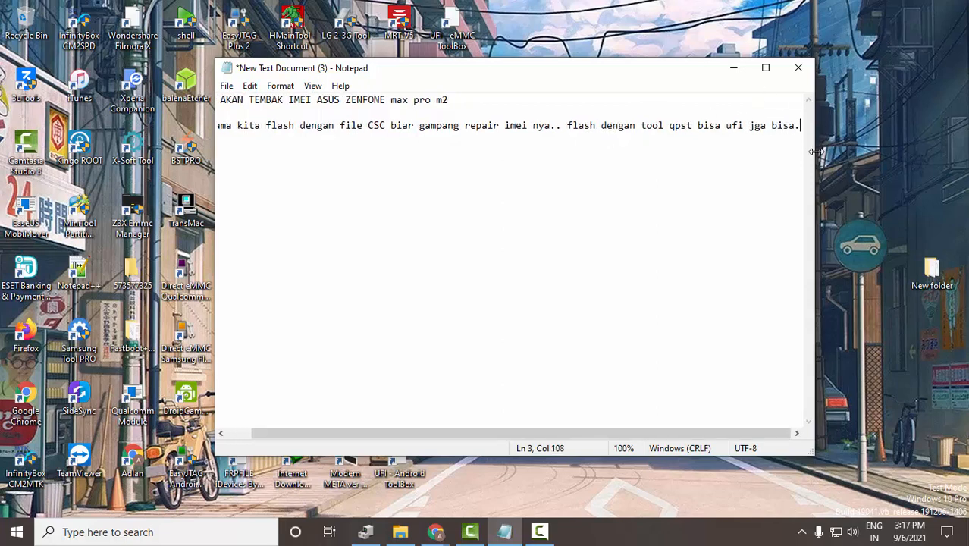
{"action": "left_click_drag", "start_coordinate": [815, 152], "coordinate": [895, 152]}
{"action": "left_click", "coordinate": [810, 76]}
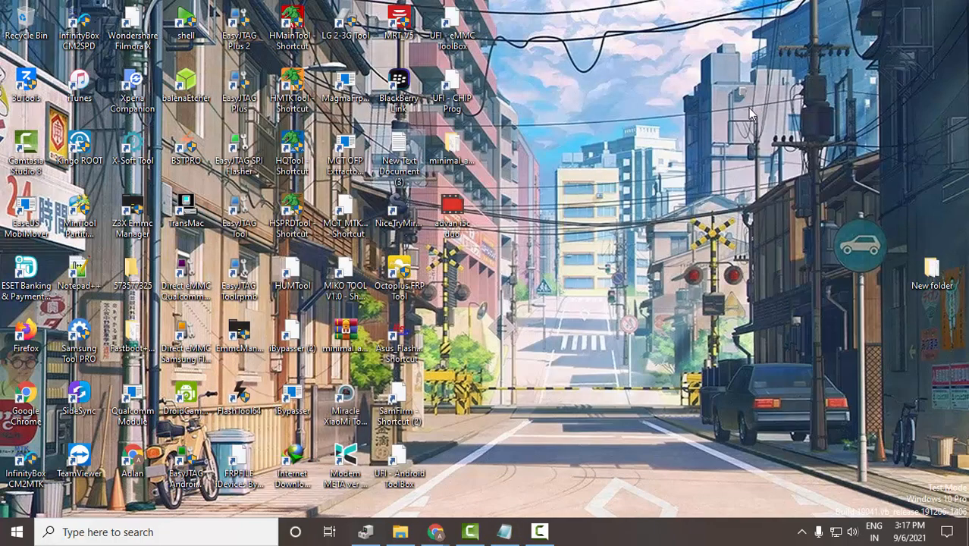
Launch UFI - Android ToolBox from the UFI folder on Local Disk (C:) and minimize the file browser window.
{"action": "left_click", "coordinate": [399, 532]}
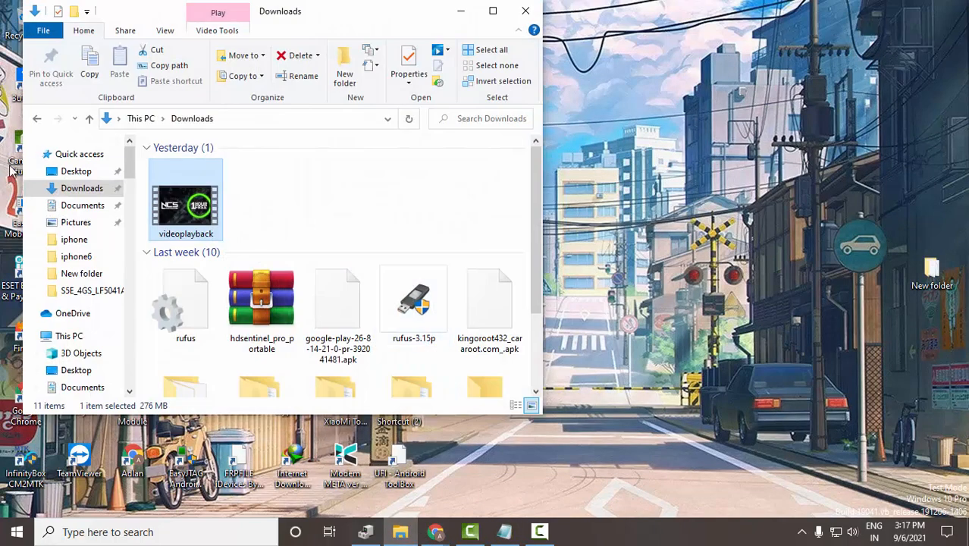
{"action": "left_click", "coordinate": [73, 173]}
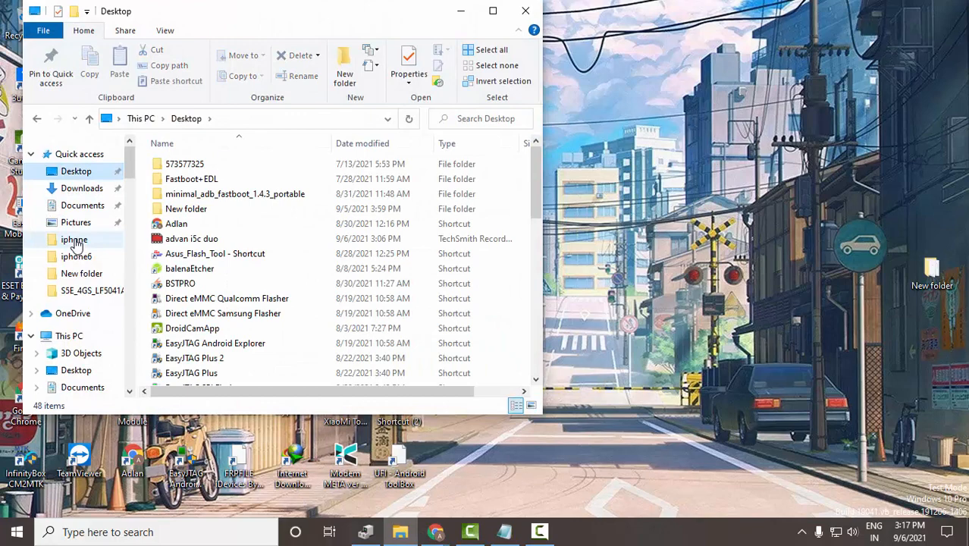
{"action": "left_click", "coordinate": [72, 337]}
{"action": "double_click", "coordinate": [409, 275]}
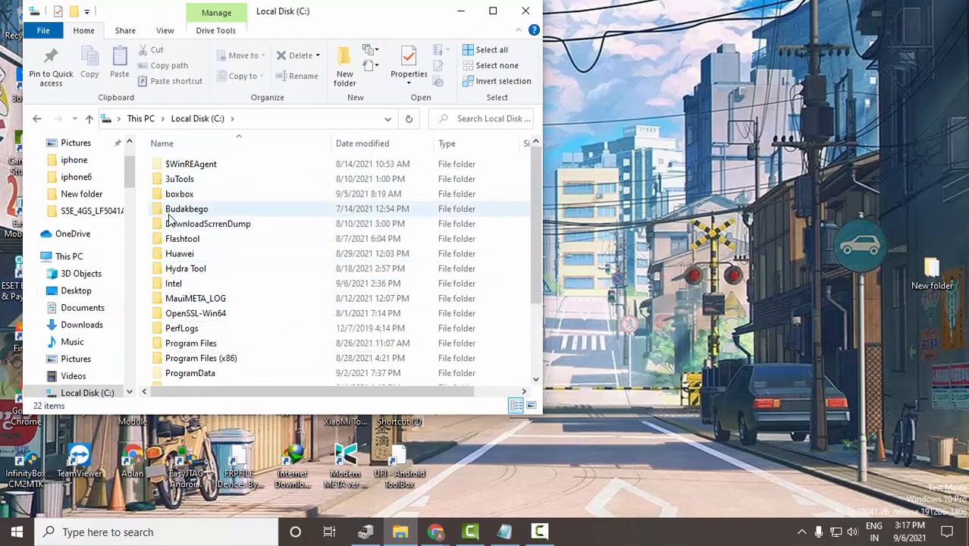
{"action": "scroll", "coordinate": [171, 228], "scroll_direction": "down", "scroll_amount": 3}
{"action": "double_click", "coordinate": [189, 337]}
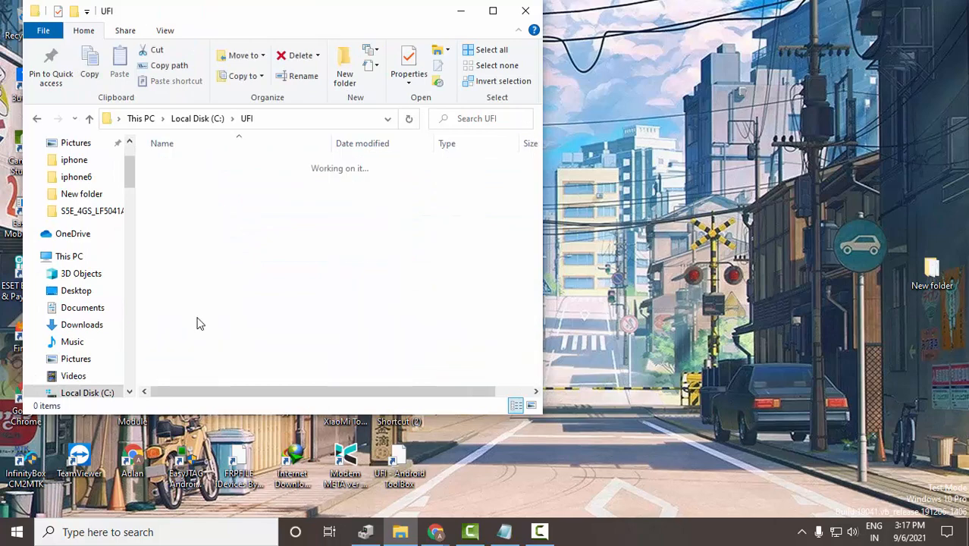
{"action": "double_click", "coordinate": [204, 348]}
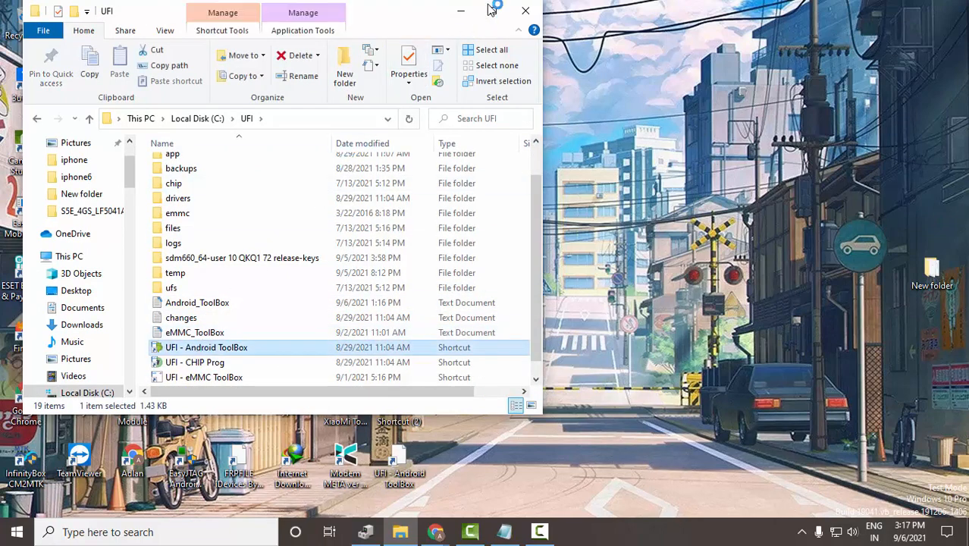
{"action": "left_click", "coordinate": [460, 11]}
{"action": "right_click", "coordinate": [628, 254]}
{"action": "left_click", "coordinate": [662, 292]}
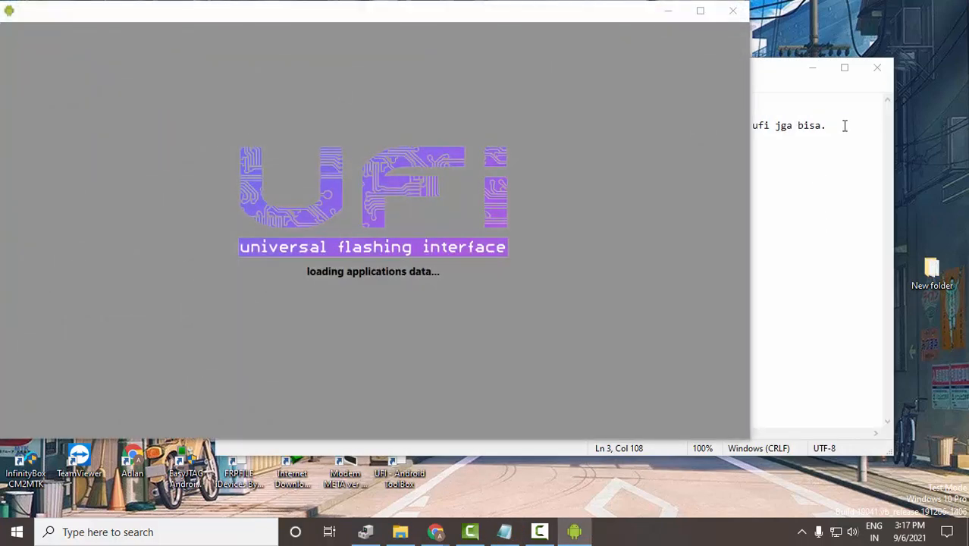
Add the line "saya menggunaka tool ufi box" below the flashing sentence in the Notepad note.
{"action": "left_click", "coordinate": [845, 125]}
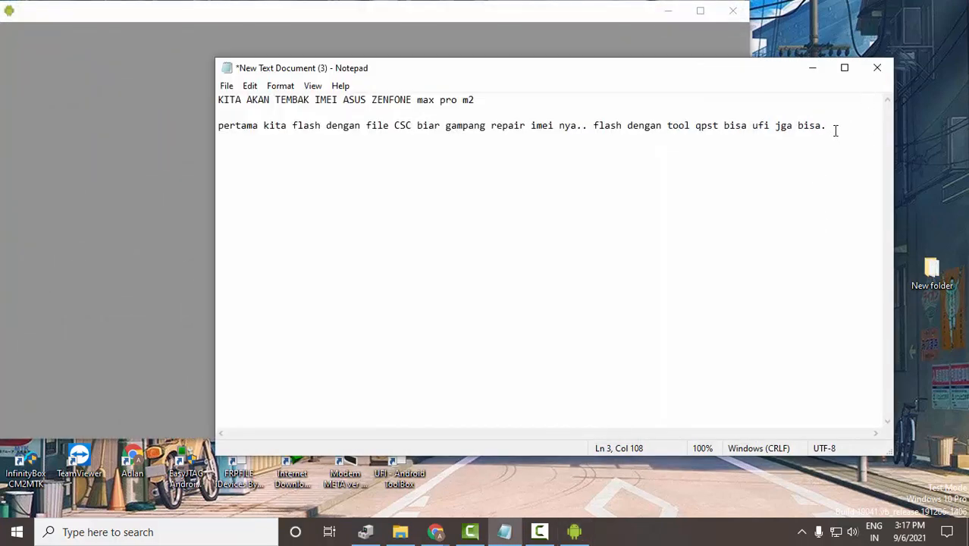
{"action": "key", "text": "Return"}
{"action": "type", "text": "saya menggunaka"}
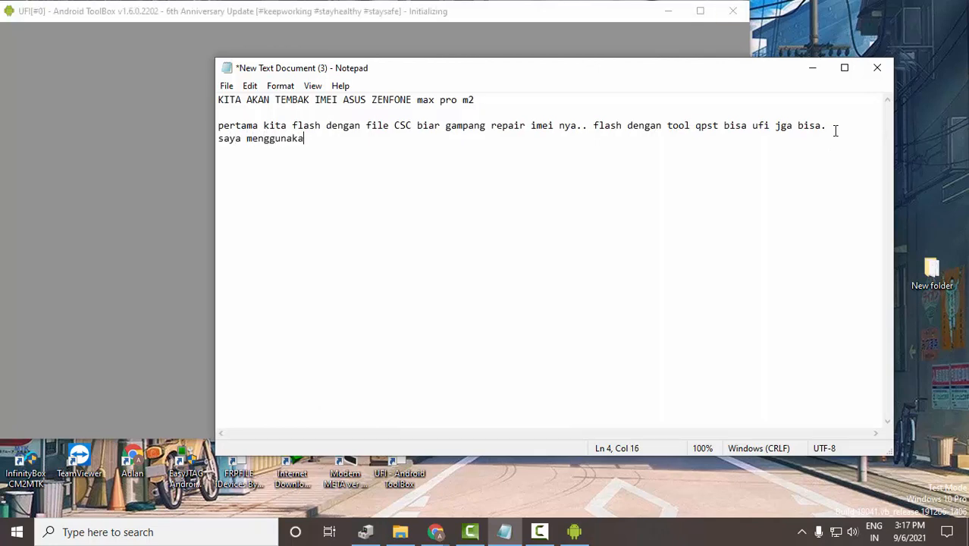
{"action": "type", "text": " tool"}
{"action": "key", "text": "BackSpace"}
{"action": "key", "text": "BackSpace"}
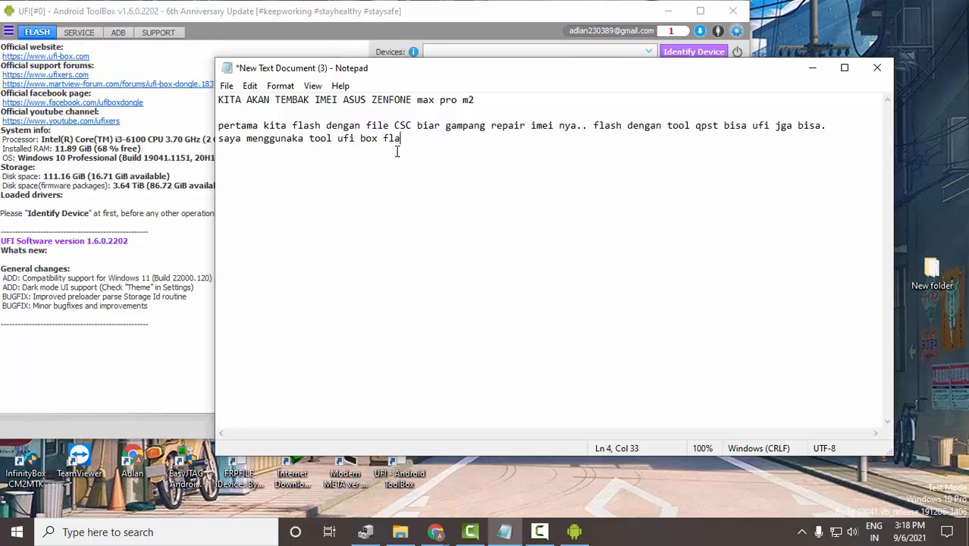
{"action": "key", "text": "BackSpace"}
{"action": "key", "text": "BackSpace"}
{"action": "key", "text": "BackSpace"}
Add the line "hp masuk mode 9008 dengan EDL" to the note and minimize it.
{"action": "type", "text": "suk mode 90"}
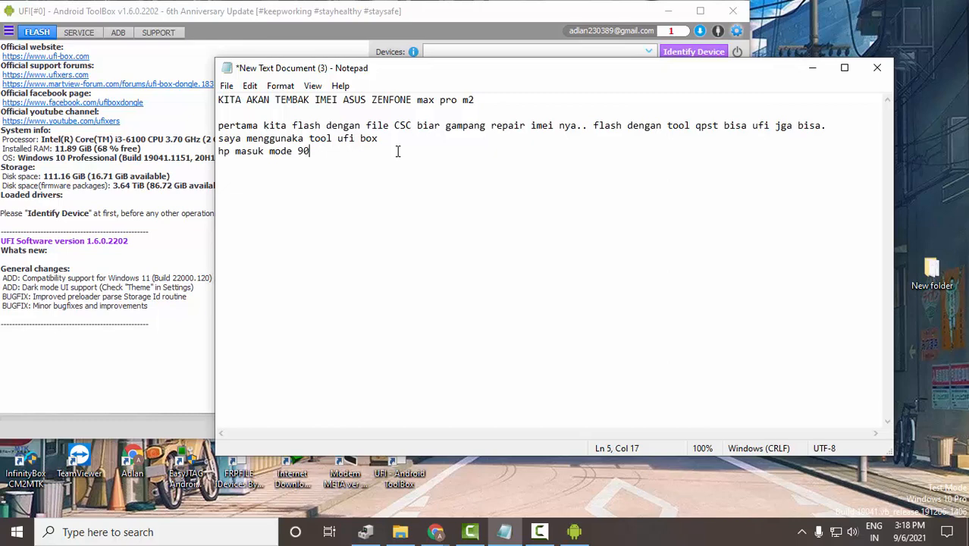
{"action": "type", "text": "08 "}
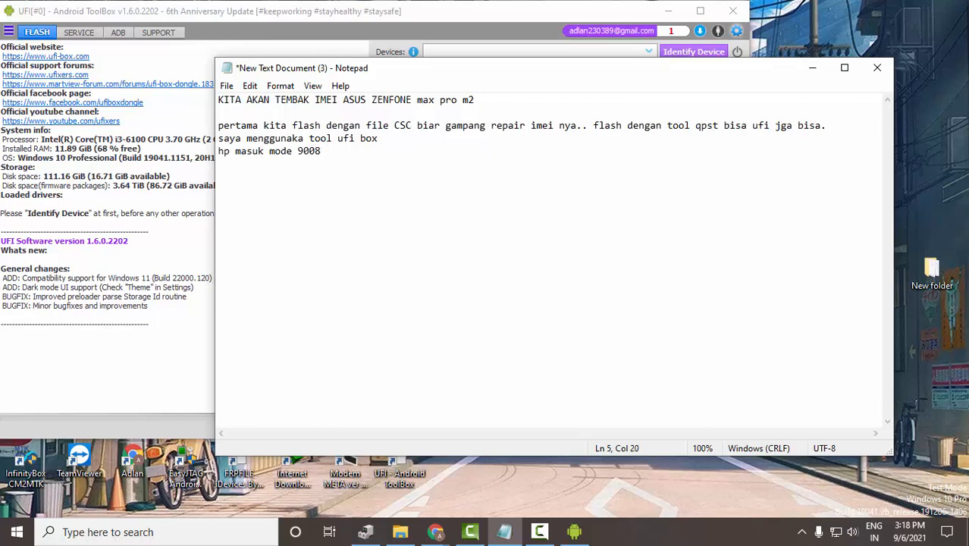
{"action": "type", "text": "dengan EDL"}
{"action": "left_click", "coordinate": [371, 151]}
{"action": "left_click_drag", "start_coordinate": [371, 151], "coordinate": [395, 150]}
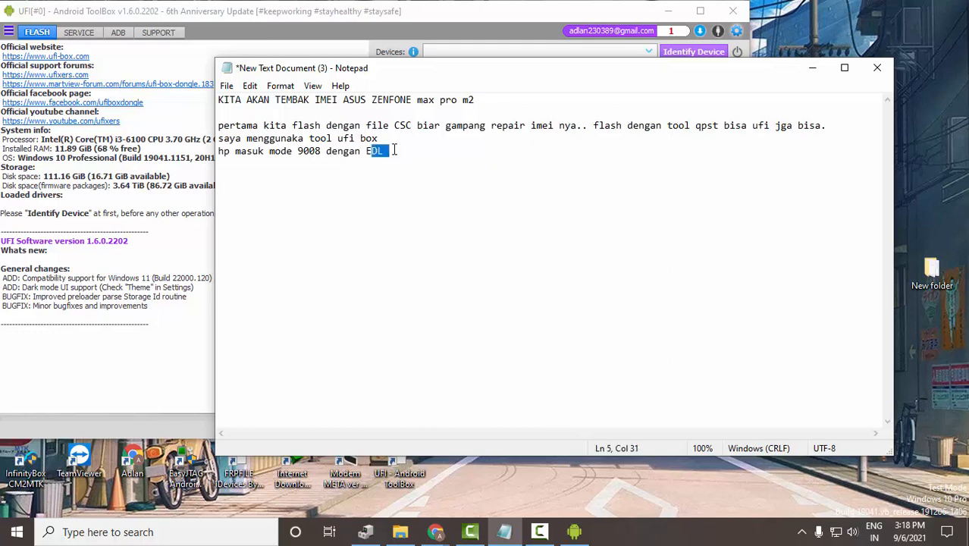
{"action": "left_click", "coordinate": [402, 188]}
{"action": "left_click", "coordinate": [812, 68]}
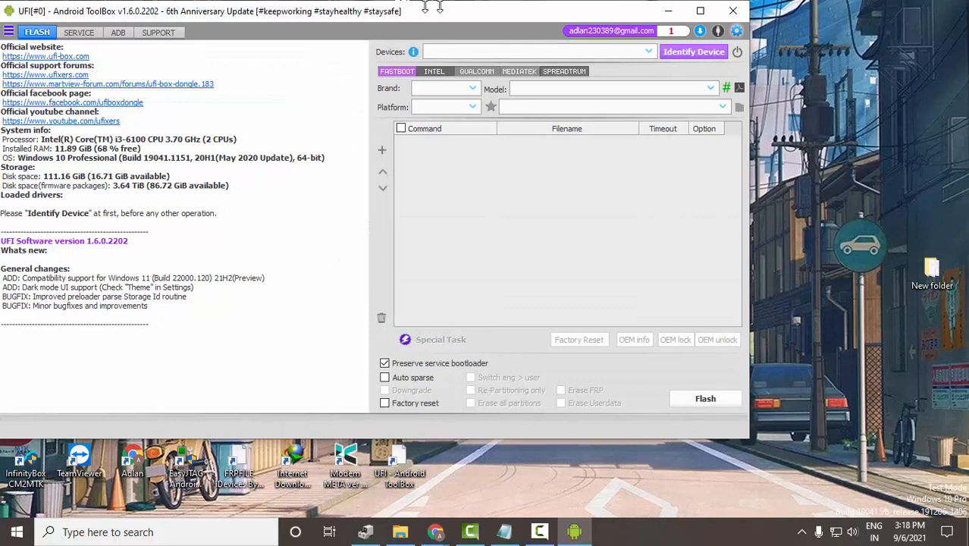
Switch the UFI flashing tool to the Qualcomm platform and enable FireHose.
{"action": "left_click", "coordinate": [468, 74]}
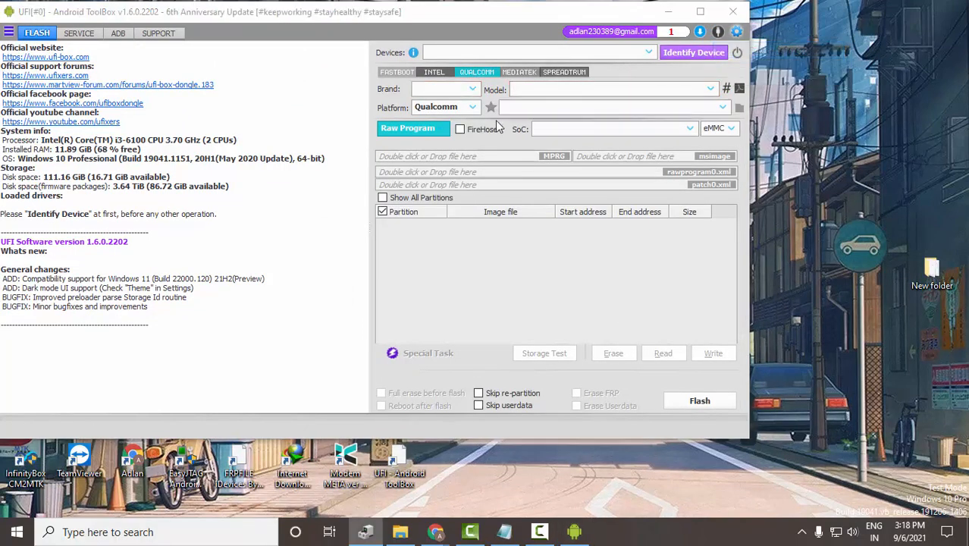
{"action": "left_click", "coordinate": [464, 129]}
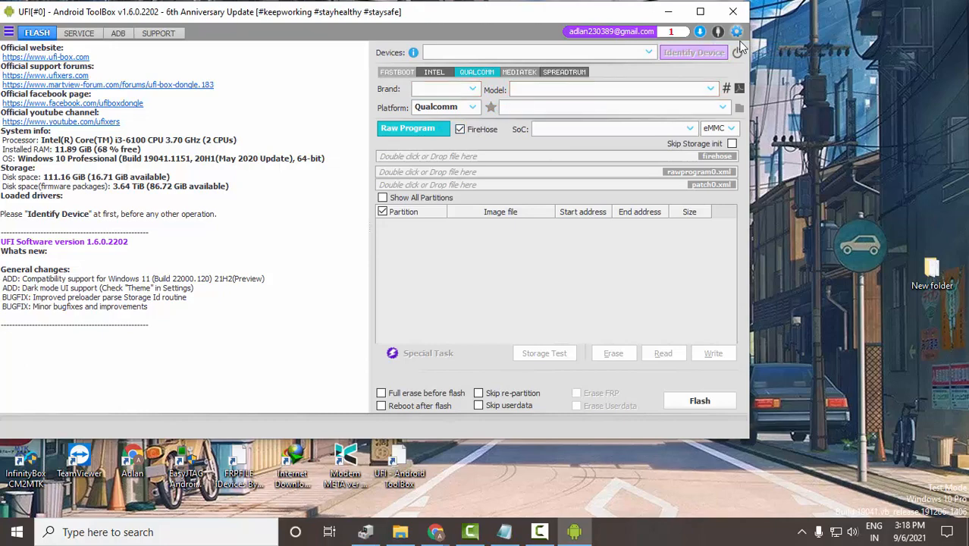
{"action": "right_click", "coordinate": [789, 113]}
{"action": "left_click", "coordinate": [808, 147]}
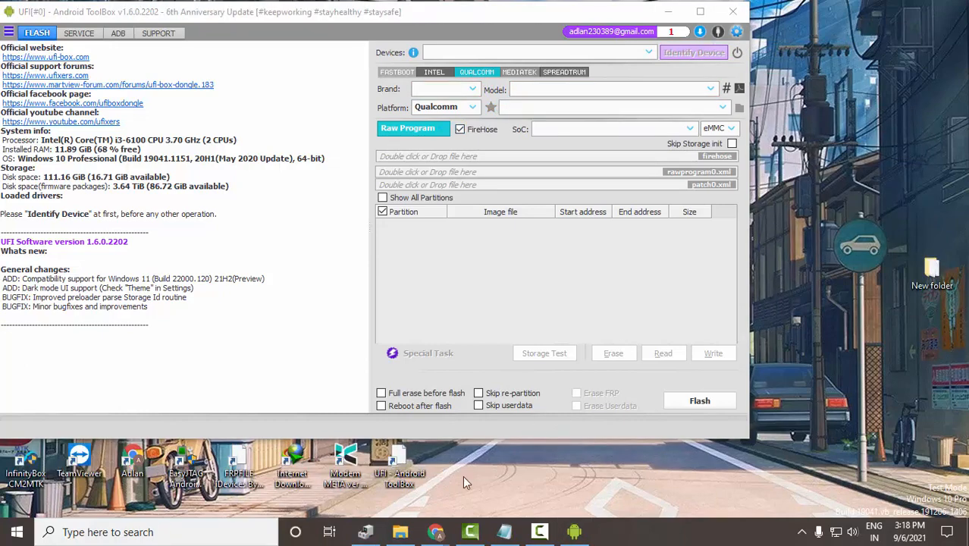
Place Device Manager beside the flashing tool, enlarge it and check Ports (COM & LPT) for the connected phone.
{"action": "left_click", "coordinate": [366, 534]}
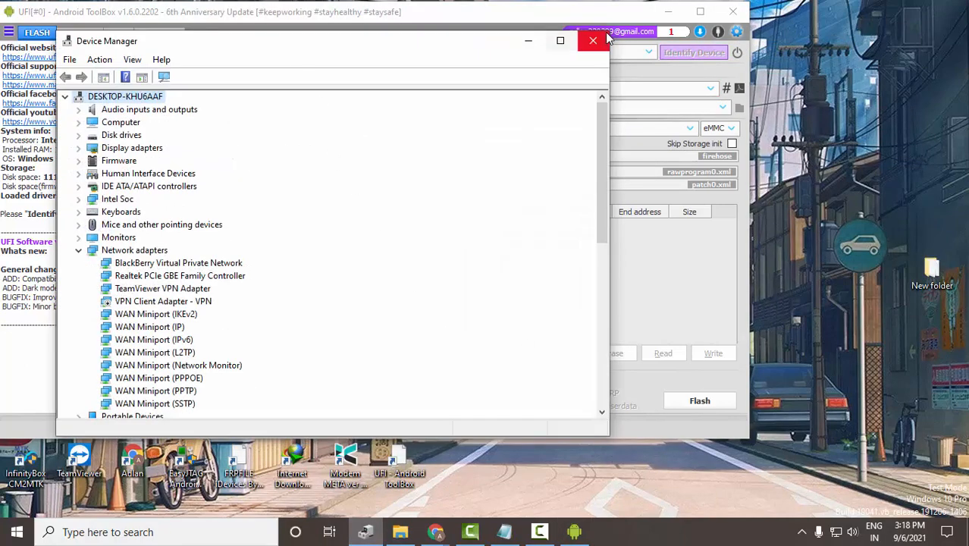
{"action": "left_click_drag", "start_coordinate": [374, 44], "coordinate": [777, 15]}
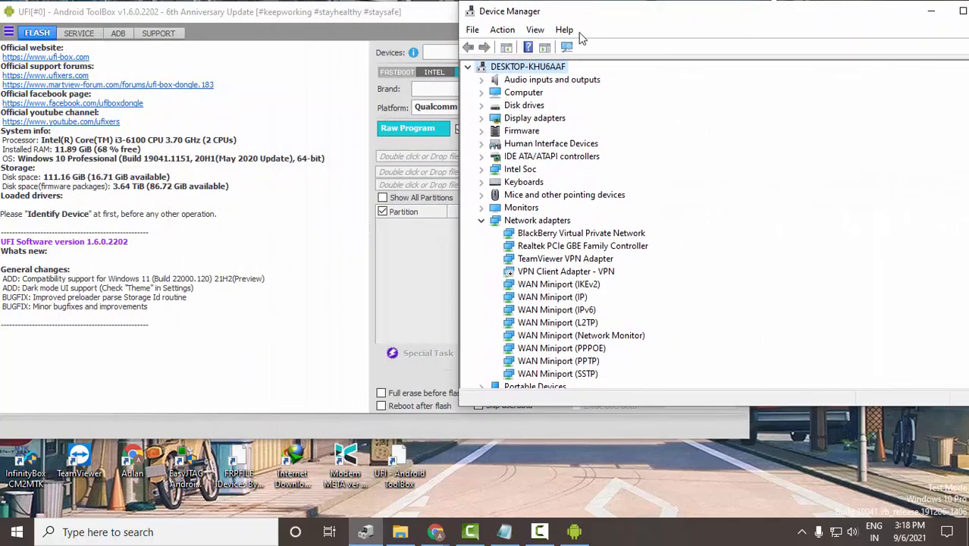
{"action": "left_click_drag", "start_coordinate": [460, 23], "coordinate": [706, 23]}
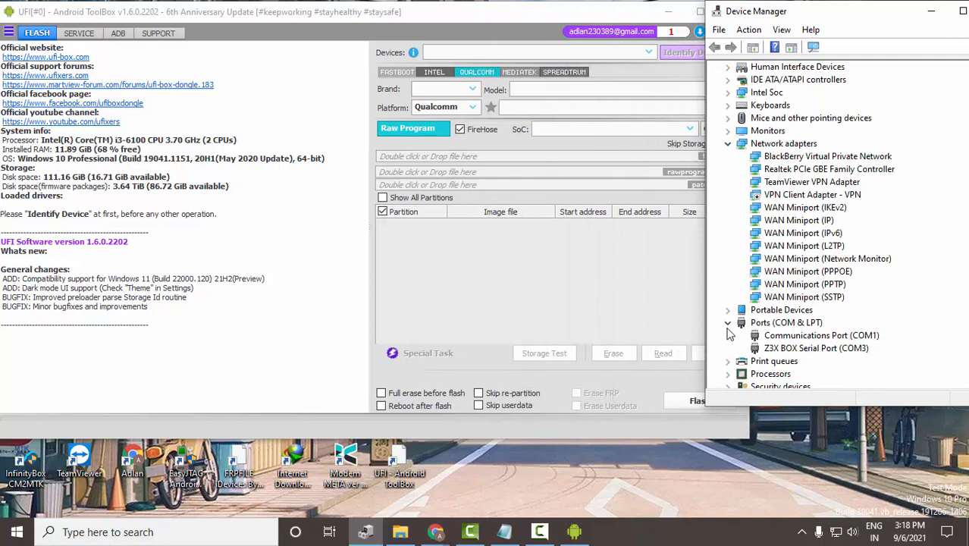
{"action": "left_click_drag", "start_coordinate": [829, 402], "coordinate": [829, 489]}
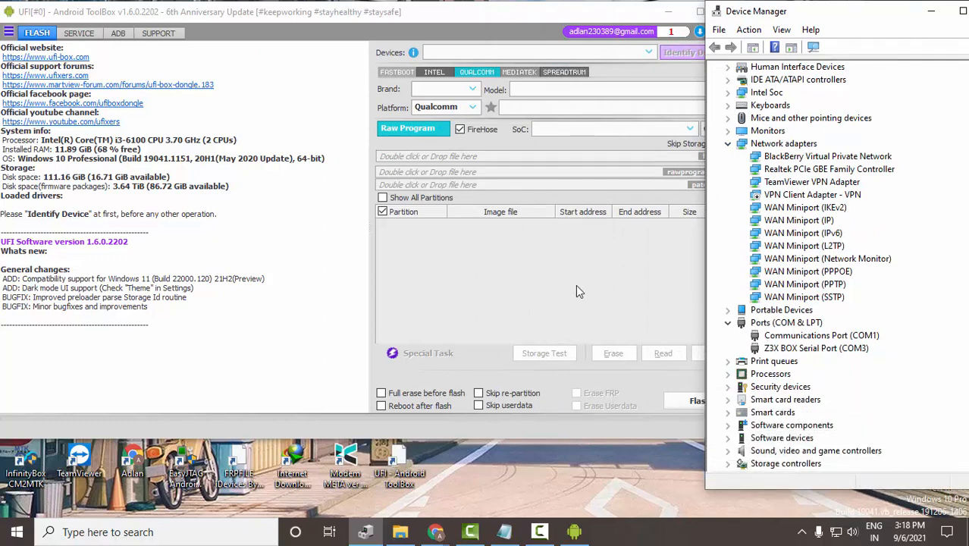
{"action": "left_click", "coordinate": [576, 284]}
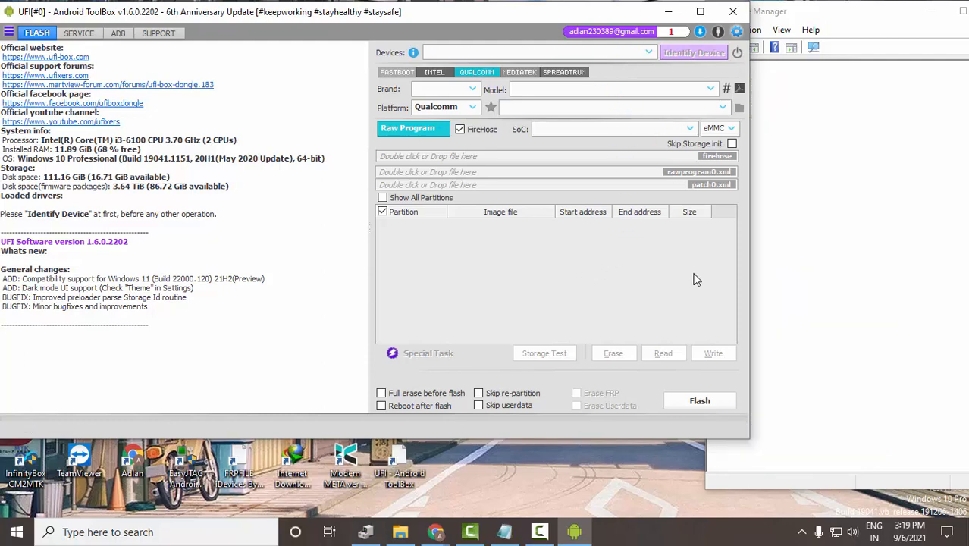
{"action": "left_click", "coordinate": [809, 17]}
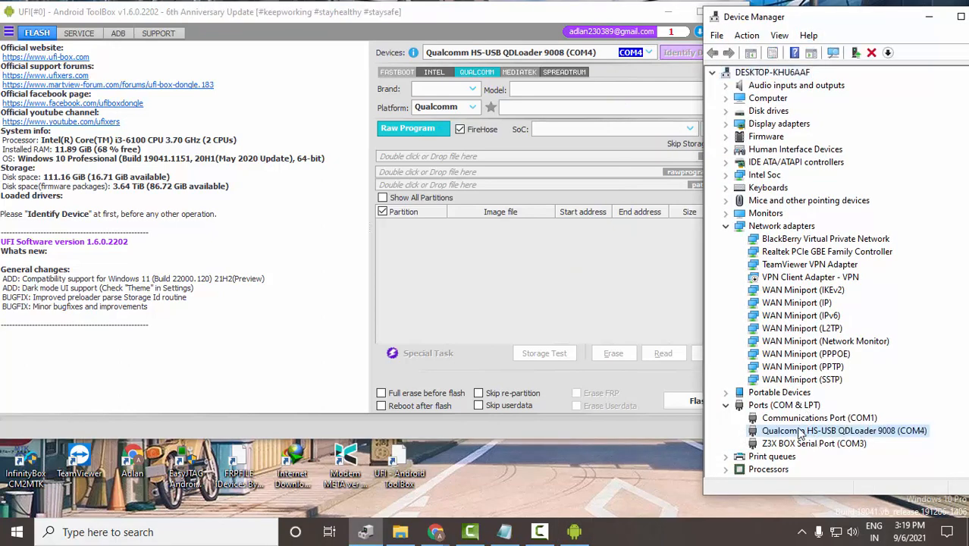
Select ASUS as the phone brand in the UFI tool and enable FireHose again.
{"action": "left_click", "coordinate": [468, 95]}
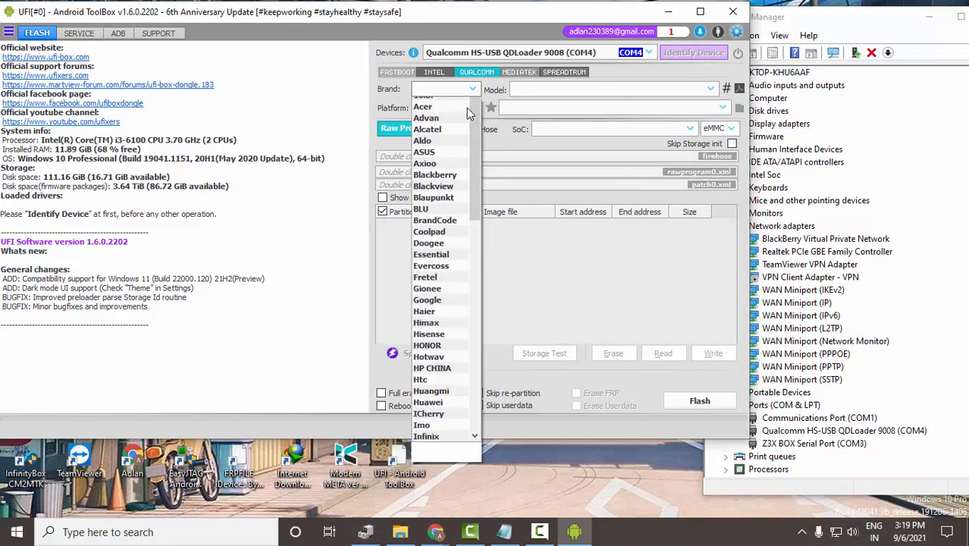
{"action": "scroll", "coordinate": [476, 182], "scroll_direction": "down", "scroll_amount": 4}
{"action": "left_click_drag", "start_coordinate": [476, 182], "coordinate": [468, 374]}
{"action": "scroll", "coordinate": [445, 322], "scroll_direction": "up", "scroll_amount": 18}
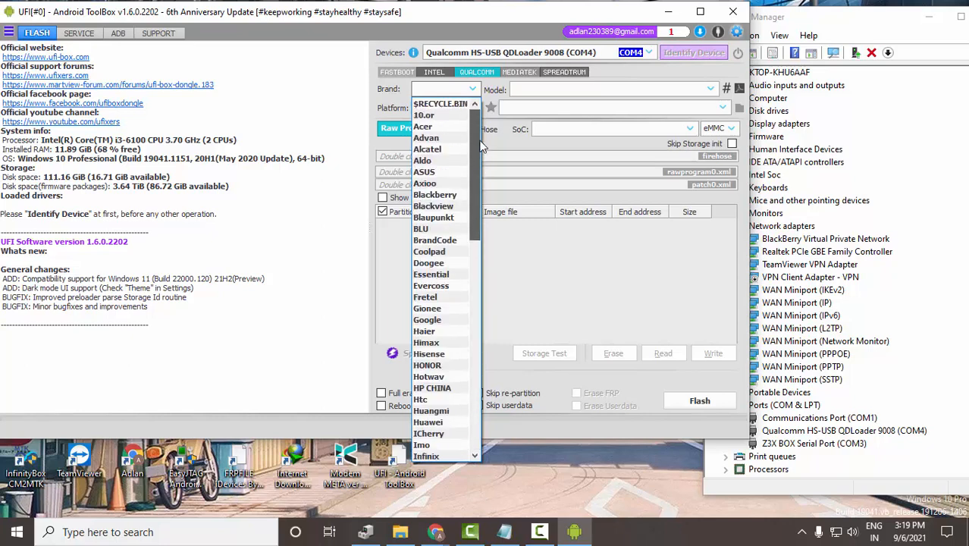
{"action": "left_click", "coordinate": [423, 172]}
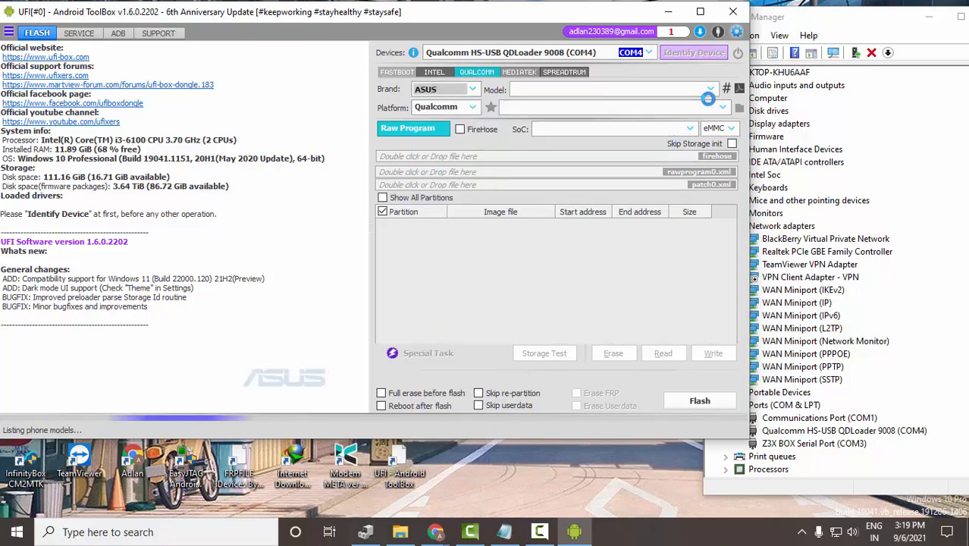
{"action": "left_click", "coordinate": [461, 130]}
Look through the ASUS model list for the ZenFone Max Pro M2 and close it without choosing a model.
{"action": "left_click", "coordinate": [711, 90]}
{"action": "left_click_drag", "start_coordinate": [712, 92], "coordinate": [681, 341]}
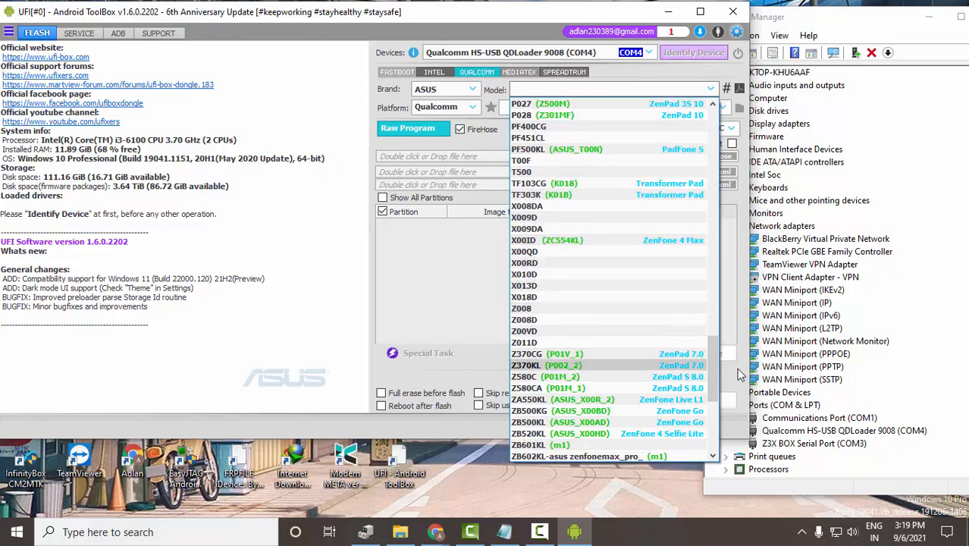
{"action": "left_click", "coordinate": [741, 324]}
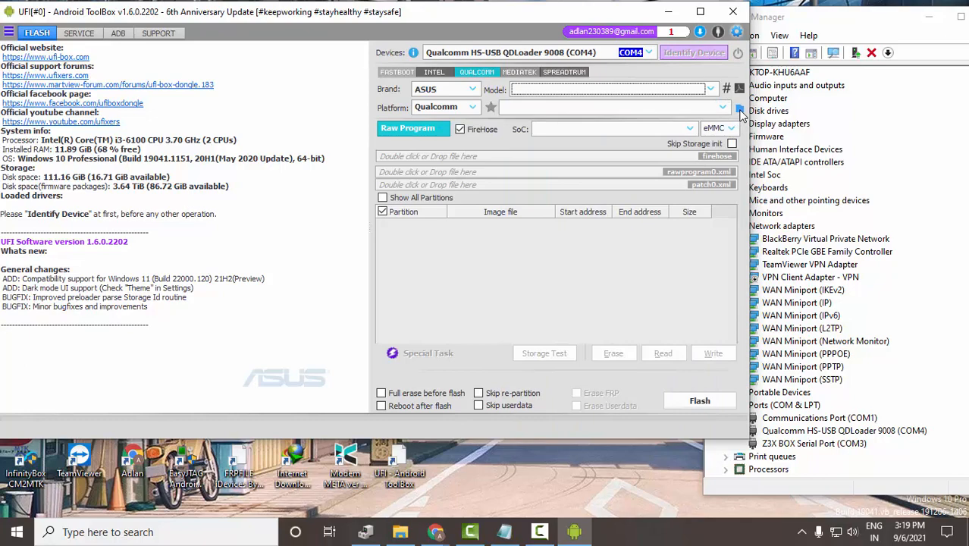
Open the tool's ASUS firmware folder and browse through ASUS_X00TD and New folder to the ZB630KL_ZQL1820 Factory ChangeFlash files.
{"action": "left_click", "coordinate": [739, 110]}
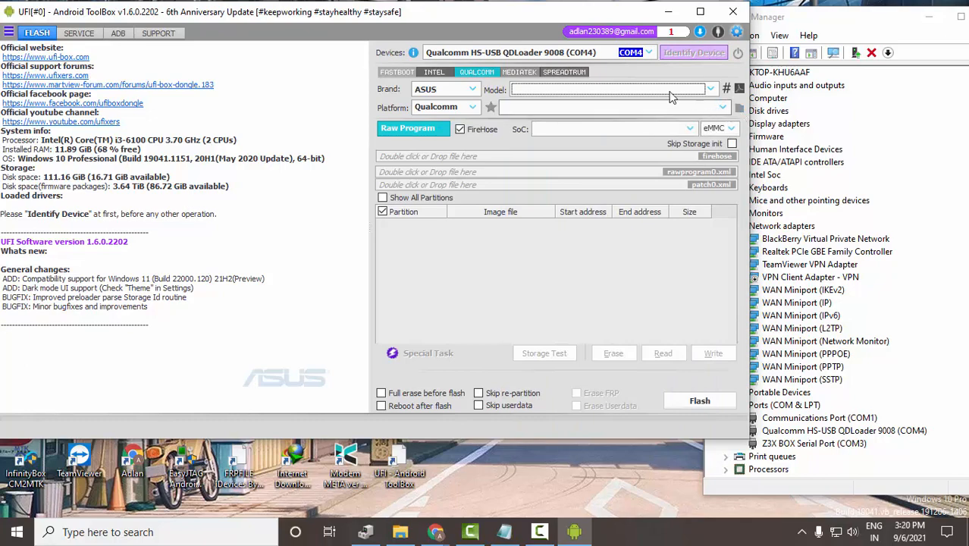
{"action": "scroll", "coordinate": [242, 306], "scroll_direction": "down", "scroll_amount": 2}
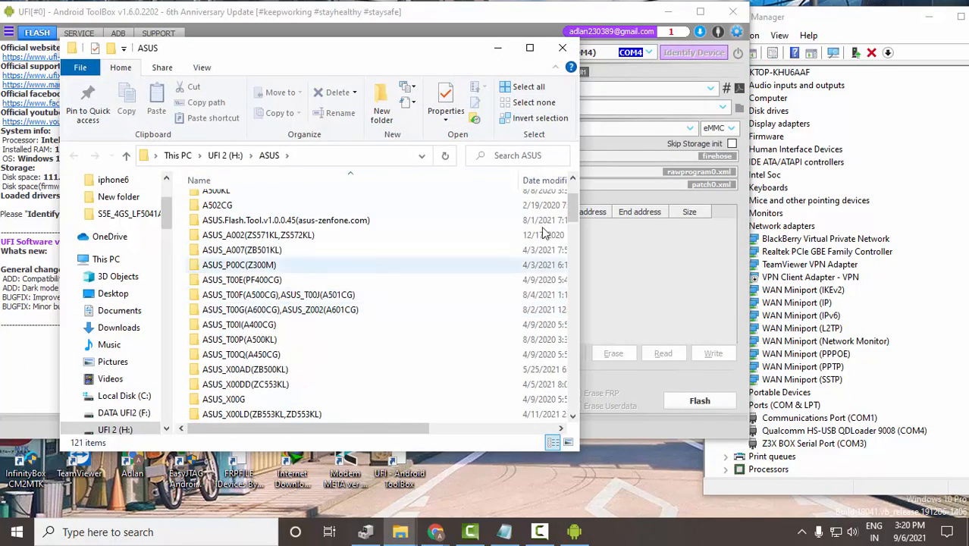
{"action": "scroll", "coordinate": [410, 212], "scroll_direction": "down", "scroll_amount": 6}
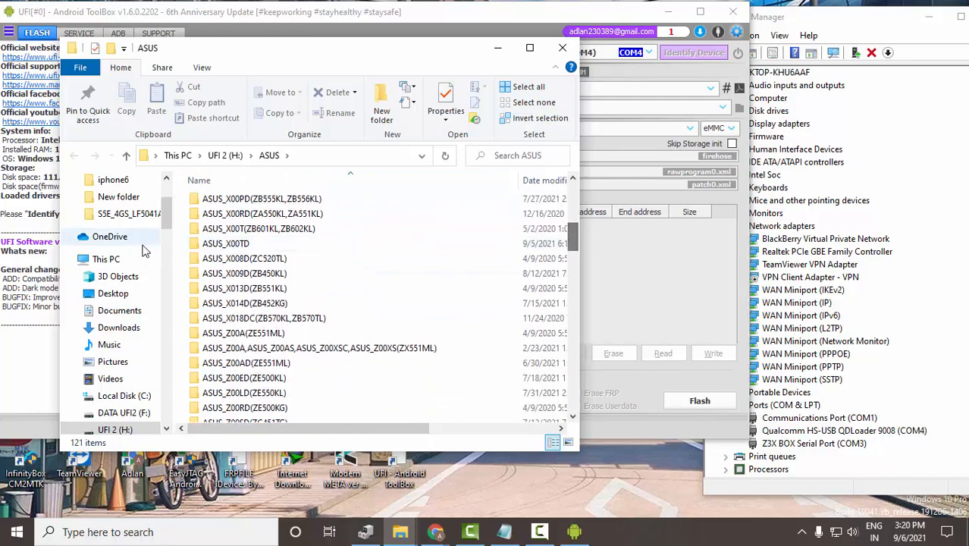
{"action": "double_click", "coordinate": [228, 243]}
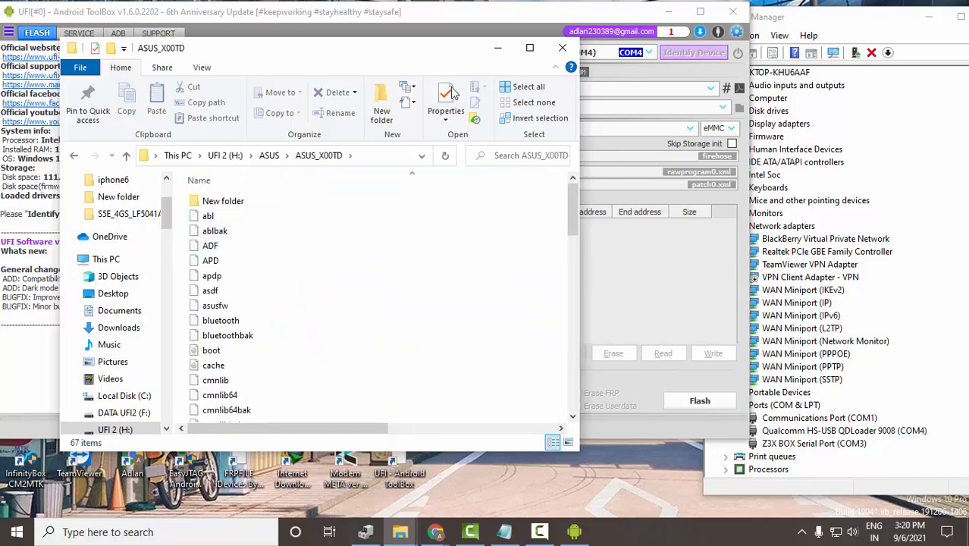
{"action": "left_click_drag", "start_coordinate": [402, 60], "coordinate": [351, 41]}
{"action": "double_click", "coordinate": [163, 182]}
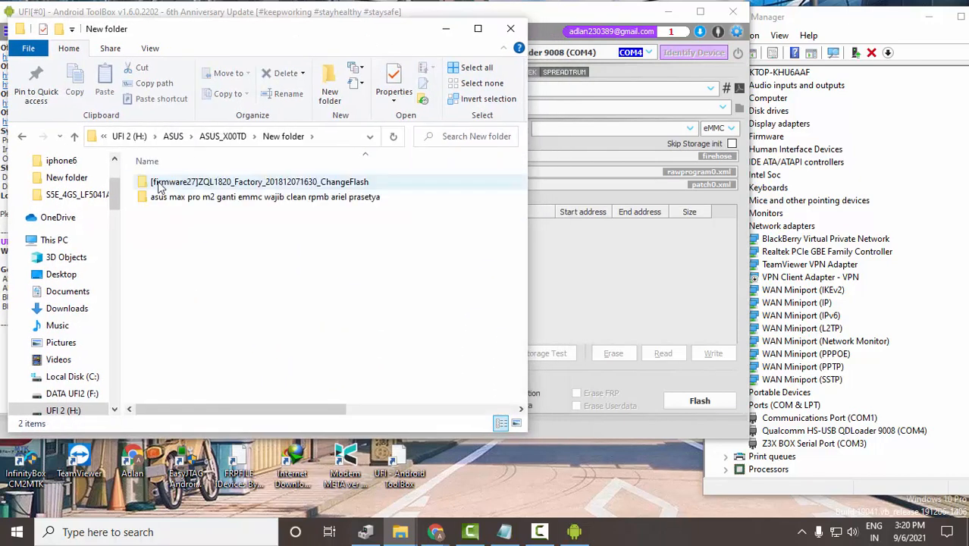
{"action": "double_click", "coordinate": [189, 183]}
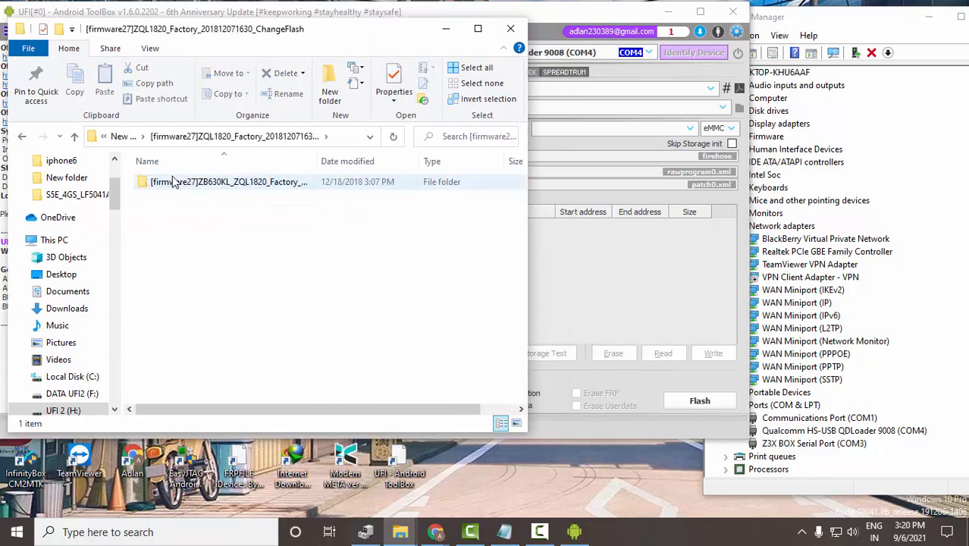
{"action": "double_click", "coordinate": [173, 186]}
Load prog_emmc_ufs_firehose_Sdm660_ddr.elf, rawprogram_unsparse and patch0 from the firmware folder into the matching firehose, rawprogram0 and patch0 slots.
{"action": "scroll", "coordinate": [259, 258], "scroll_direction": "down", "scroll_amount": 10}
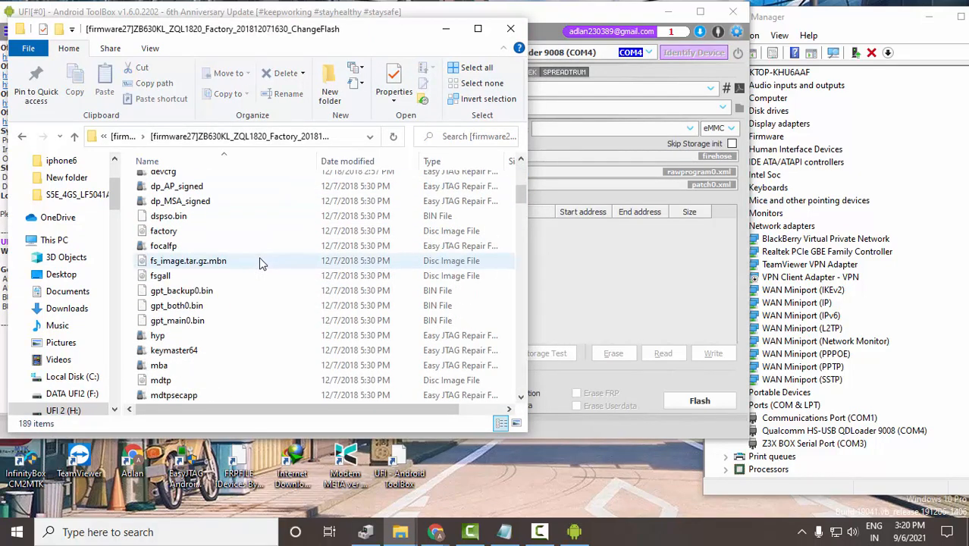
{"action": "left_click_drag", "start_coordinate": [194, 350], "coordinate": [571, 165]}
{"action": "scroll", "coordinate": [231, 333], "scroll_direction": "down", "scroll_amount": 1}
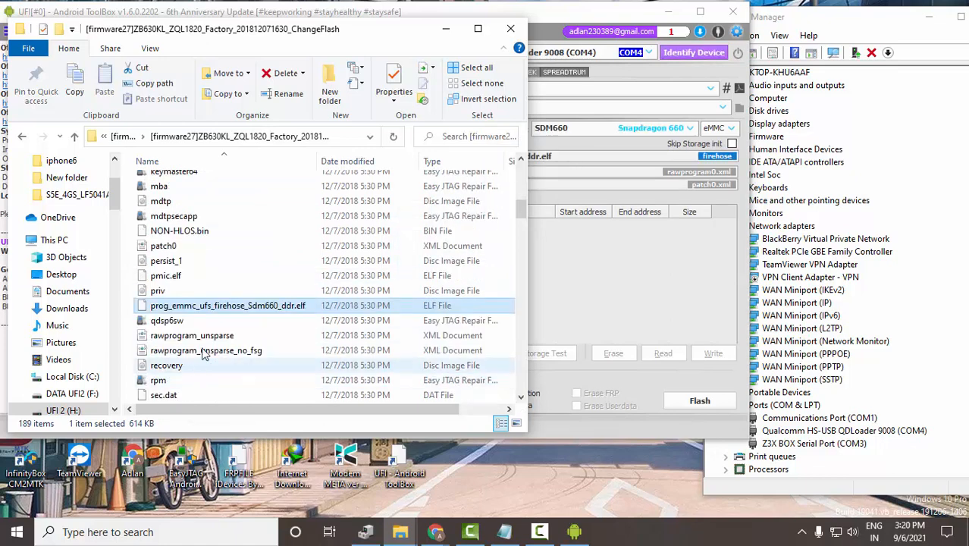
{"action": "left_click_drag", "start_coordinate": [231, 335], "coordinate": [622, 180]}
{"action": "left_click_drag", "start_coordinate": [164, 246], "coordinate": [589, 192]}
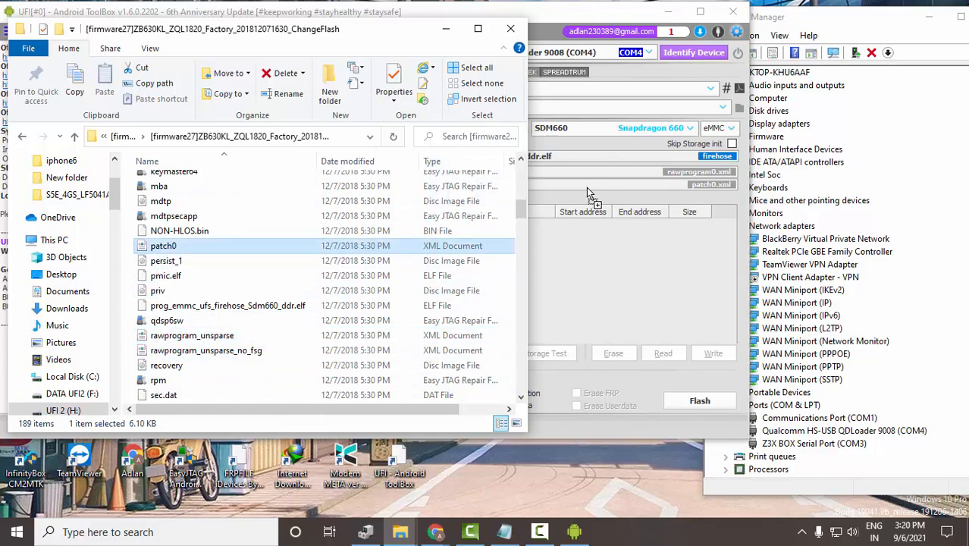
{"action": "left_click", "coordinate": [458, 31]}
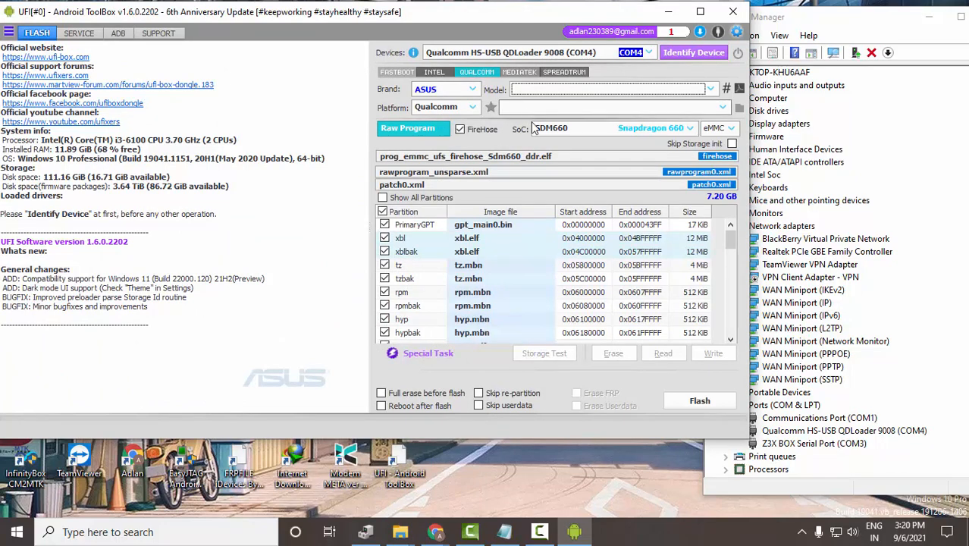
Enable reboot after flash and full erase before flash, start flashing the phone and accept the erase confirmations.
{"action": "left_click", "coordinate": [382, 406]}
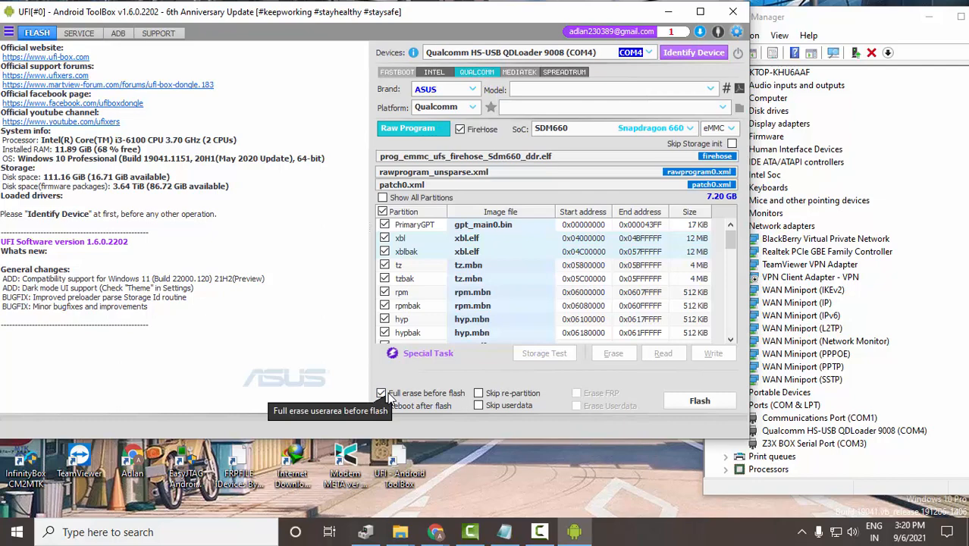
{"action": "left_click", "coordinate": [690, 403]}
{"action": "left_click", "coordinate": [486, 291]}
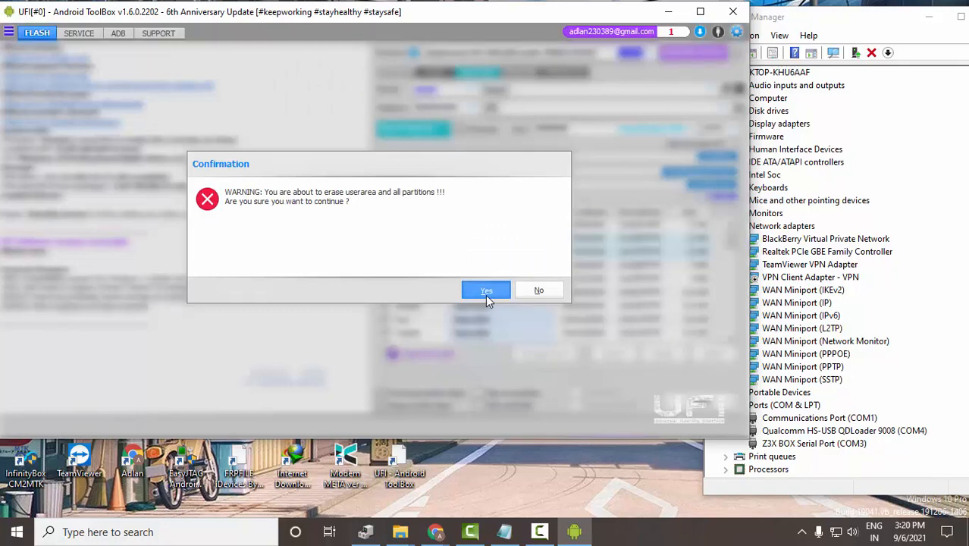
{"action": "left_click", "coordinate": [486, 294]}
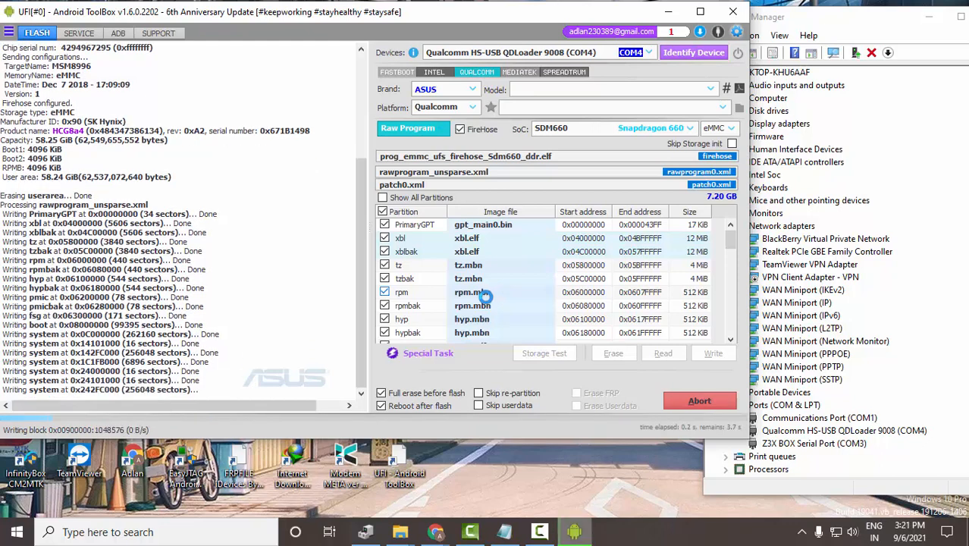
Search Windows for DroidCam Client and launch it while the flashing runs.
{"action": "left_click", "coordinate": [16, 532]}
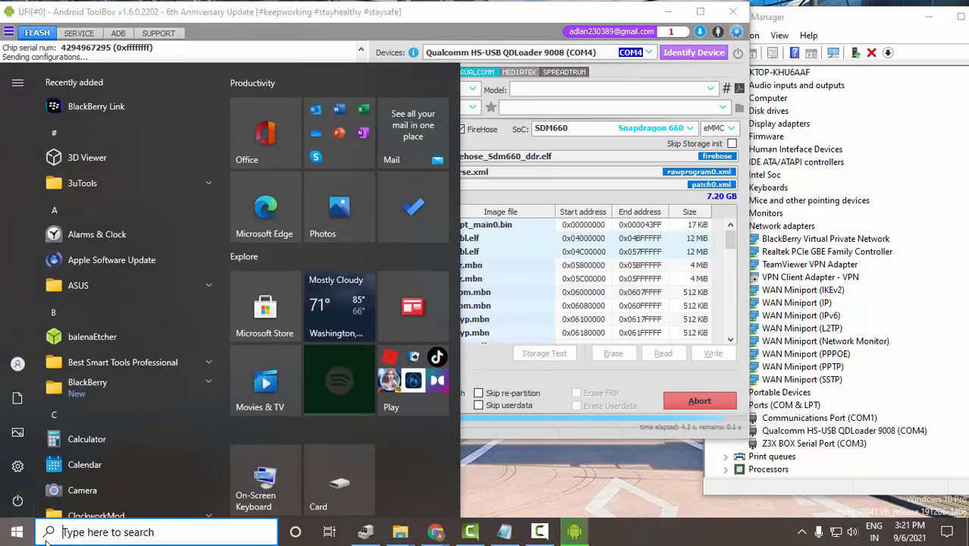
{"action": "left_click", "coordinate": [47, 535]}
{"action": "type", "text": "DRO"}
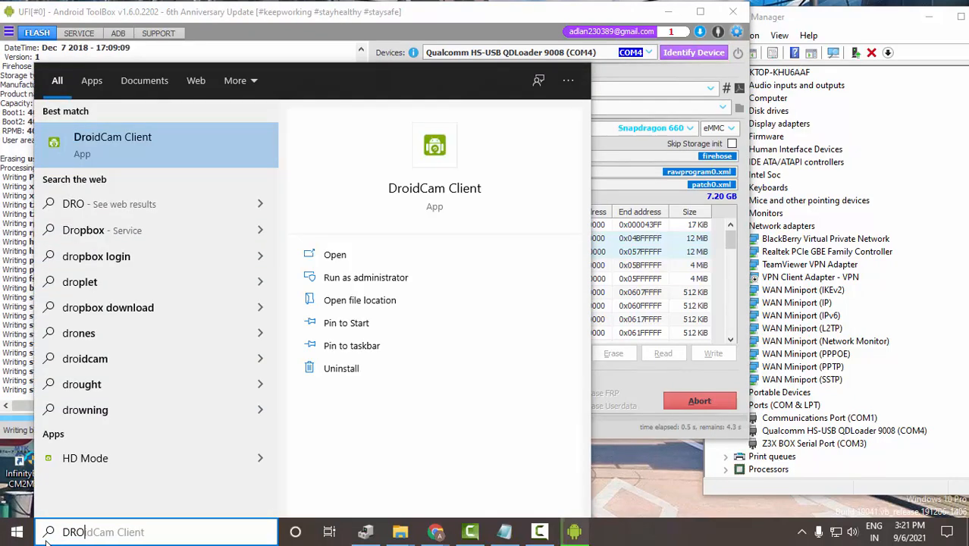
{"action": "left_click", "coordinate": [337, 244]}
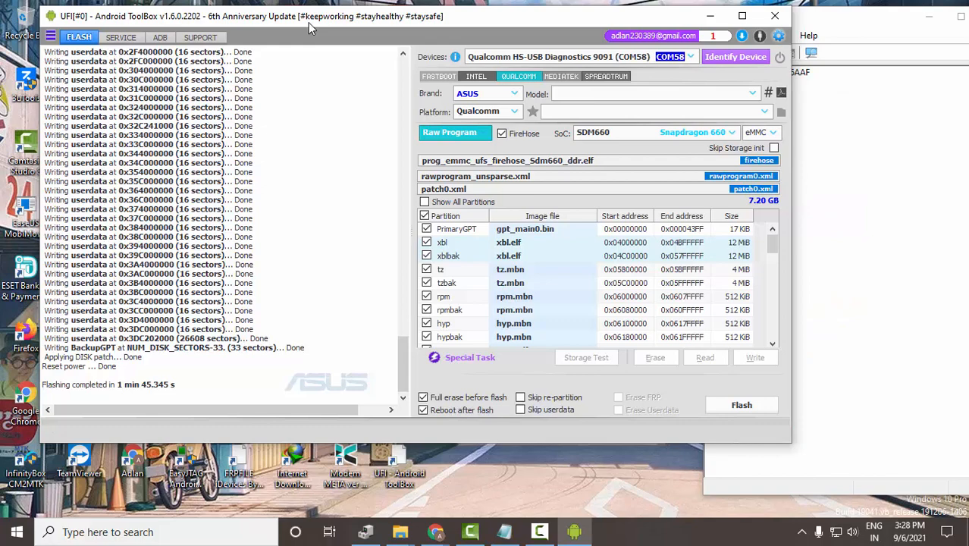
Add the line "LANGKAH KE DUA, TINNGAL REPAIR IMEI DAN MASUKAN QCN NYA" below the EDL note in the Notepad document.
{"action": "left_click", "coordinate": [505, 532]}
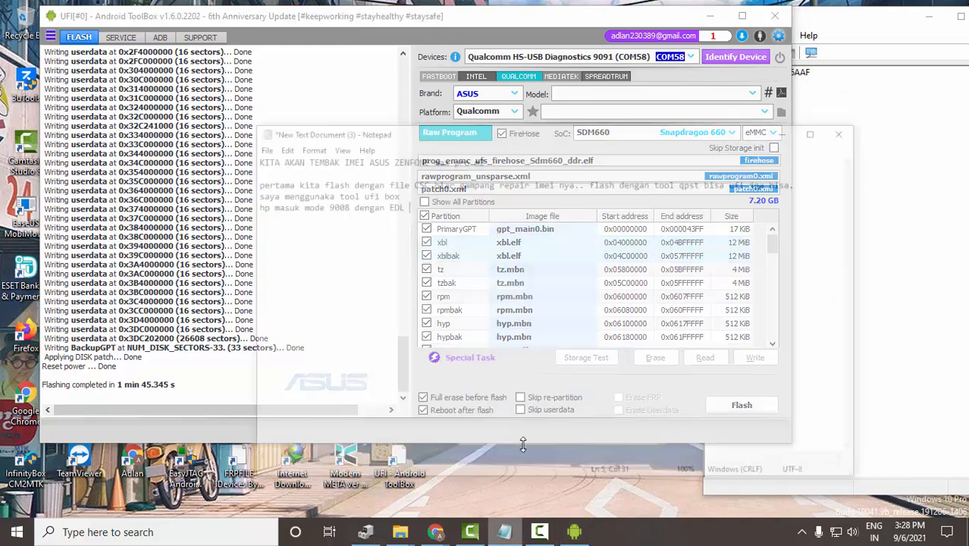
{"action": "key", "text": "Return"}
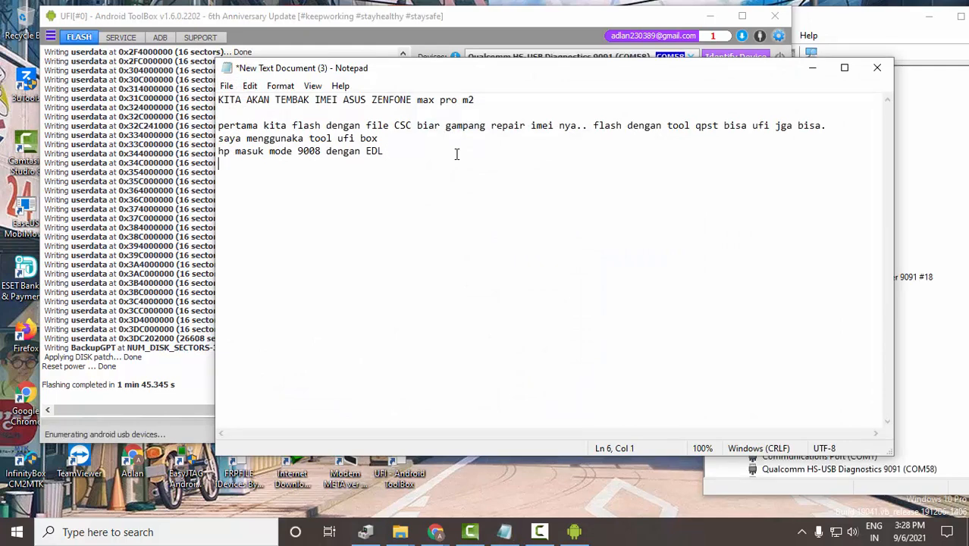
{"action": "type", "text": "LANGKAH KE DUA"}
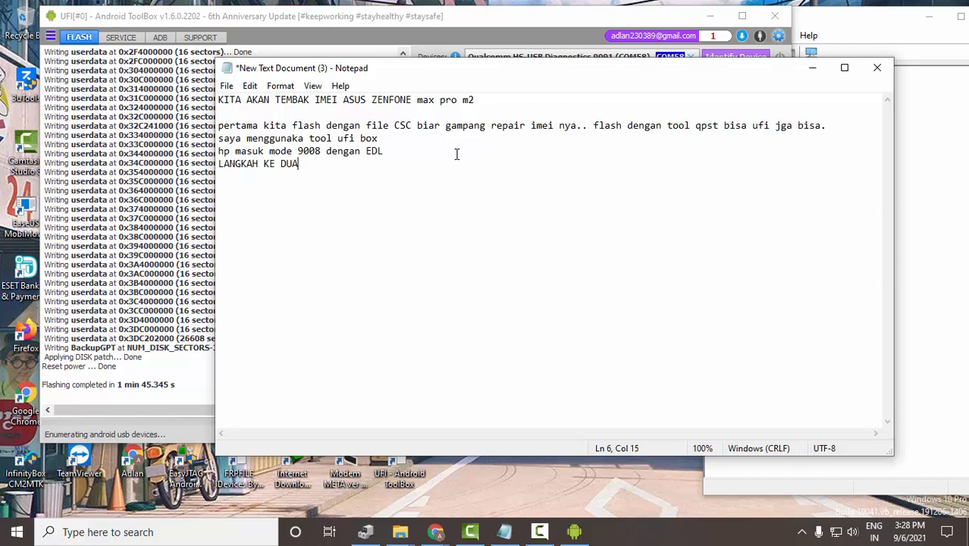
{"action": "type", "text": ", "}
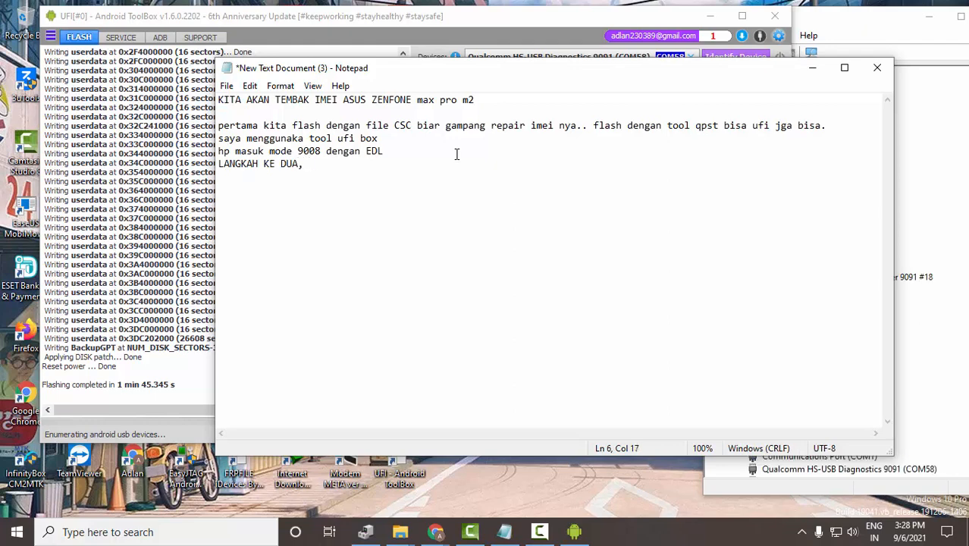
{"action": "type", "text": "TINNGAL REPAIR "}
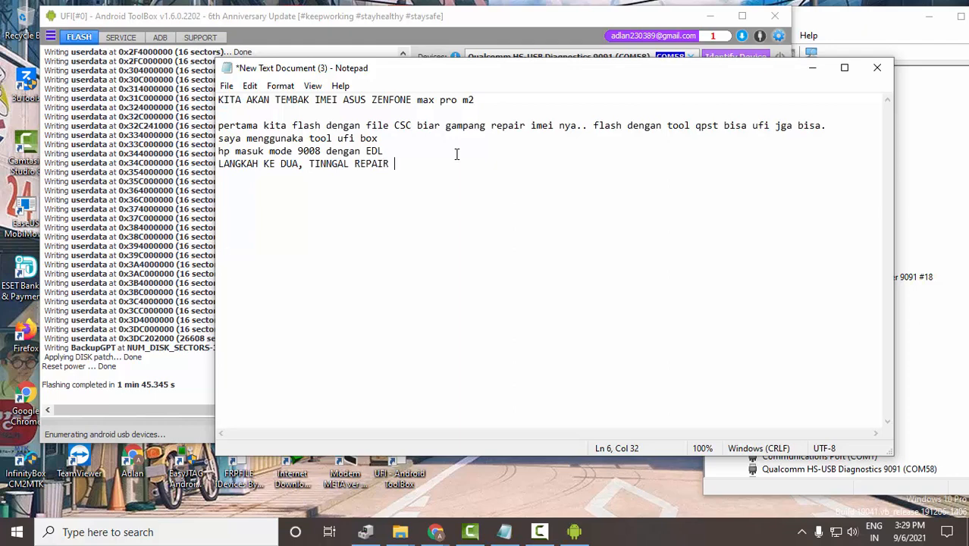
{"action": "type", "text": "IME"}
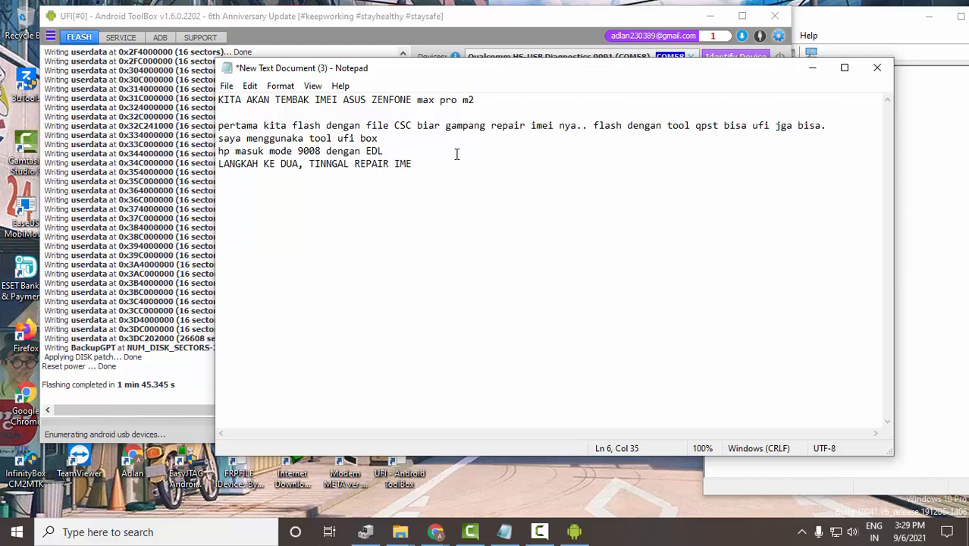
{"action": "type", "text": "I DAN MAS"}
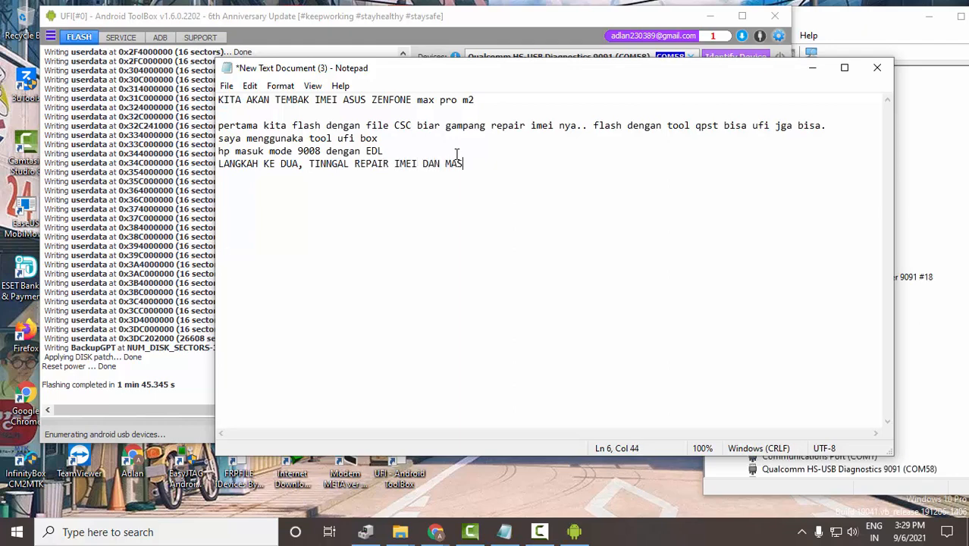
{"action": "type", "text": "UKAN QCN NYA"}
Return to UFI Android ToolBox, switch to its IMEI and product ID service and accept the IMEI warning.
{"action": "left_click", "coordinate": [812, 70]}
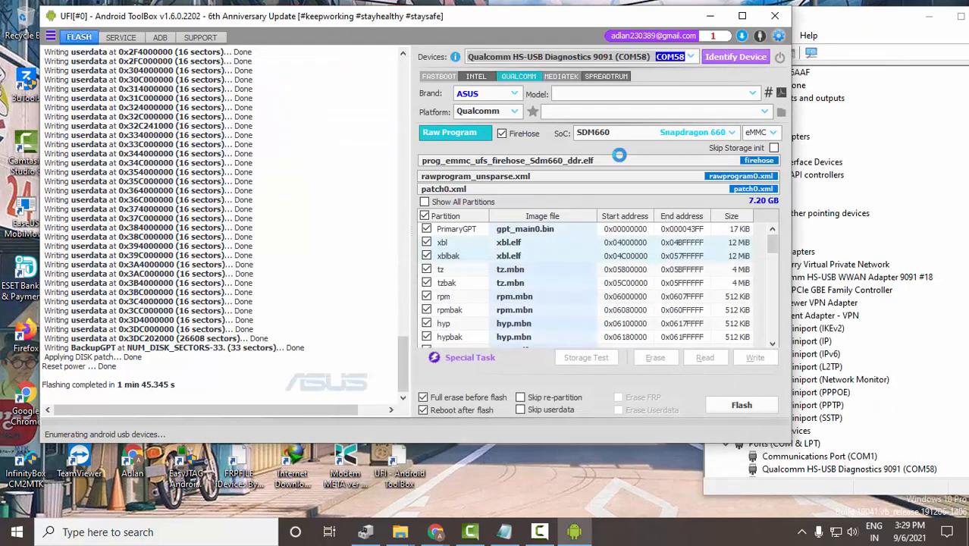
{"action": "left_click", "coordinate": [133, 36]}
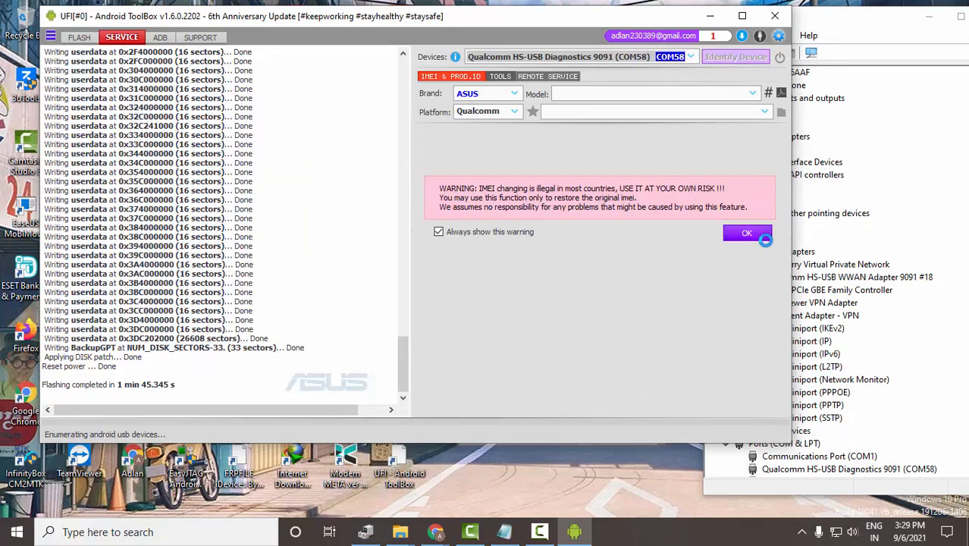
{"action": "left_click", "coordinate": [747, 233]}
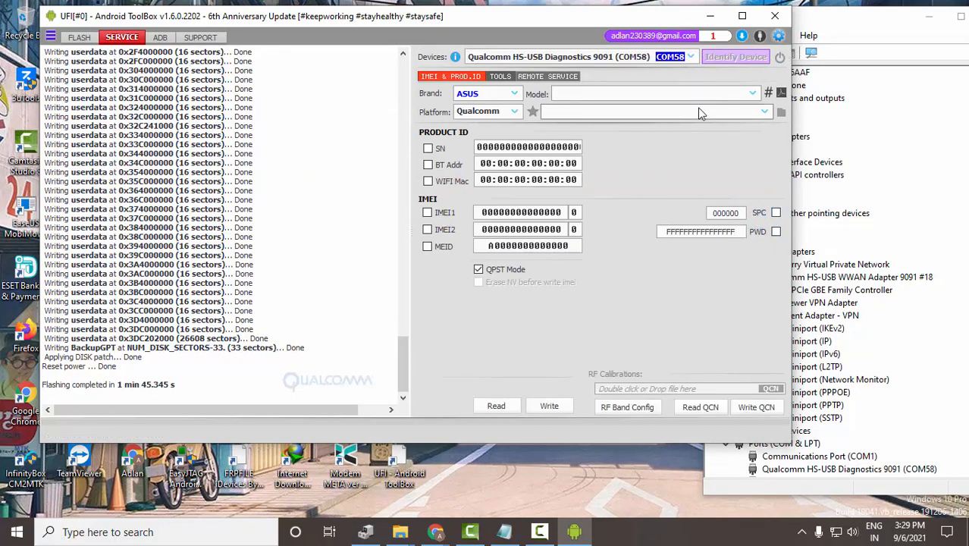
In File Explorer, go back to New folder and open the qcn folder inside the "asus max pro m2 ganti emmc" folders.
{"action": "mouse_move", "coordinate": [400, 531]}
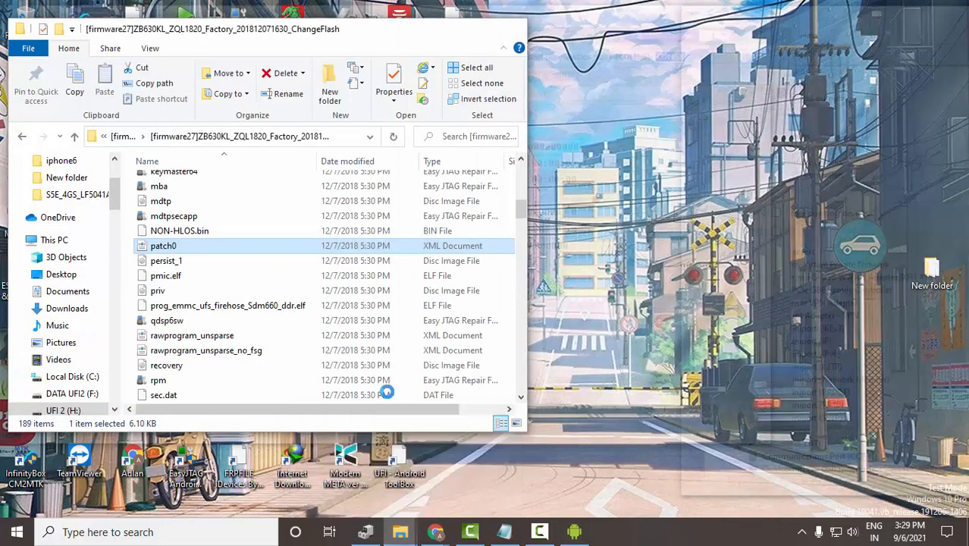
{"action": "left_click", "coordinate": [413, 486]}
{"action": "left_click", "coordinate": [23, 137]}
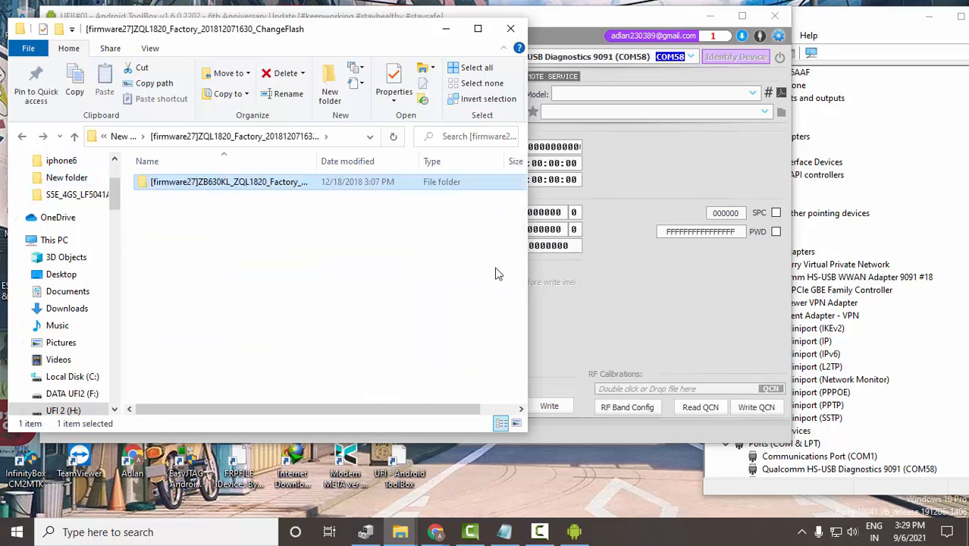
{"action": "left_click", "coordinate": [23, 138]}
{"action": "double_click", "coordinate": [180, 198]}
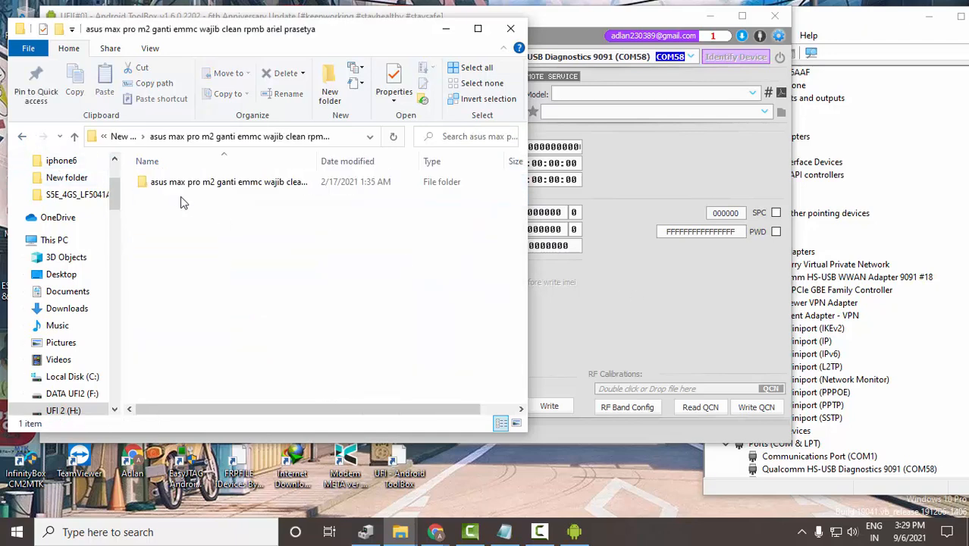
{"action": "double_click", "coordinate": [182, 185]}
{"action": "double_click", "coordinate": [158, 211]}
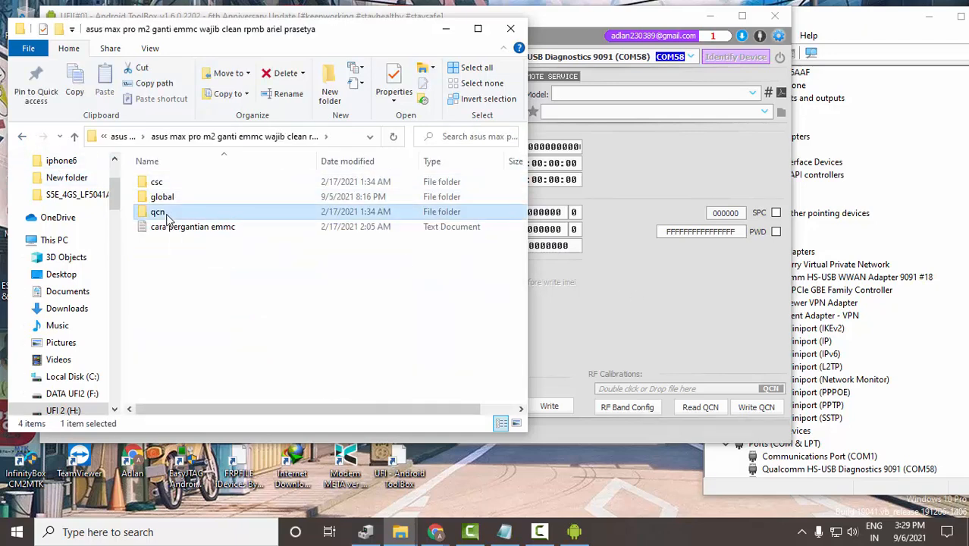
Extract the Asus X01BD WinRAR archive into a folder of the same name.
{"action": "left_click", "coordinate": [169, 182]}
{"action": "right_click", "coordinate": [201, 184]}
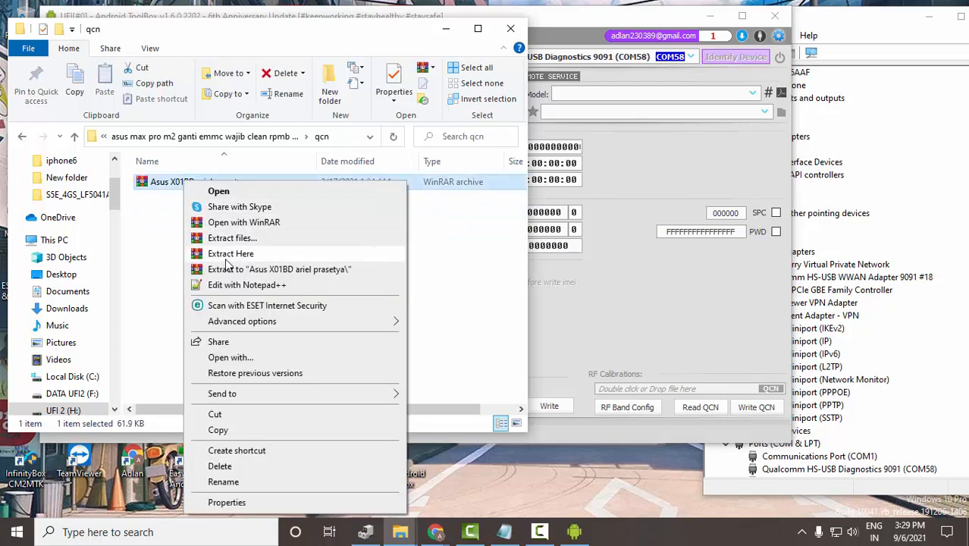
{"action": "left_click", "coordinate": [238, 266]}
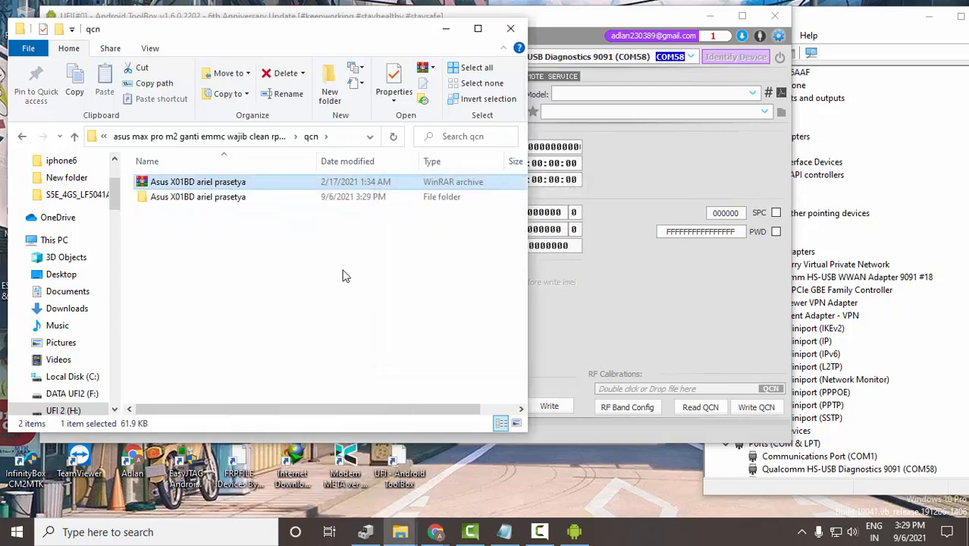
Rename the extracted folder in the qcn folder as Asus X01BD, removing the person's name.
{"action": "left_click", "coordinate": [186, 185]}
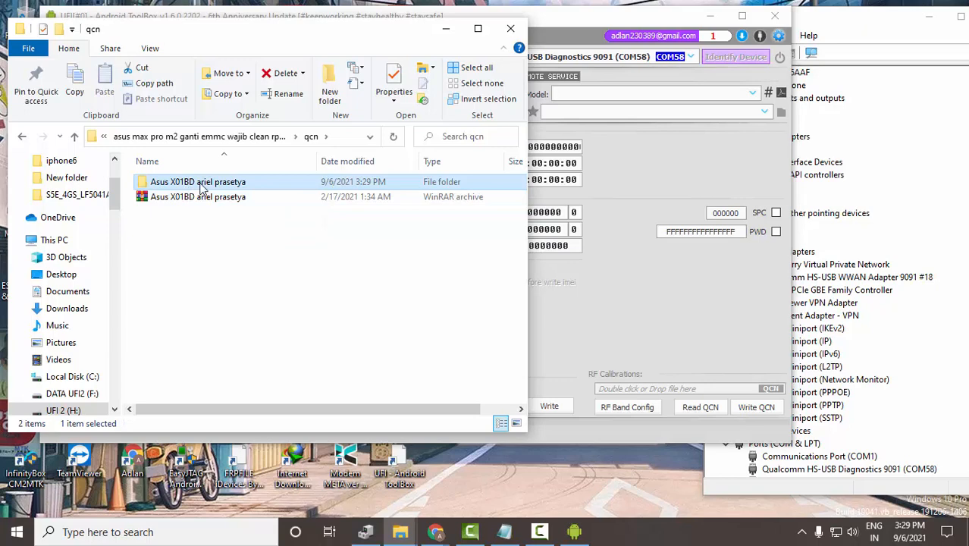
{"action": "left_click", "coordinate": [199, 185]}
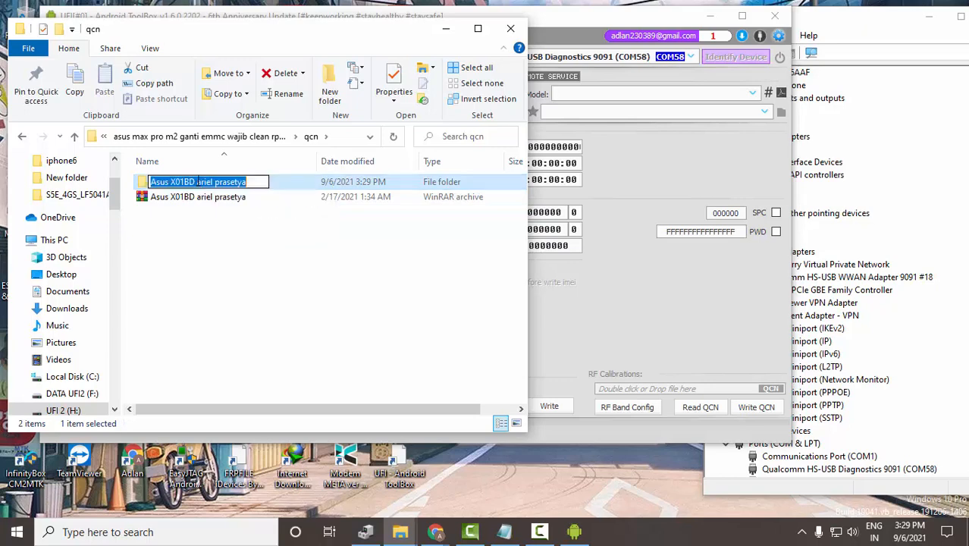
{"action": "left_click_drag", "start_coordinate": [198, 184], "coordinate": [257, 181]}
{"action": "left_click", "coordinate": [199, 181]}
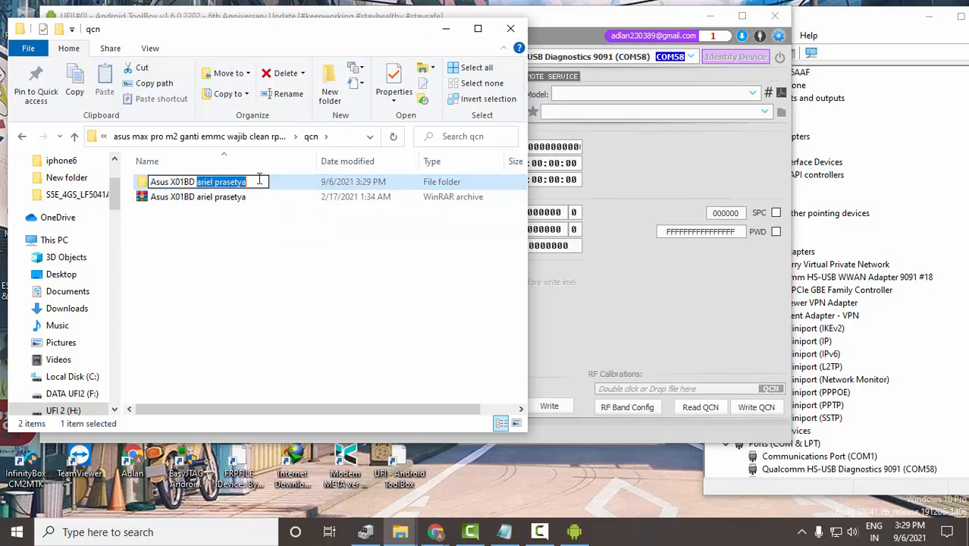
{"action": "right_click", "coordinate": [246, 185]}
{"action": "left_click", "coordinate": [279, 260]}
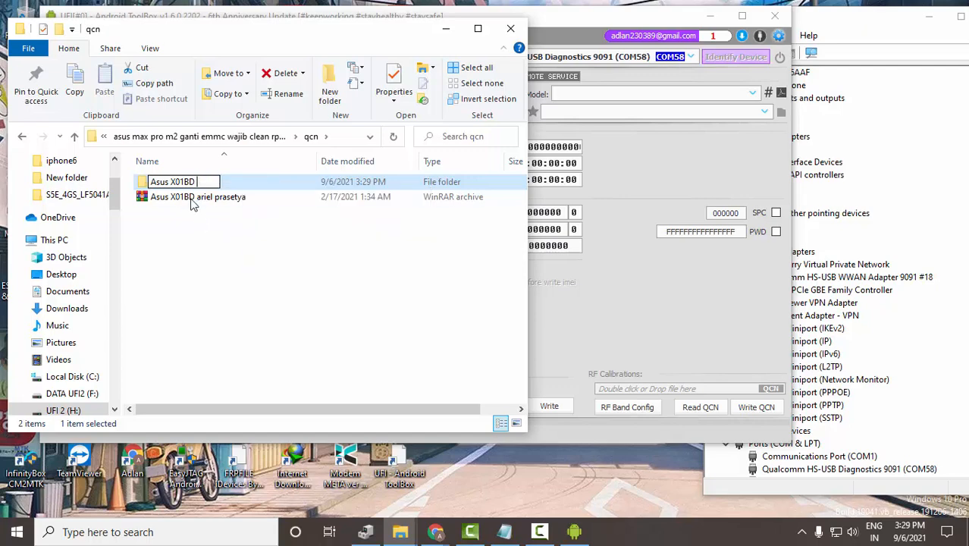
Delete the Asus X01BD WinRAR archive from the qcn folder and open the Asus X01BD folder.
{"action": "right_click", "coordinate": [191, 198]}
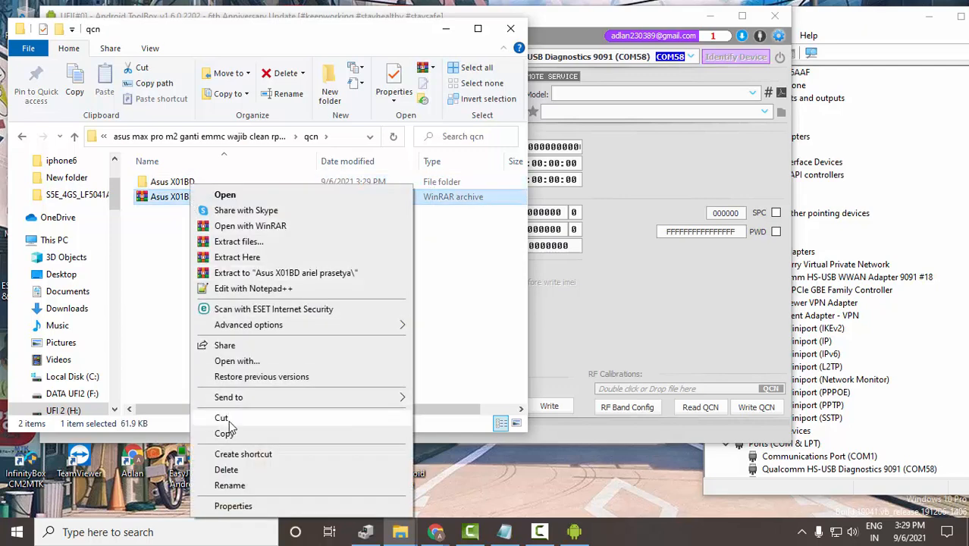
{"action": "left_click", "coordinate": [226, 469]}
{"action": "right_click", "coordinate": [164, 181]}
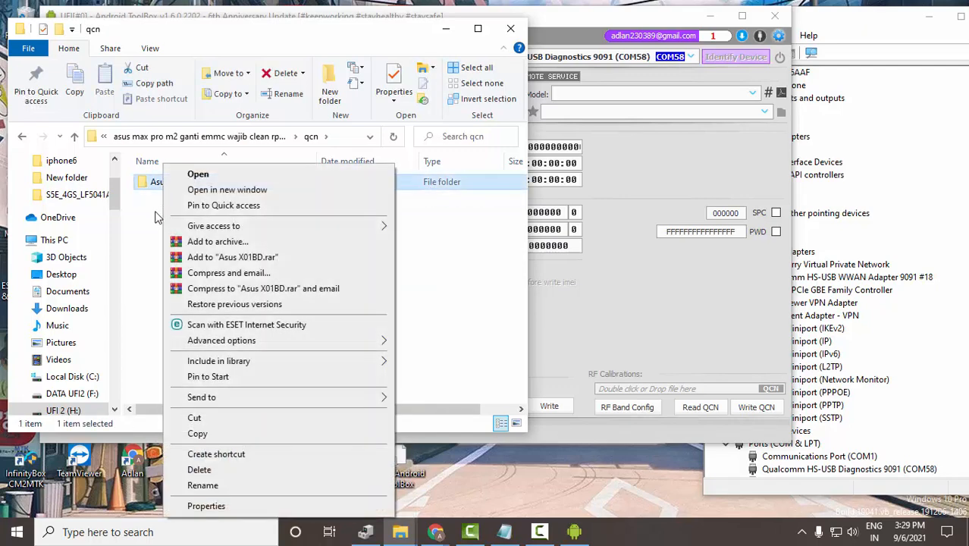
{"action": "left_click", "coordinate": [155, 212]}
{"action": "double_click", "coordinate": [156, 185]}
Rename the inner folder as Asus X01BD, removing the person's name.
{"action": "left_click", "coordinate": [160, 185]}
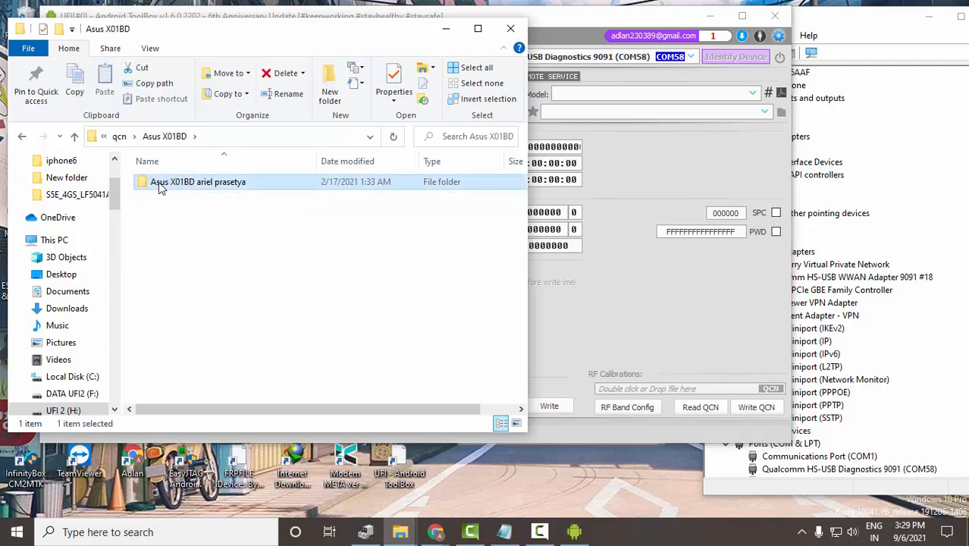
{"action": "left_click", "coordinate": [199, 182]}
{"action": "left_click_drag", "start_coordinate": [199, 182], "coordinate": [258, 186]}
{"action": "right_click", "coordinate": [220, 179]}
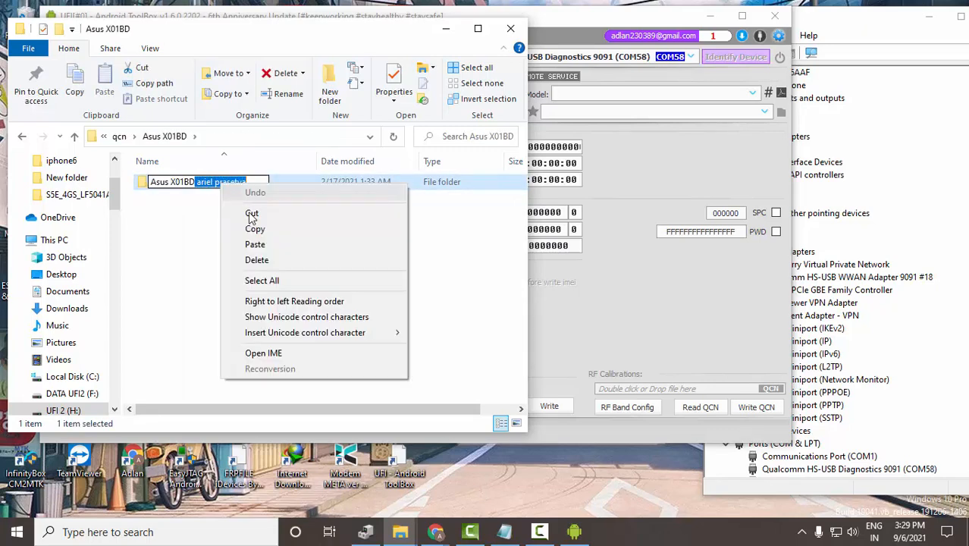
{"action": "left_click", "coordinate": [219, 261]}
{"action": "key", "text": "Return"}
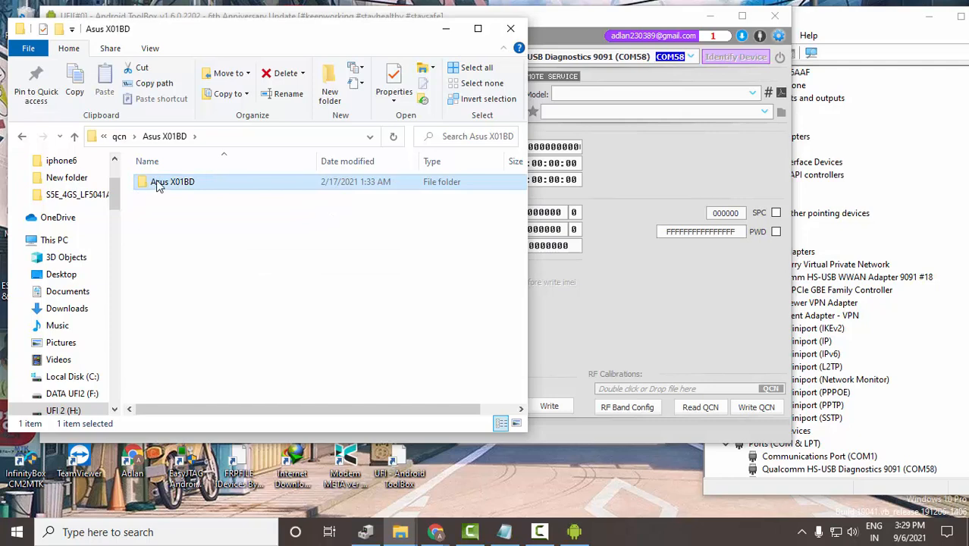
Load "berbagi itu indah Asus X01BD.qcn" from the inner Asus X01BD folder as UFI Android ToolBox's RF calibration file, and minimize File Explorer.
{"action": "double_click", "coordinate": [155, 183]}
{"action": "left_click", "coordinate": [181, 188]}
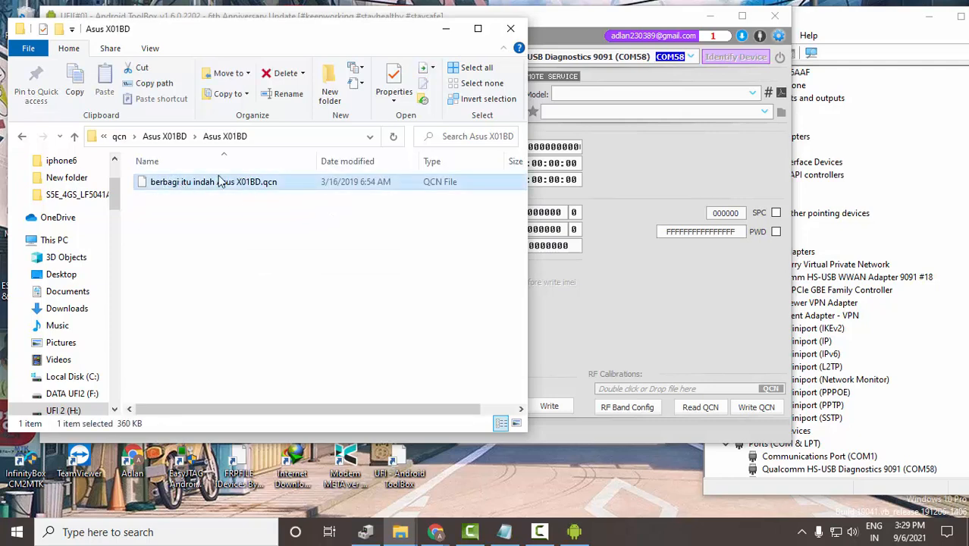
{"action": "left_click_drag", "start_coordinate": [167, 181], "coordinate": [678, 394]}
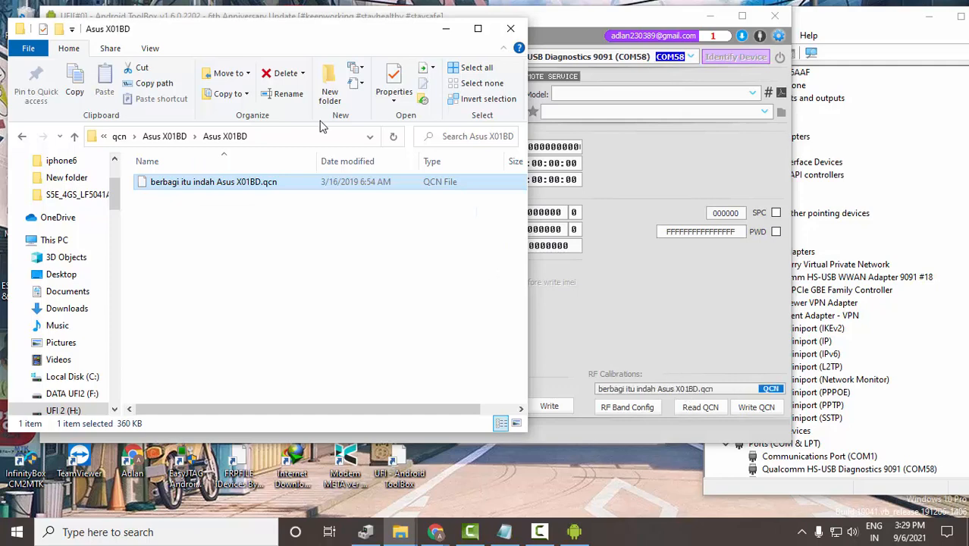
{"action": "left_click", "coordinate": [22, 138]}
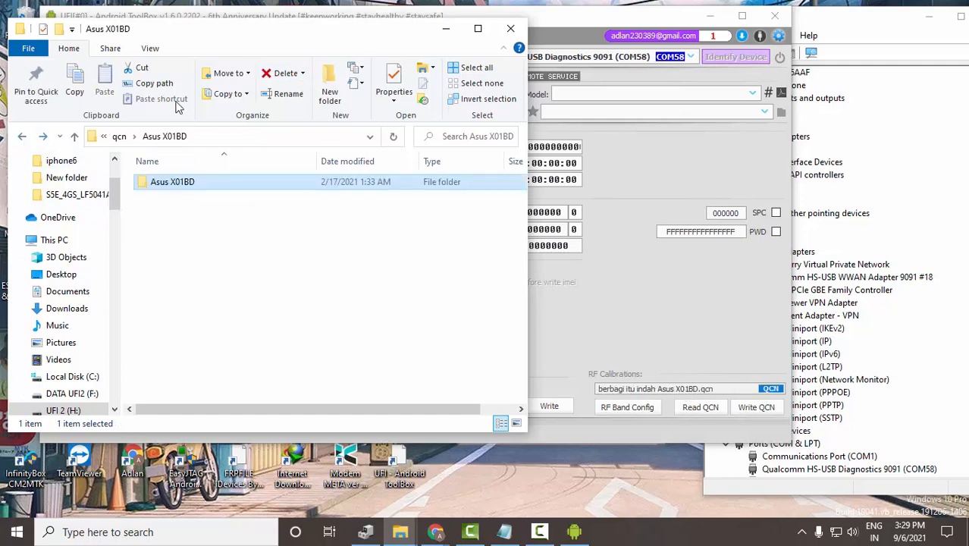
{"action": "left_click", "coordinate": [446, 29]}
Move the UFI Android ToolBox window aside and open New Text Document (3) from the desktop in Notepad.
{"action": "double_click", "coordinate": [506, 214]}
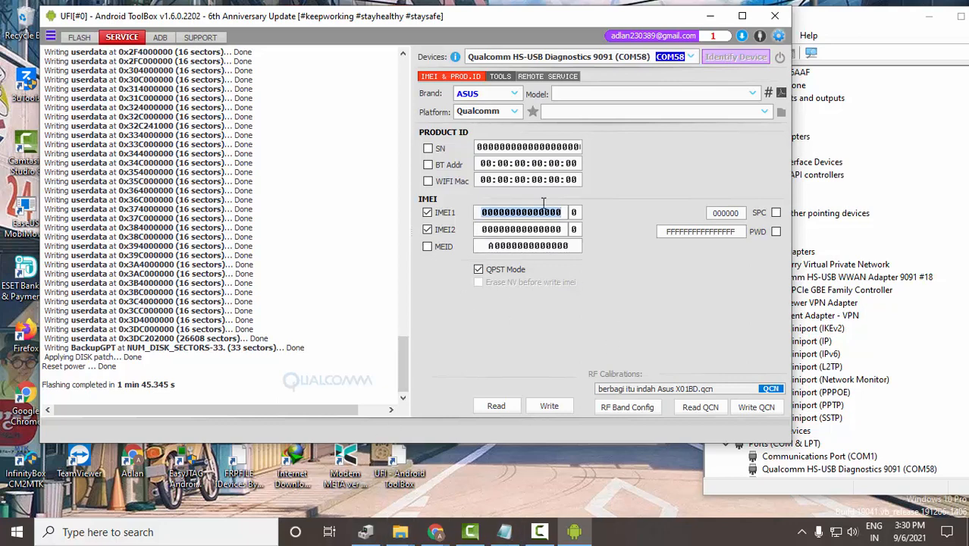
{"action": "left_click_drag", "start_coordinate": [506, 24], "coordinate": [470, 126]}
{"action": "double_click", "coordinate": [402, 149]}
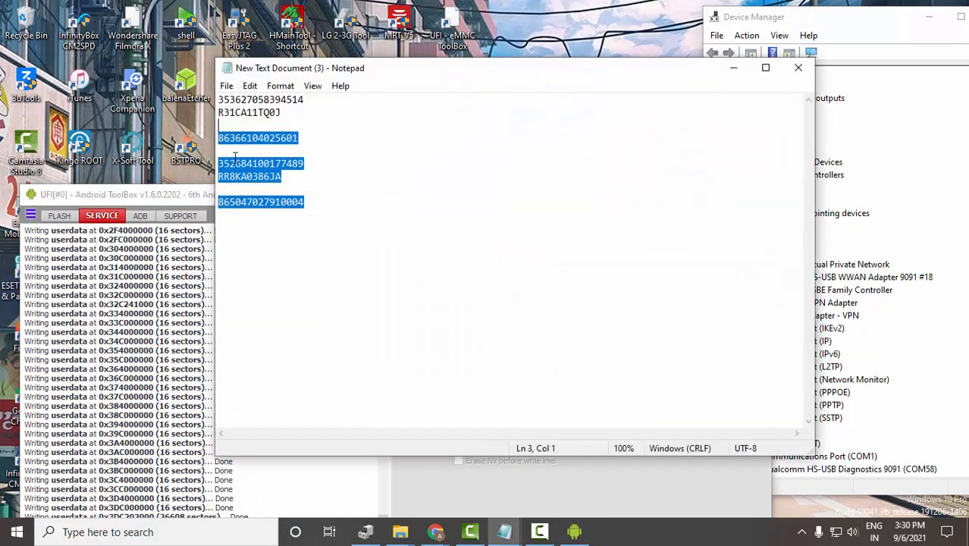
Copy the third IMEI number in the Notepad document.
{"action": "left_click", "coordinate": [258, 168]}
{"action": "double_click", "coordinate": [258, 165]}
{"action": "right_click", "coordinate": [259, 165]}
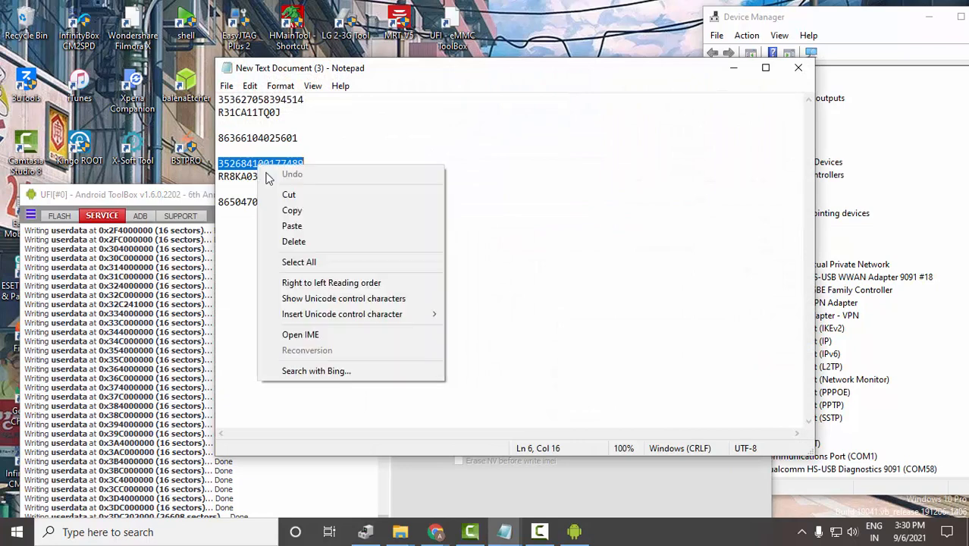
{"action": "left_click", "coordinate": [292, 210]}
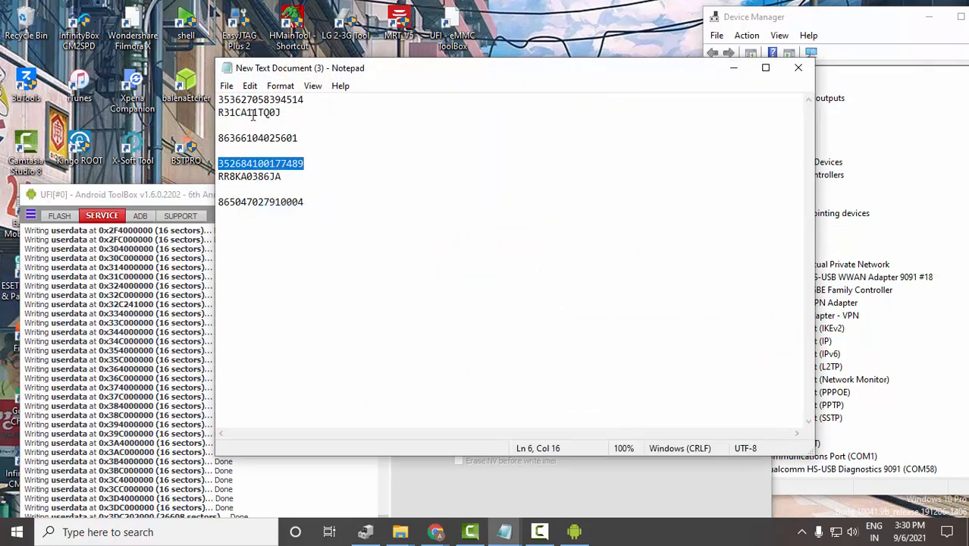
Copy the last IMEI number in the Notepad document, minimize Notepad and return to UFI Android ToolBox.
{"action": "double_click", "coordinate": [240, 203]}
{"action": "right_click", "coordinate": [238, 200]}
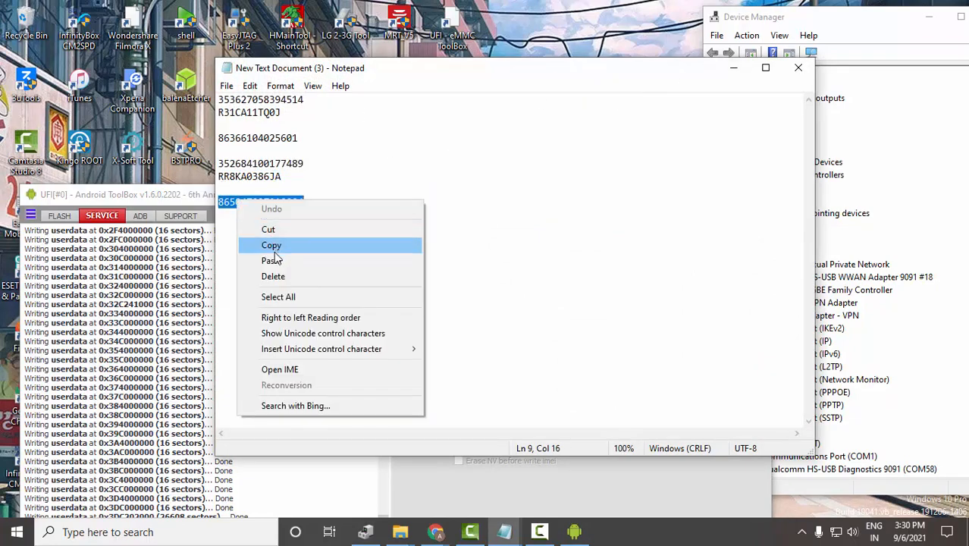
{"action": "left_click", "coordinate": [273, 251]}
{"action": "left_click", "coordinate": [733, 67]}
{"action": "left_click_drag", "start_coordinate": [564, 203], "coordinate": [550, 10]}
{"action": "left_click", "coordinate": [489, 215]}
{"action": "right_click", "coordinate": [489, 215]}
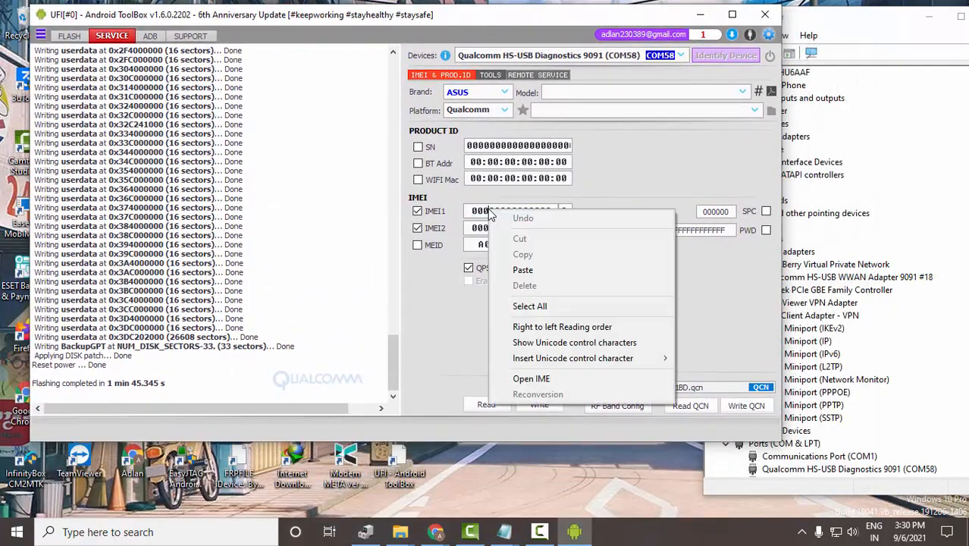
{"action": "double_click", "coordinate": [487, 212]}
{"action": "right_click", "coordinate": [486, 209]}
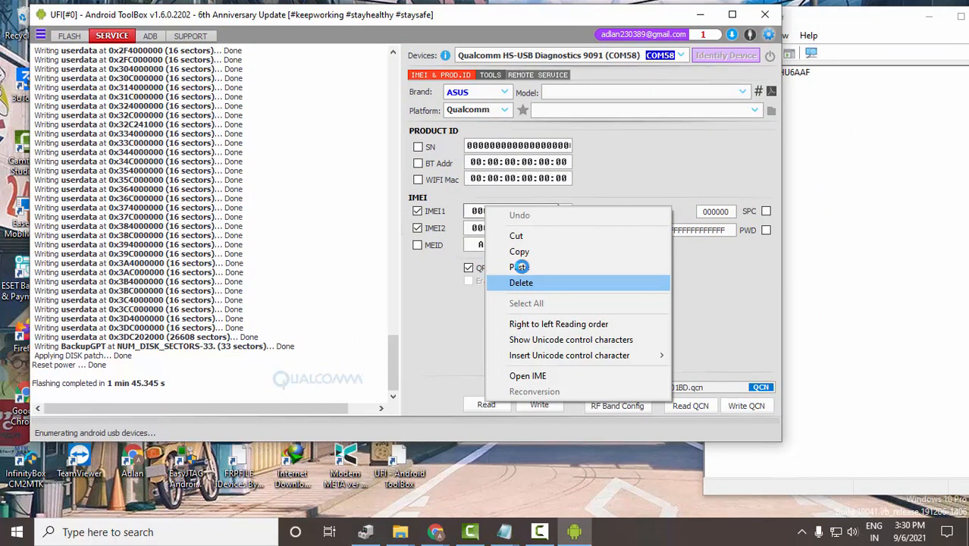
{"action": "right_click", "coordinate": [528, 458]}
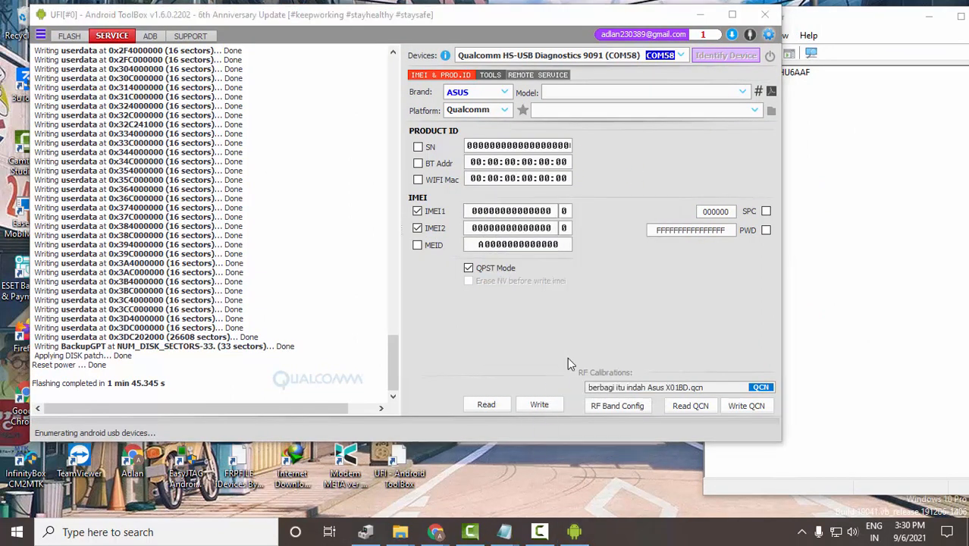
{"action": "left_click", "coordinate": [583, 342]}
{"action": "double_click", "coordinate": [507, 211]}
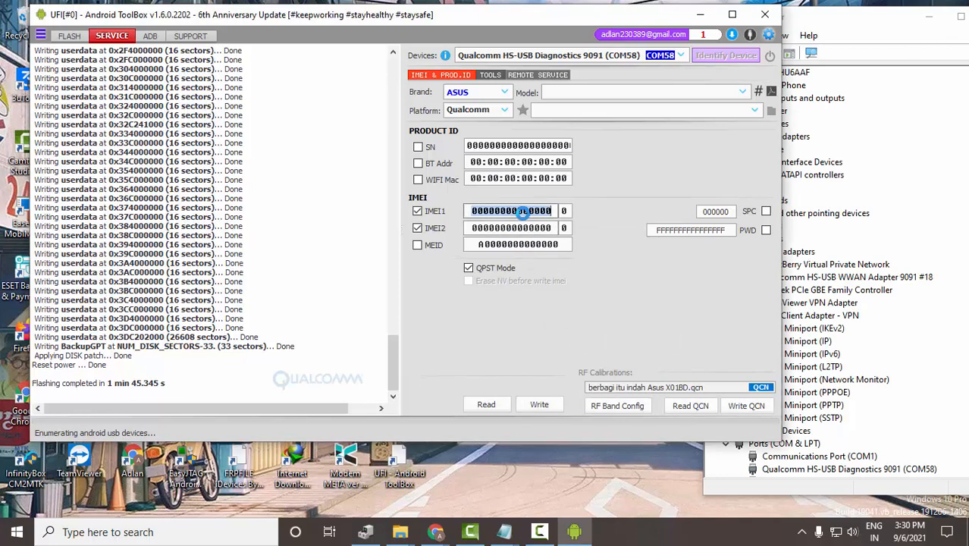
{"action": "right_click", "coordinate": [523, 332]}
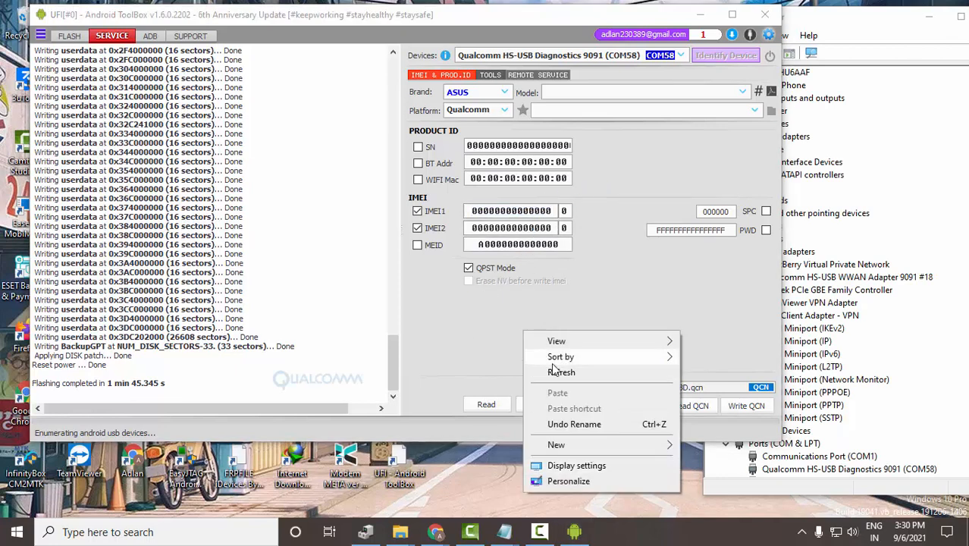
{"action": "left_click", "coordinate": [559, 371]}
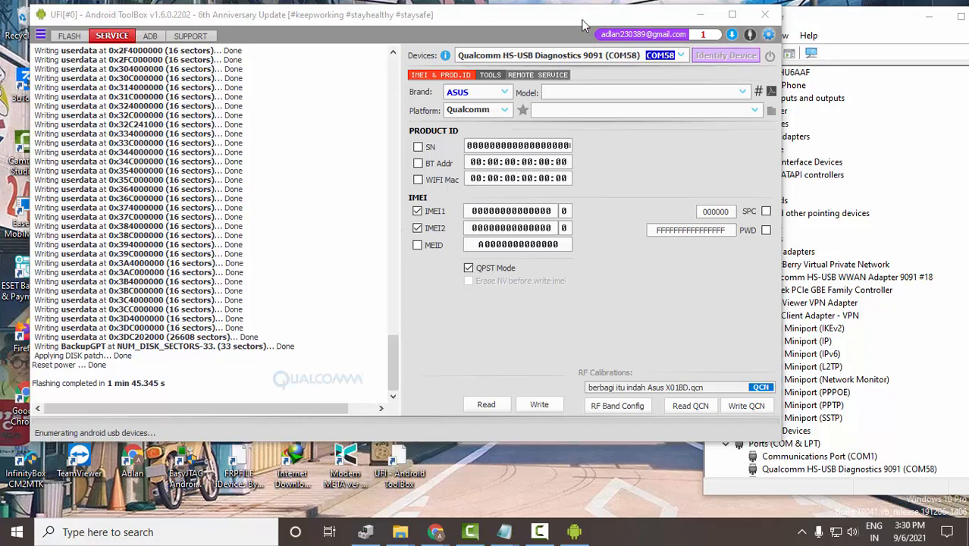
{"action": "left_click_drag", "start_coordinate": [582, 25], "coordinate": [542, 23]}
{"action": "double_click", "coordinate": [460, 209]}
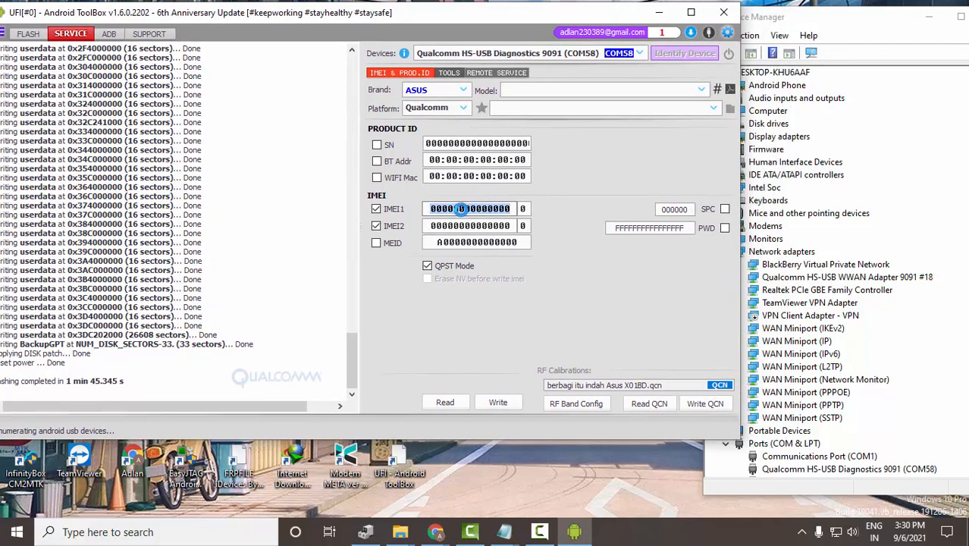
{"action": "left_click", "coordinate": [508, 450]}
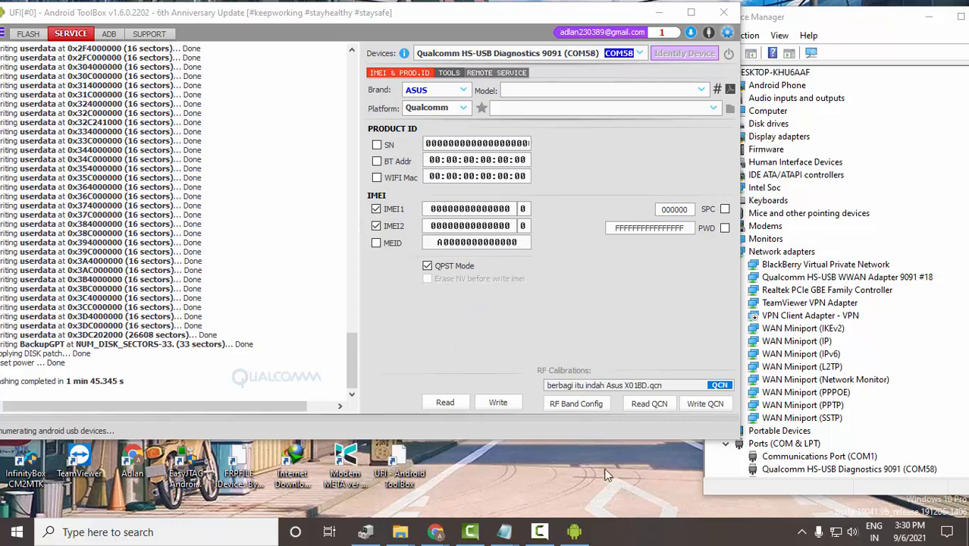
Replace the IMEI1 value with the copied IMEI number and start writing the loaded QCN file to the device.
{"action": "double_click", "coordinate": [467, 209]}
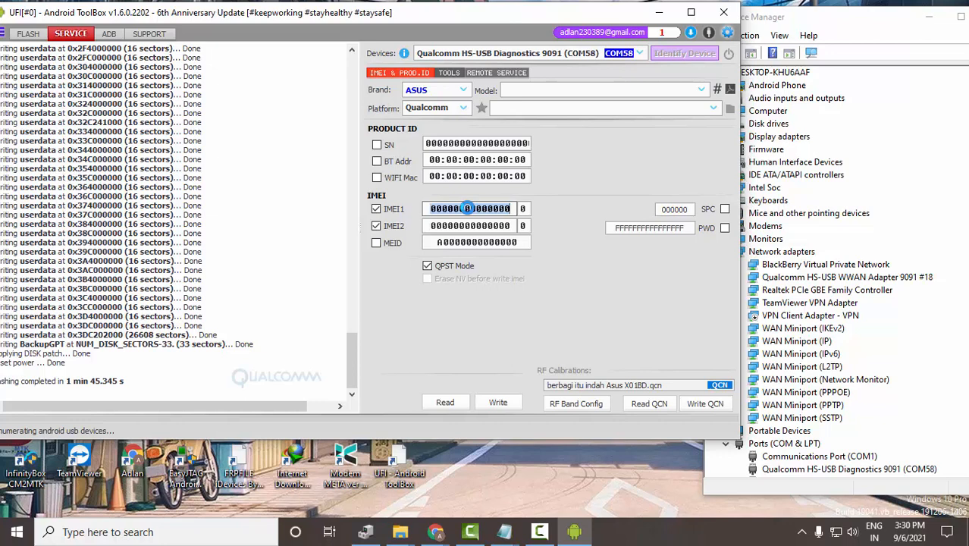
{"action": "left_click", "coordinate": [468, 209]}
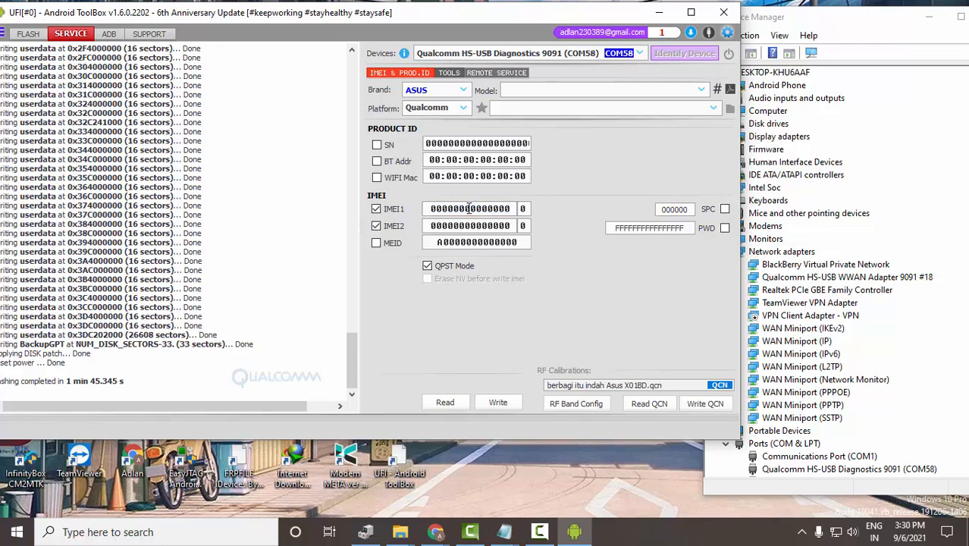
{"action": "double_click", "coordinate": [469, 209]}
{"action": "right_click", "coordinate": [470, 210]}
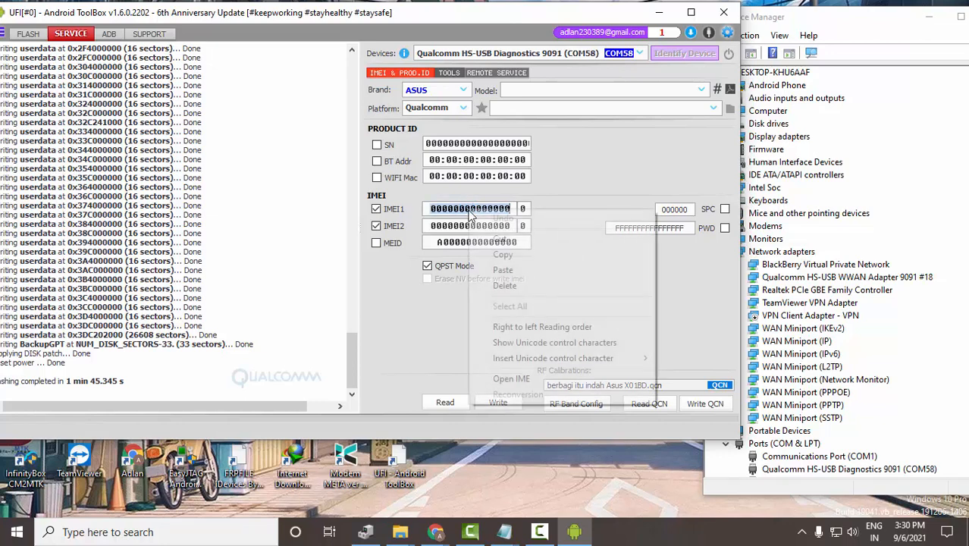
{"action": "left_click", "coordinate": [485, 269]}
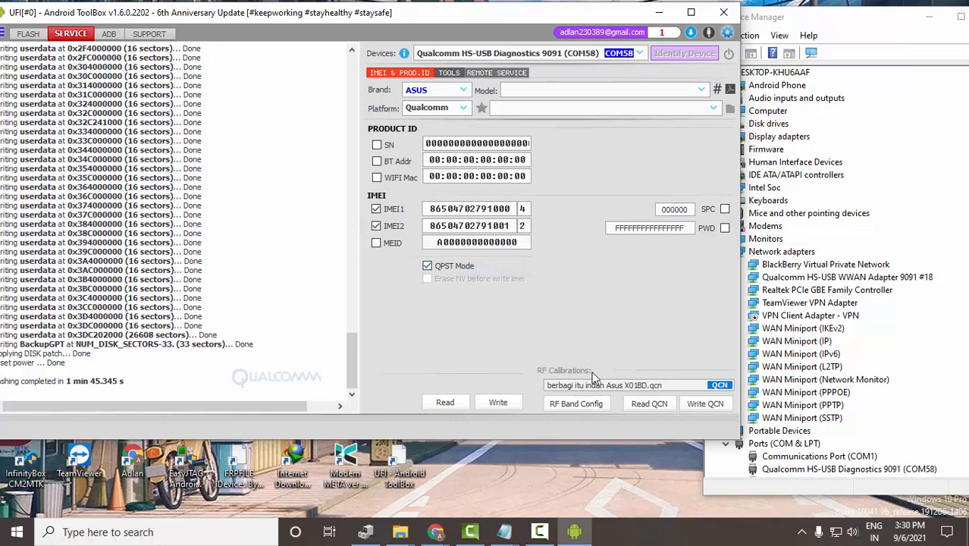
{"action": "left_click", "coordinate": [690, 407]}
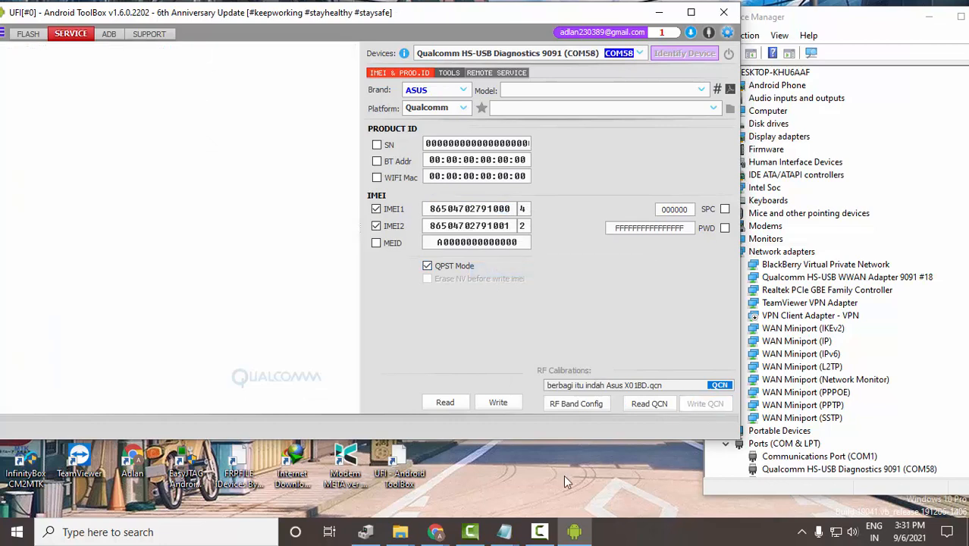
{"action": "right_click", "coordinate": [547, 478]}
{"action": "left_click", "coordinate": [596, 361]}
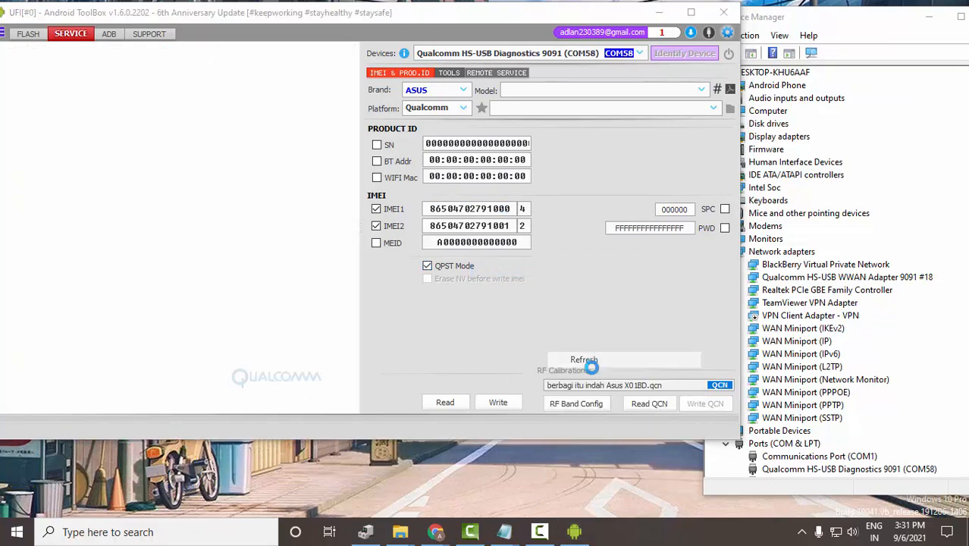
{"action": "right_click", "coordinate": [546, 454]}
{"action": "left_click", "coordinate": [603, 337]}
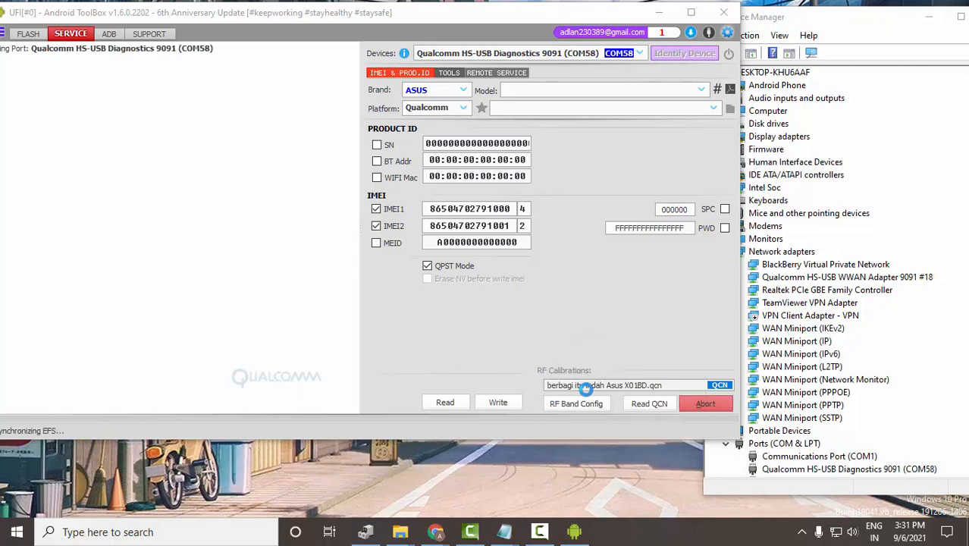
{"action": "right_click", "coordinate": [563, 471]}
{"action": "left_click", "coordinate": [603, 350]}
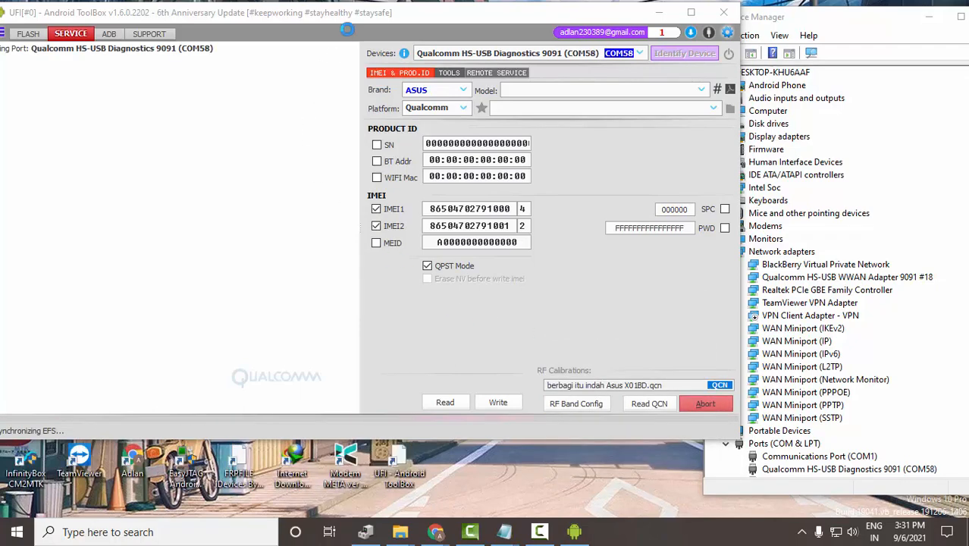
{"action": "left_click_drag", "start_coordinate": [352, 21], "coordinate": [390, 19]}
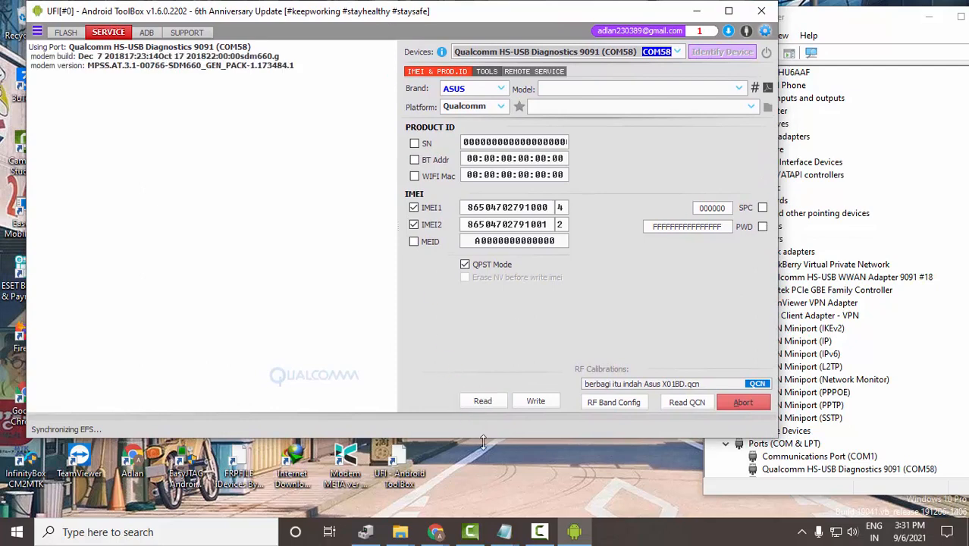
{"action": "right_click", "coordinate": [501, 463]}
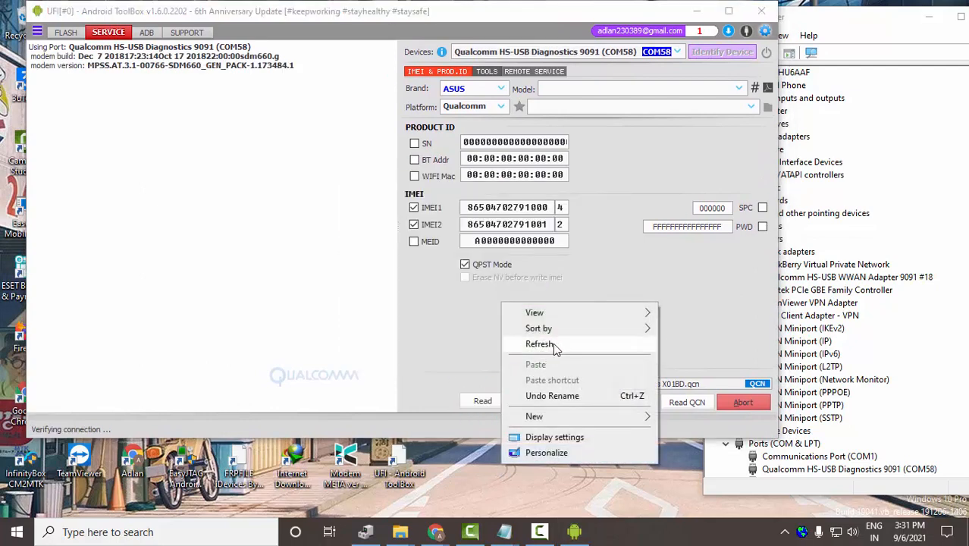
{"action": "left_click", "coordinate": [553, 347]}
{"action": "right_click", "coordinate": [543, 467]}
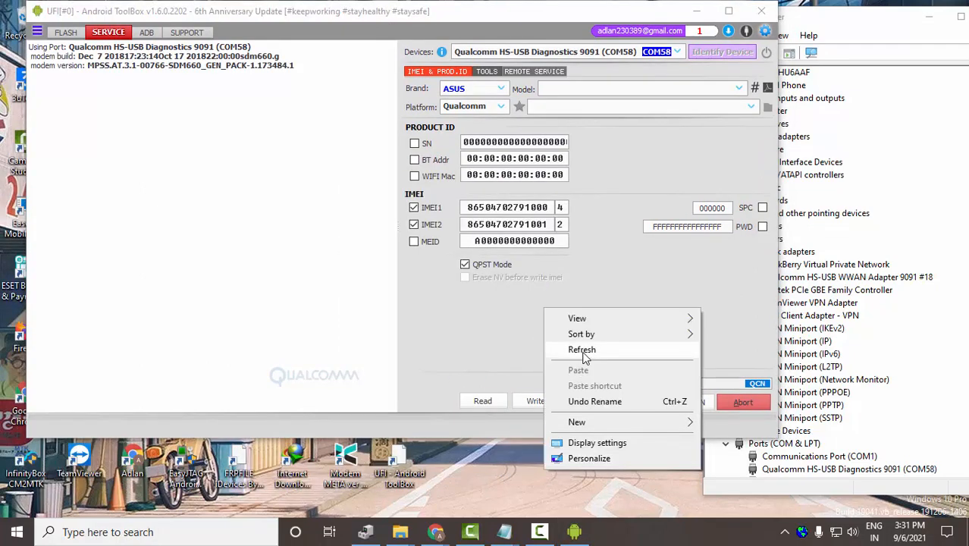
{"action": "left_click", "coordinate": [578, 347]}
{"action": "right_click", "coordinate": [588, 473]}
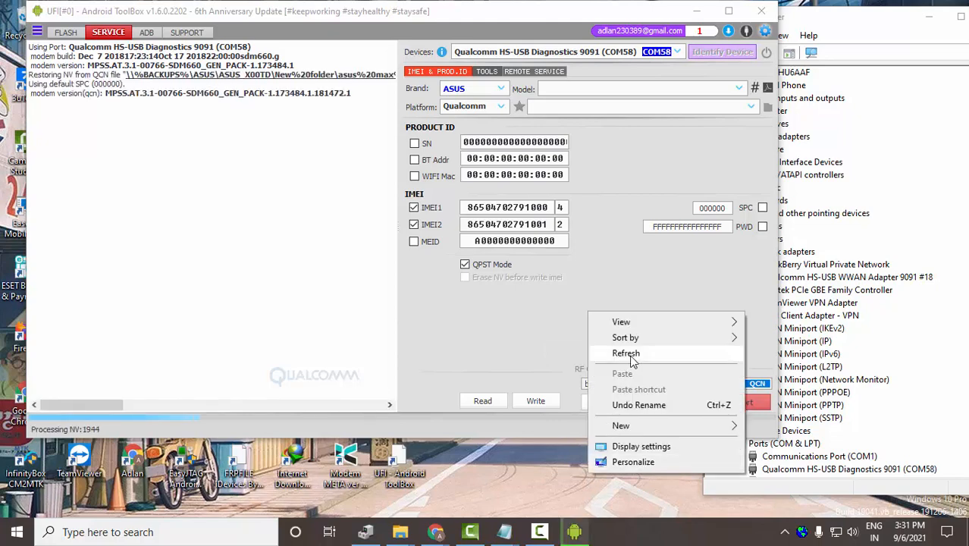
{"action": "left_click", "coordinate": [622, 354]}
{"action": "right_click", "coordinate": [582, 474]}
{"action": "left_click", "coordinate": [622, 355]}
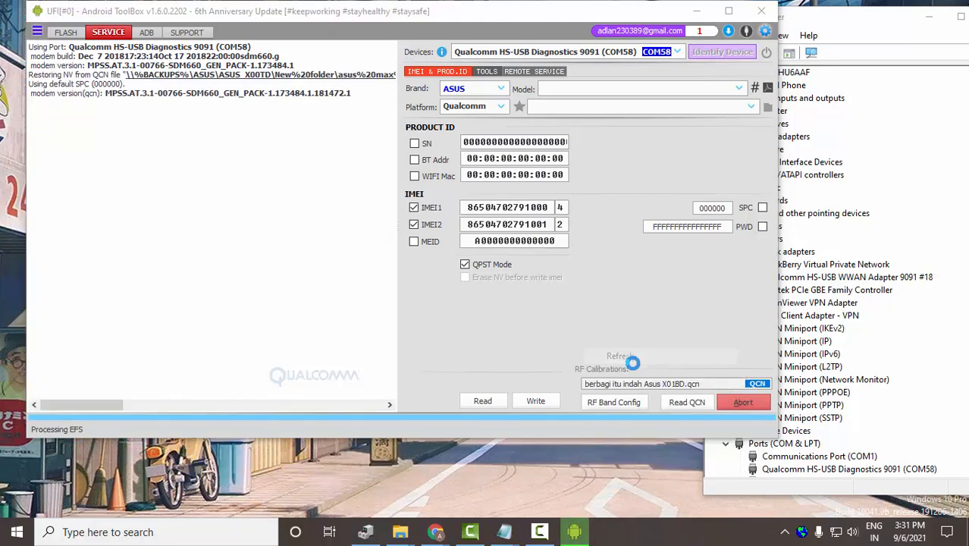
{"action": "right_click", "coordinate": [606, 450]}
{"action": "left_click", "coordinate": [652, 337]}
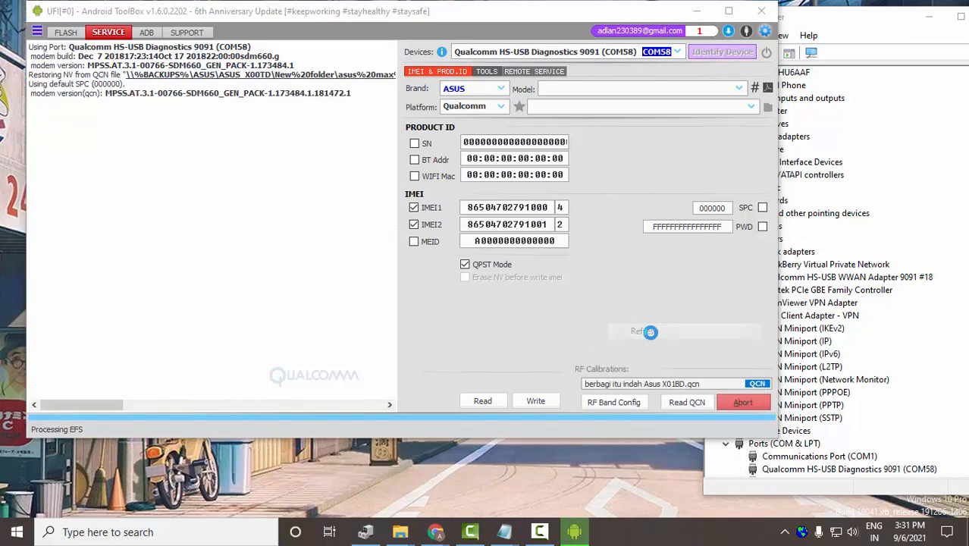
{"action": "right_click", "coordinate": [543, 484]}
{"action": "left_click", "coordinate": [583, 367]}
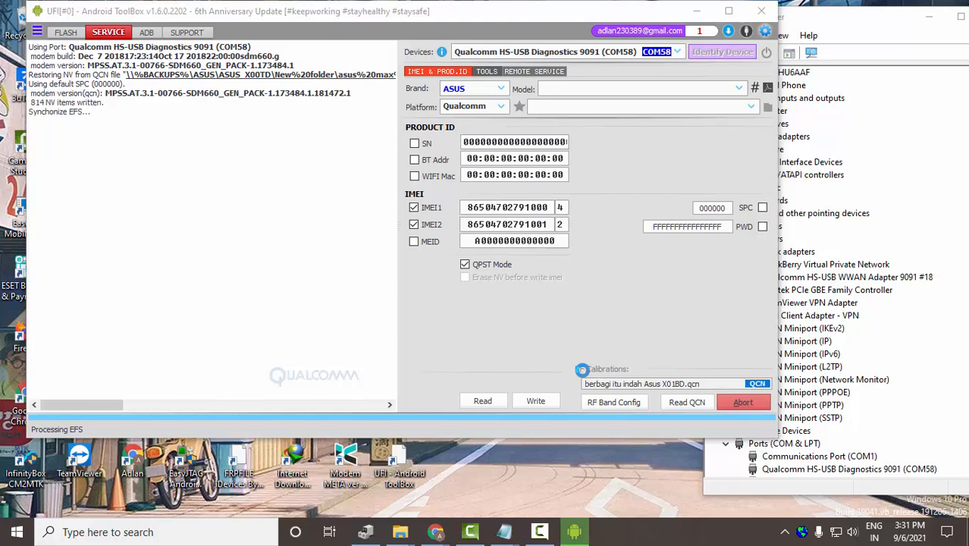
{"action": "right_click", "coordinate": [533, 488]}
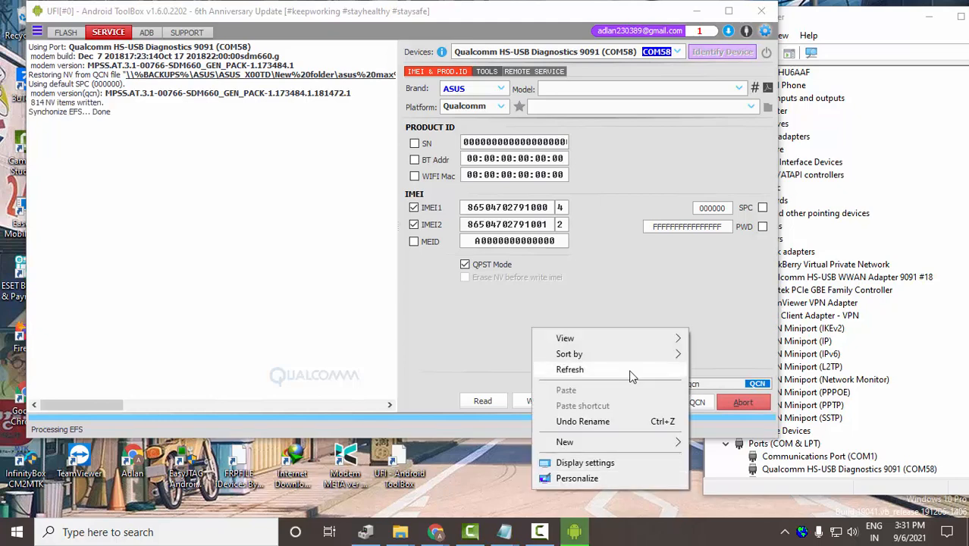
{"action": "left_click", "coordinate": [570, 369]}
{"action": "right_click", "coordinate": [552, 485]}
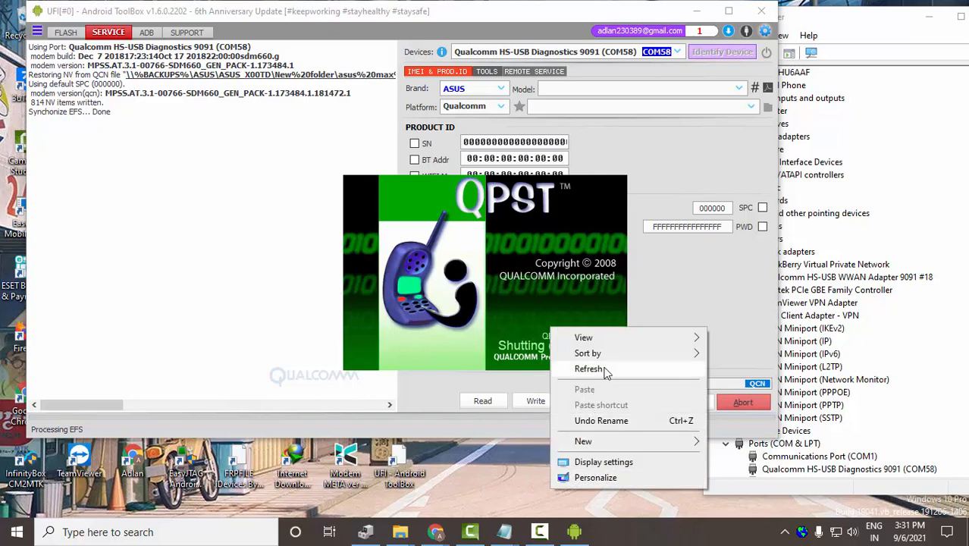
{"action": "left_click", "coordinate": [589, 370]}
{"action": "right_click", "coordinate": [555, 474]}
{"action": "left_click", "coordinate": [591, 356]}
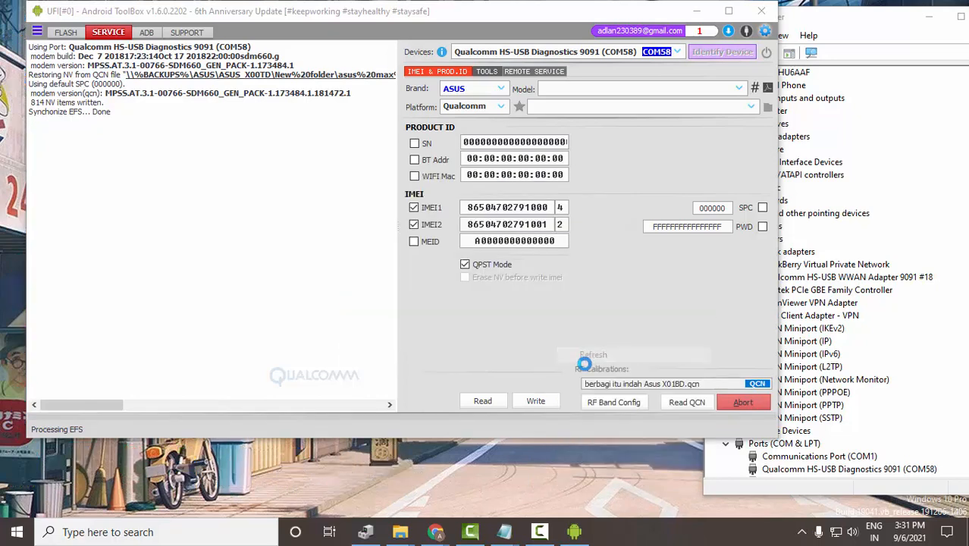
{"action": "right_click", "coordinate": [531, 465]}
{"action": "left_click", "coordinate": [605, 349]}
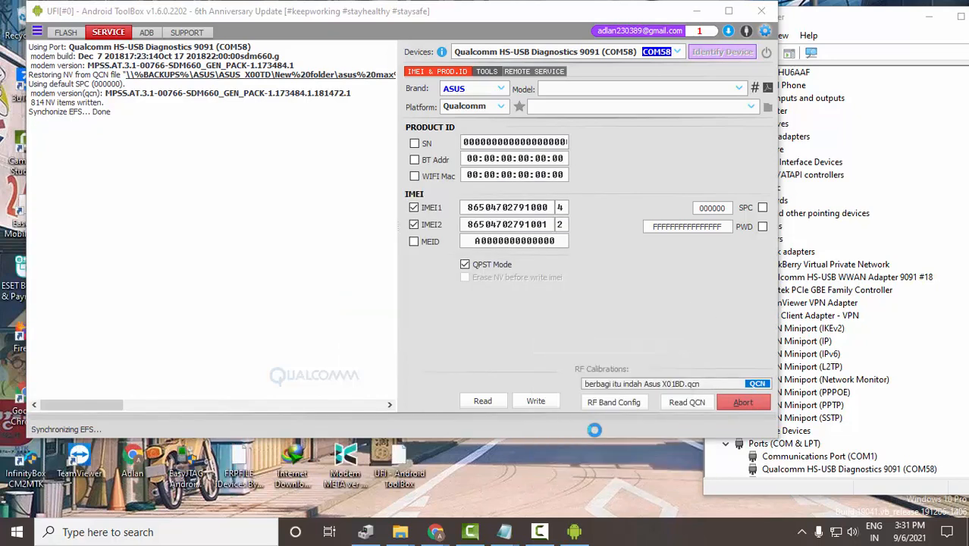
{"action": "right_click", "coordinate": [573, 481]}
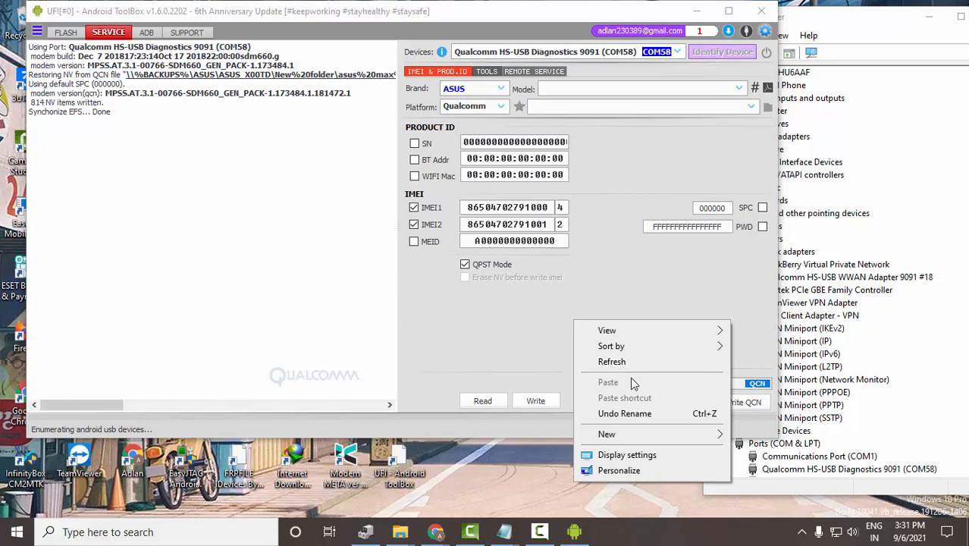
{"action": "left_click", "coordinate": [631, 364]}
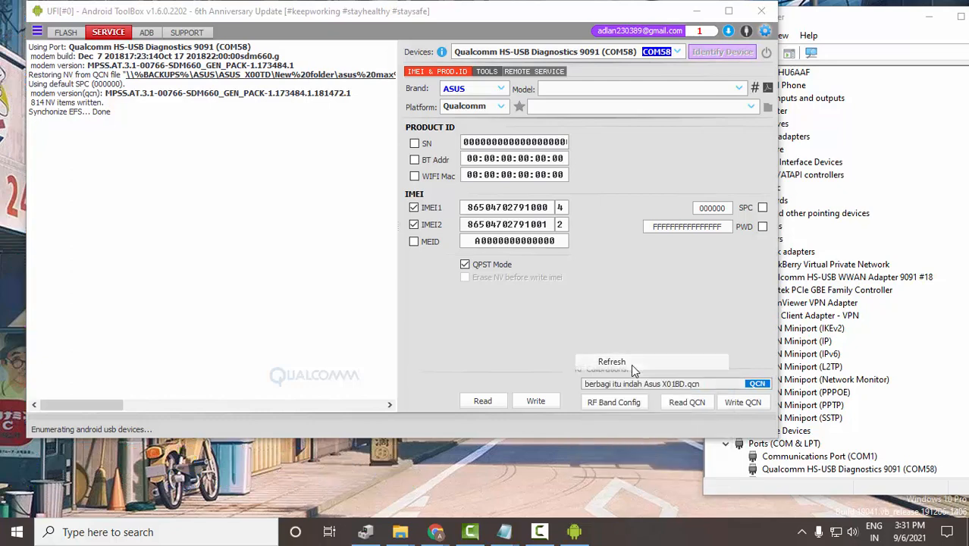
Write the entered IMEI1 and IMEI2 values to the connected Qualcomm device on COM58.
{"action": "left_click", "coordinate": [529, 401]}
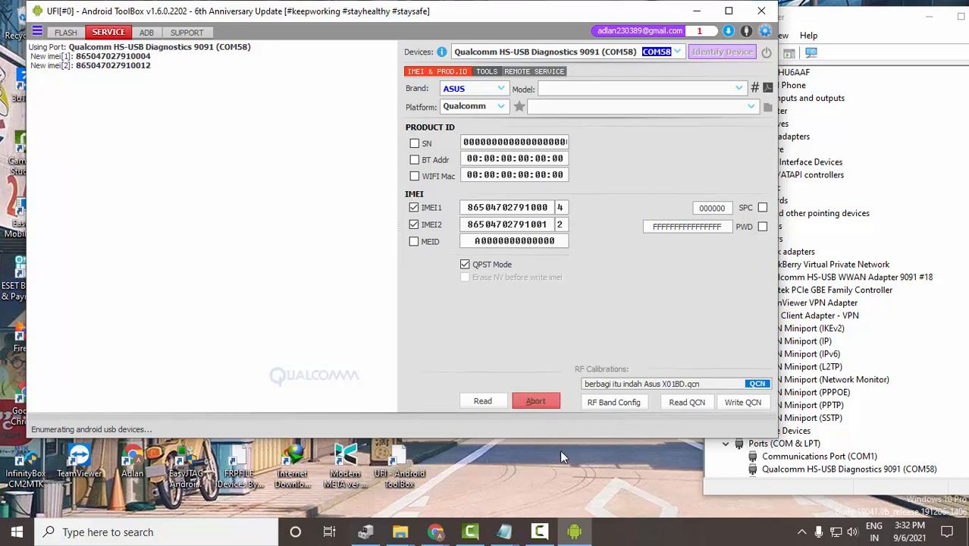
{"action": "right_click", "coordinate": [573, 489]}
{"action": "left_click", "coordinate": [599, 369]}
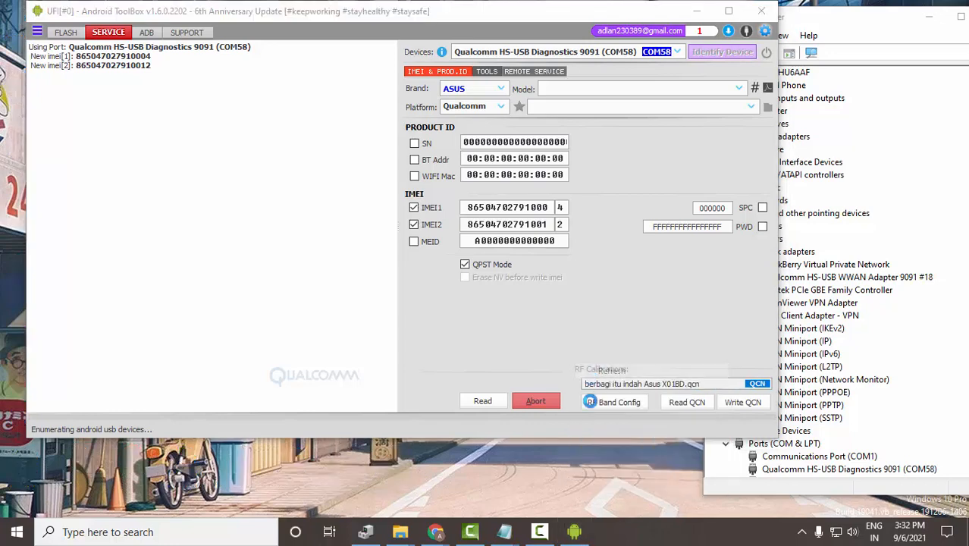
{"action": "right_click", "coordinate": [580, 485]}
{"action": "left_click", "coordinate": [614, 358]}
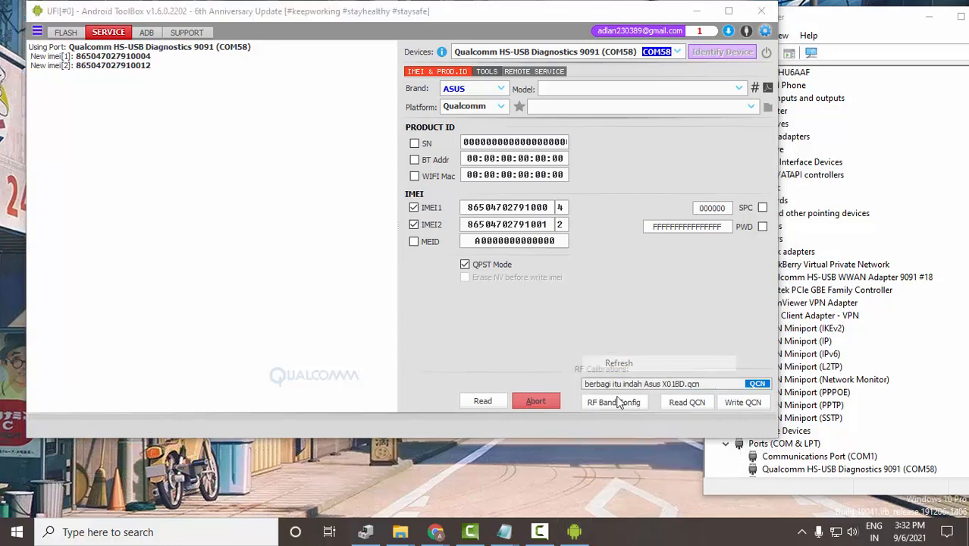
{"action": "right_click", "coordinate": [606, 476]}
{"action": "left_click", "coordinate": [639, 351]}
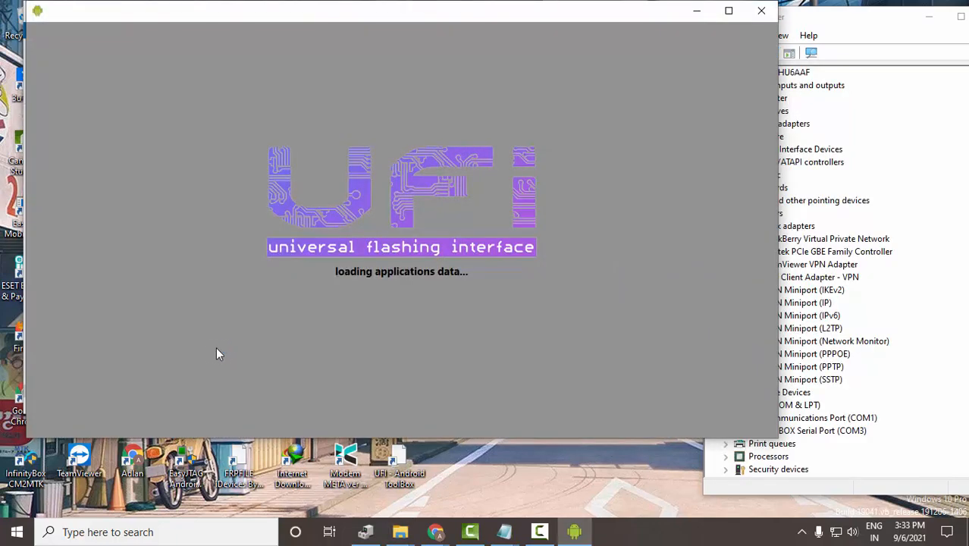
{"action": "right_click", "coordinate": [598, 497]}
{"action": "left_click", "coordinate": [649, 378]}
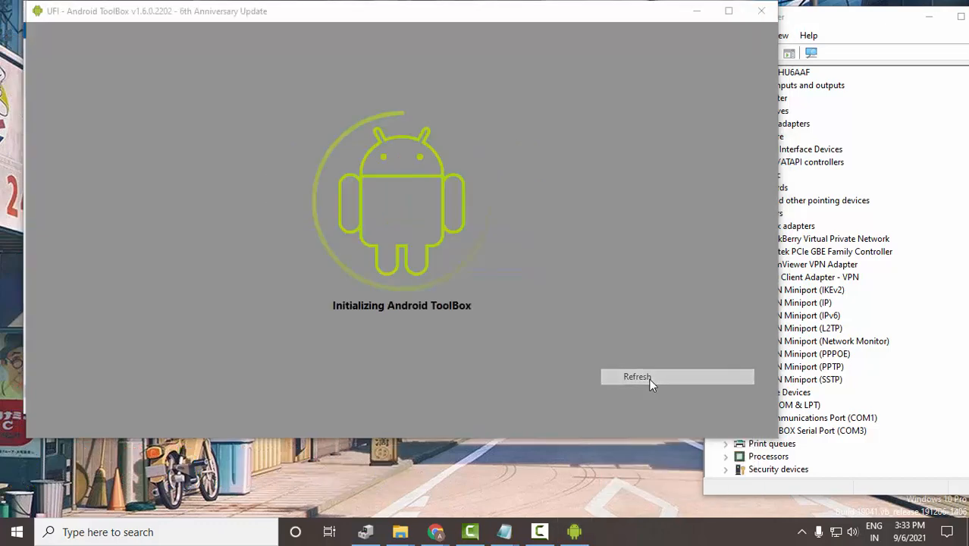
{"action": "right_click", "coordinate": [612, 482]}
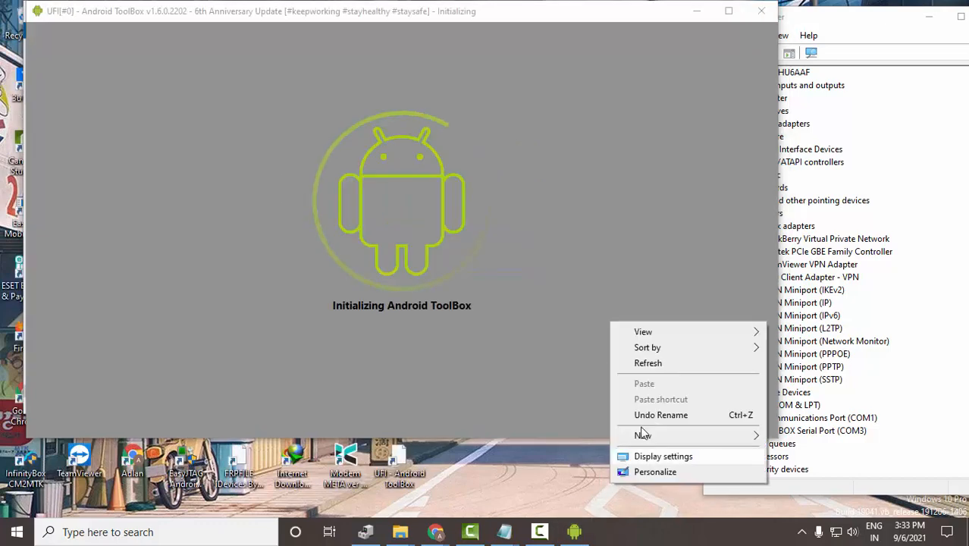
{"action": "left_click", "coordinate": [648, 364]}
{"action": "right_click", "coordinate": [620, 470]}
{"action": "left_click", "coordinate": [681, 358]}
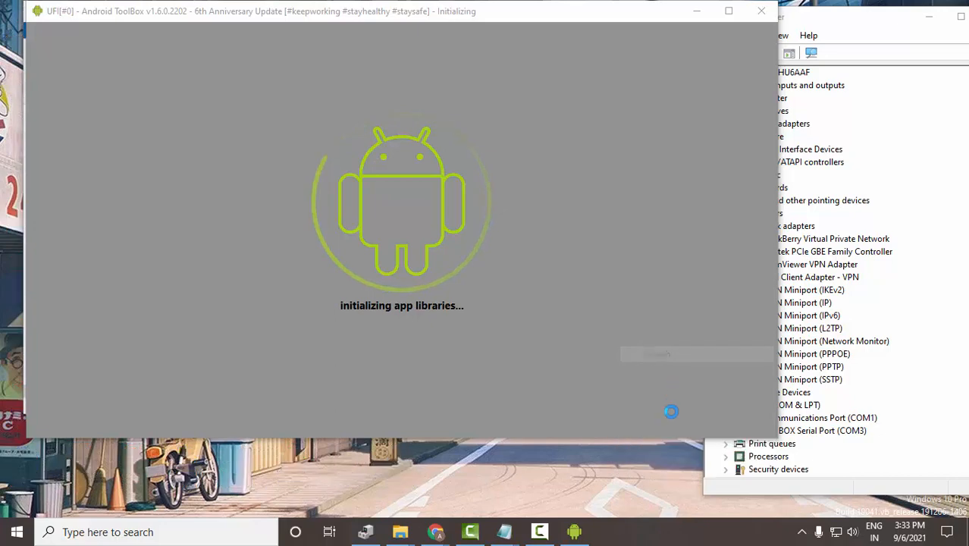
{"action": "right_click", "coordinate": [660, 474]}
{"action": "left_click", "coordinate": [714, 356]}
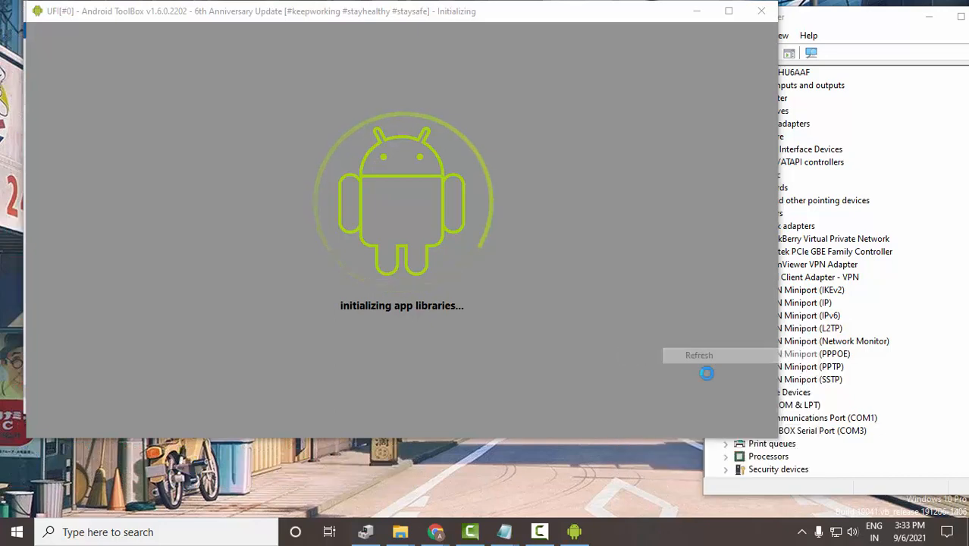
{"action": "right_click", "coordinate": [662, 470]}
{"action": "left_click", "coordinate": [699, 357]}
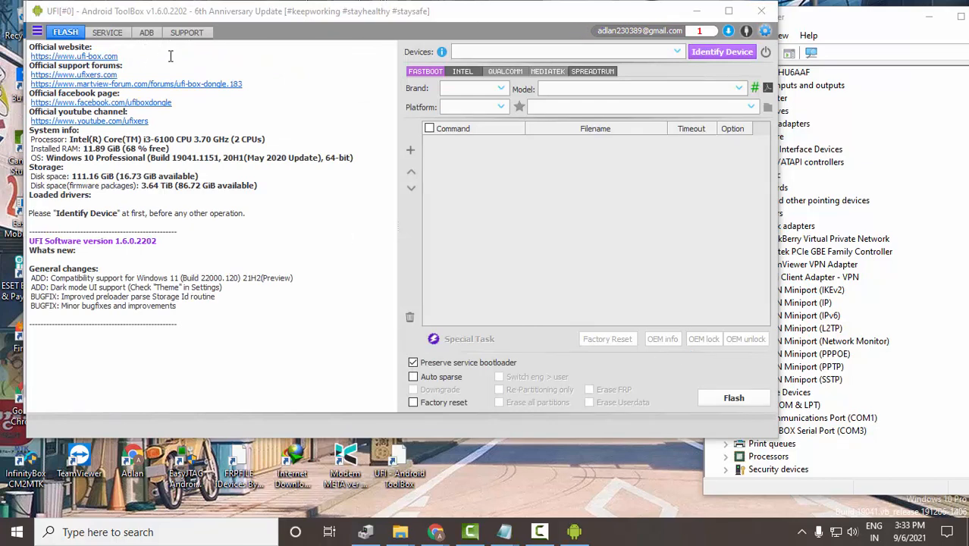
Open the IMEI and product ID service section and check Device Manager for the phone's diagnostics port.
{"action": "left_click", "coordinate": [95, 36]}
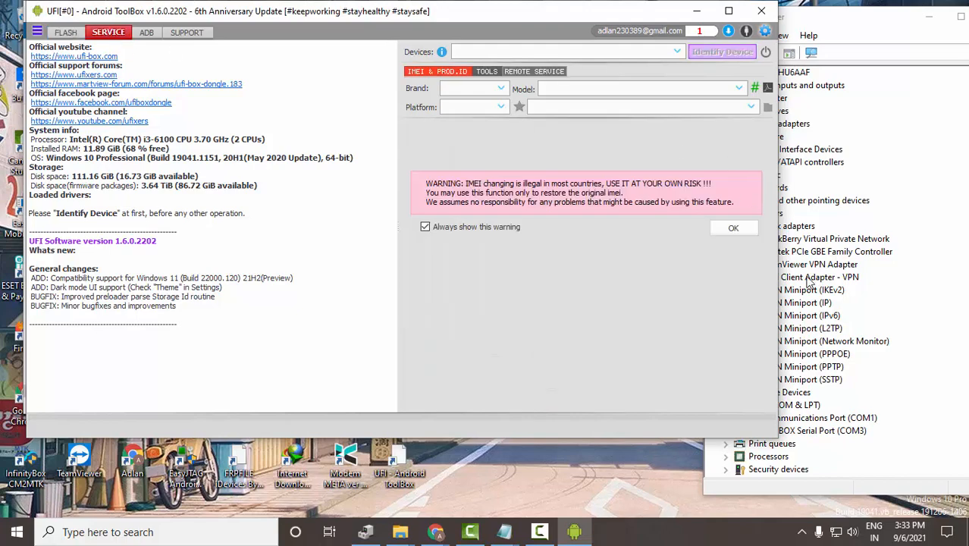
{"action": "scroll", "coordinate": [873, 419], "scroll_direction": "down", "scroll_amount": 2}
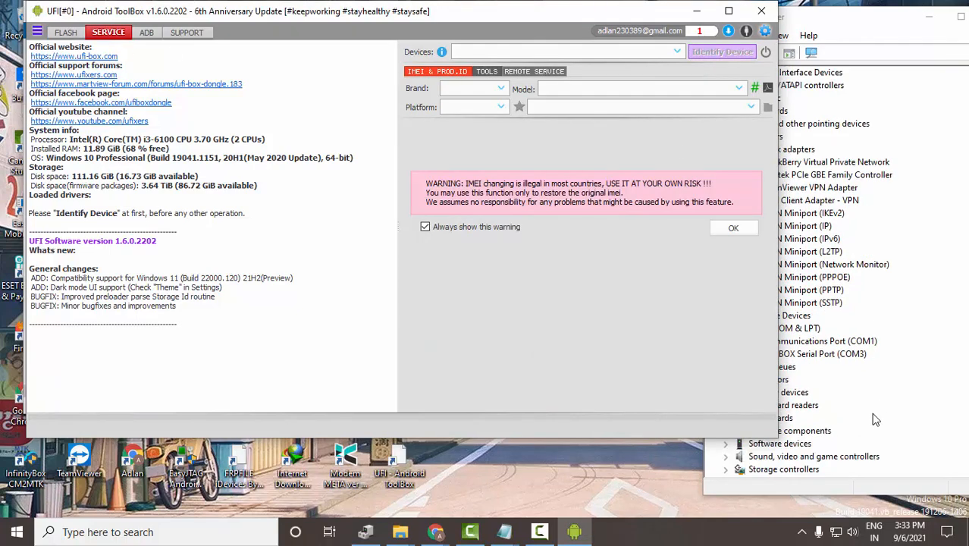
{"action": "right_click", "coordinate": [596, 479]}
{"action": "left_click", "coordinate": [666, 360]}
{"action": "right_click", "coordinate": [628, 486]}
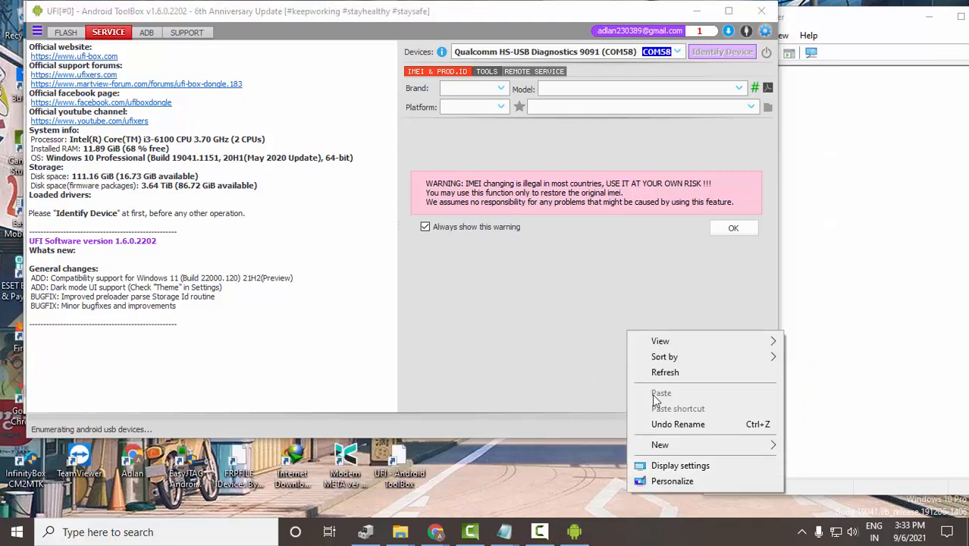
{"action": "left_click", "coordinate": [665, 373]}
Set the platform to Qualcomm, accept the IMEI warning and read the device's IMEI values.
{"action": "left_click", "coordinate": [502, 107]}
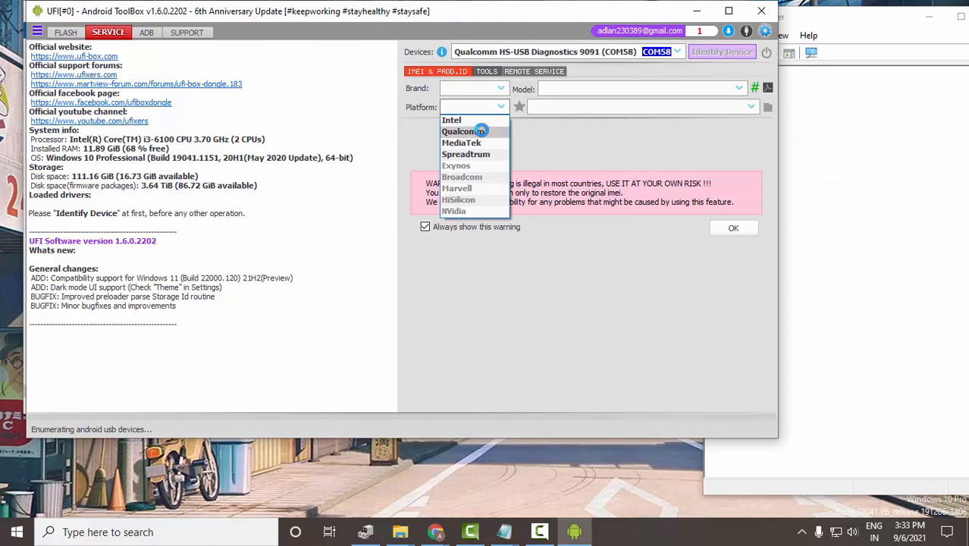
{"action": "left_click", "coordinate": [482, 131]}
{"action": "left_click", "coordinate": [730, 227]}
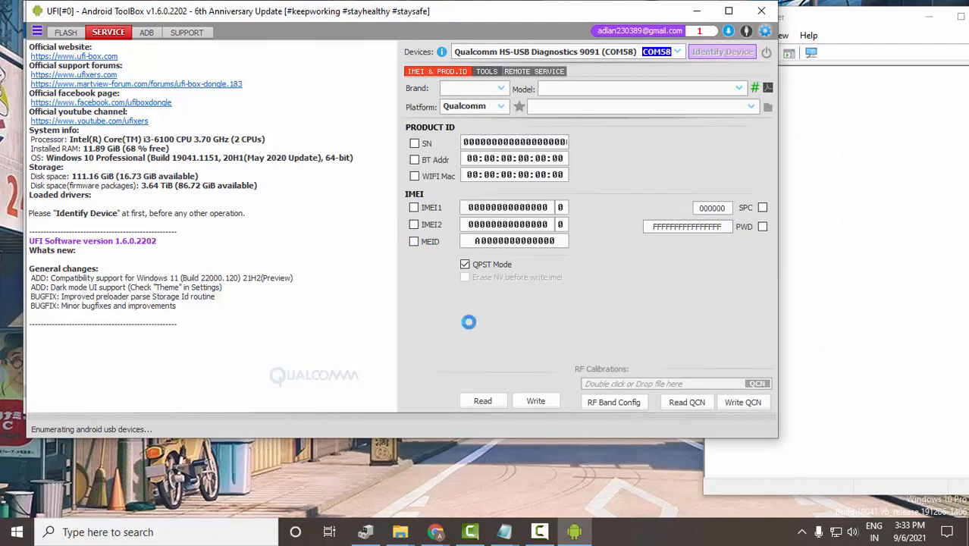
{"action": "left_click", "coordinate": [482, 400]}
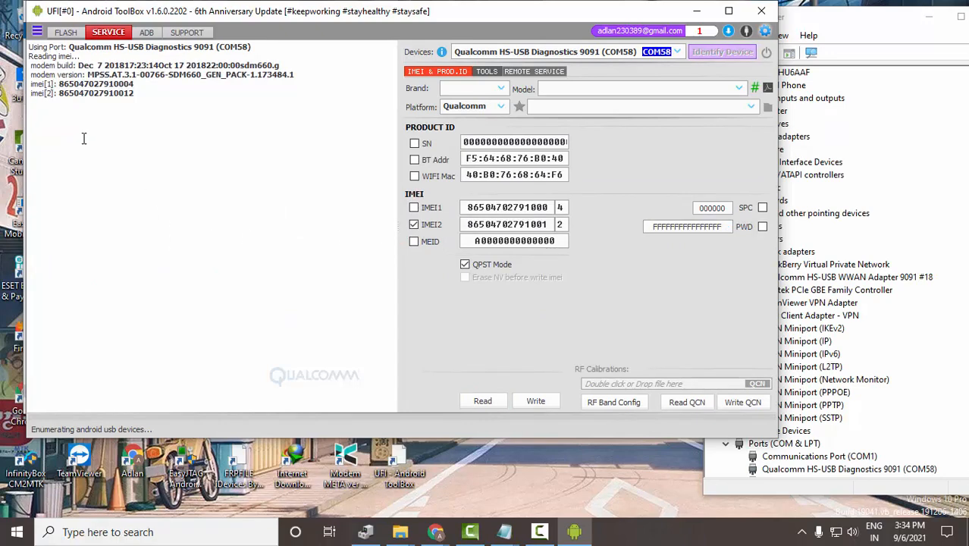
{"action": "left_click_drag", "start_coordinate": [114, 88], "coordinate": [140, 107]}
{"action": "left_click", "coordinate": [166, 136]}
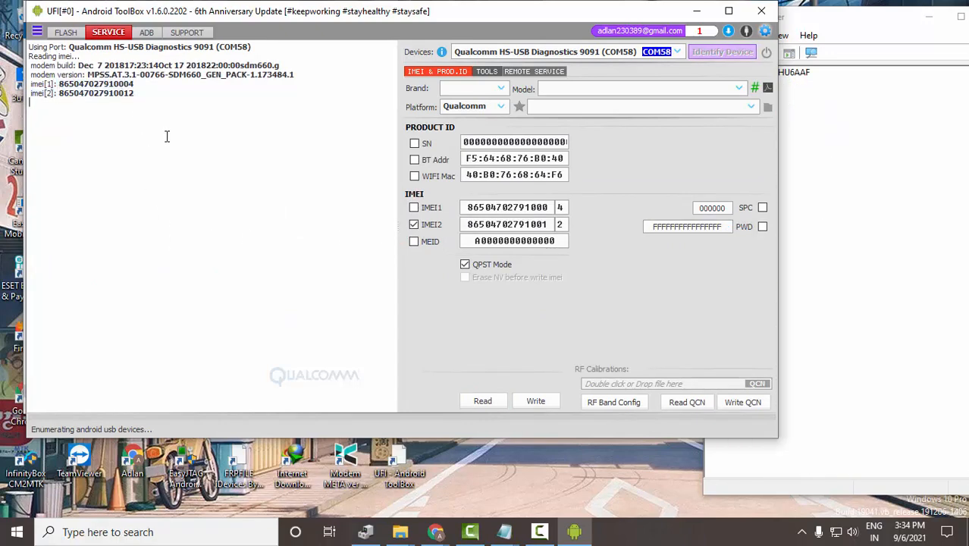
{"action": "mouse_move", "coordinate": [504, 532]}
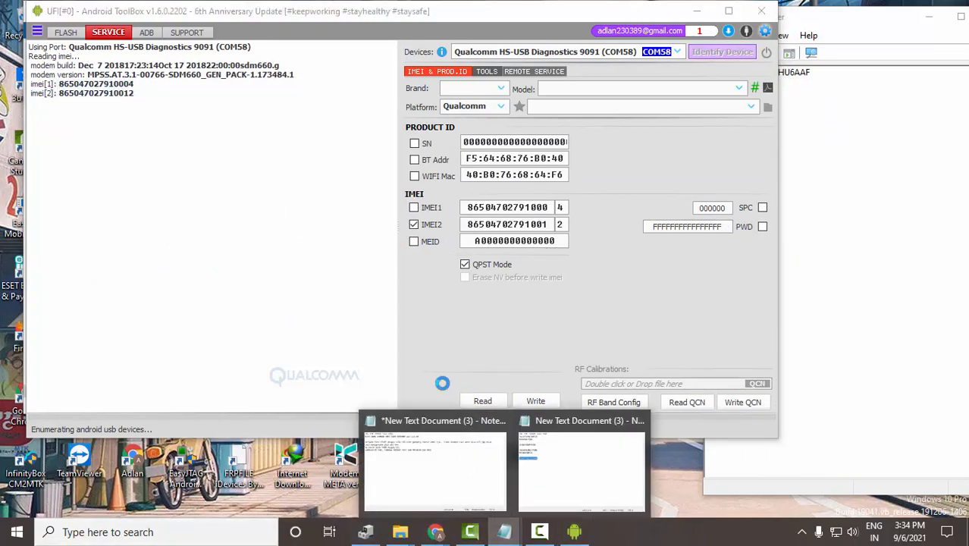
{"action": "left_click", "coordinate": [557, 485]}
{"action": "left_click", "coordinate": [798, 68]}
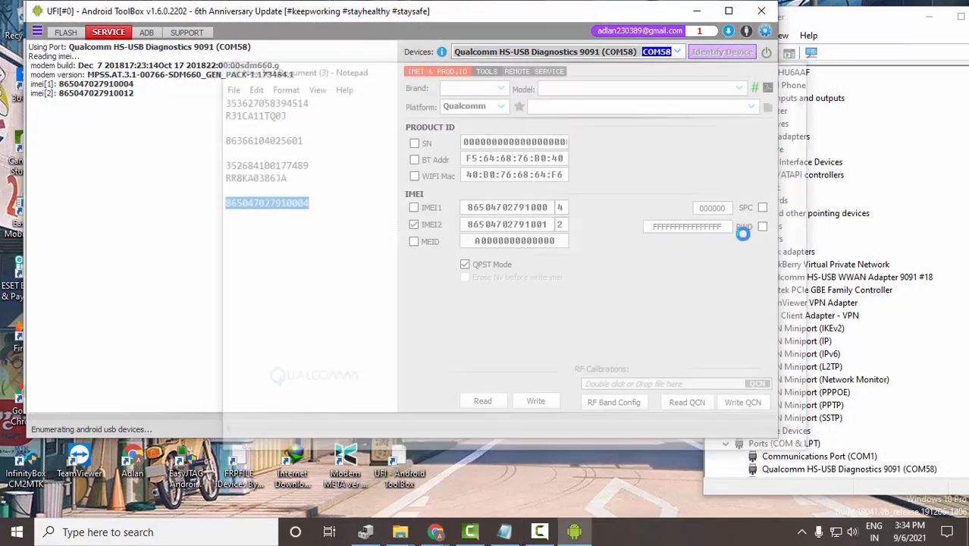
Switch to the instructions note in Notepad, add the line "SETELAH IMEI MASUK KITA FLASH FILE GLOBAL NYA." and minimize the window.
{"action": "left_click", "coordinate": [502, 531]}
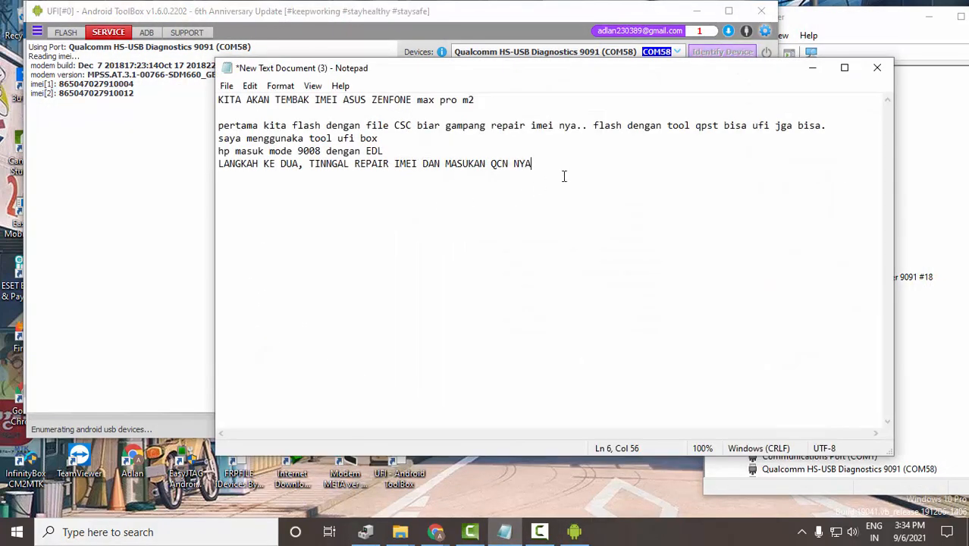
{"action": "key", "text": "Return"}
{"action": "type", "text": "SETELAH OIM"}
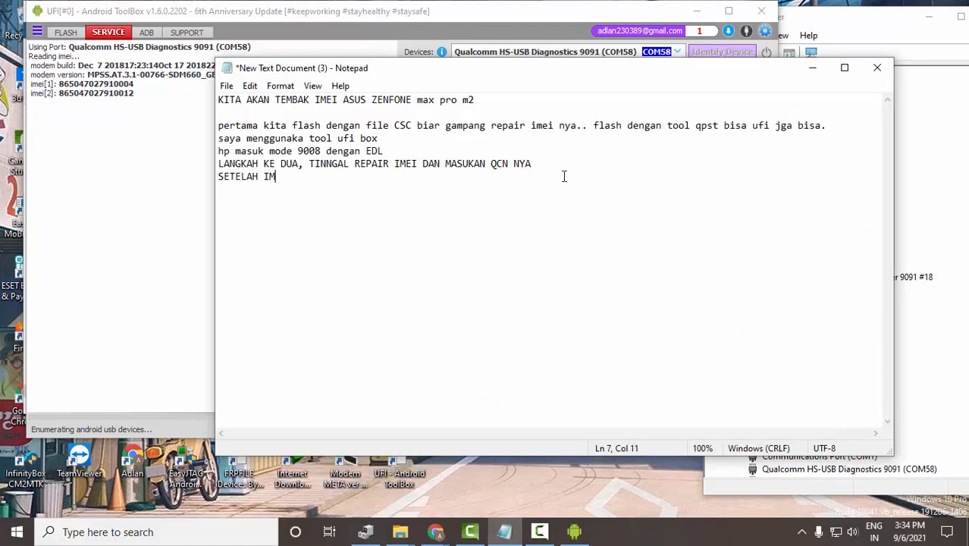
{"action": "type", "text": "EI MASUK K"}
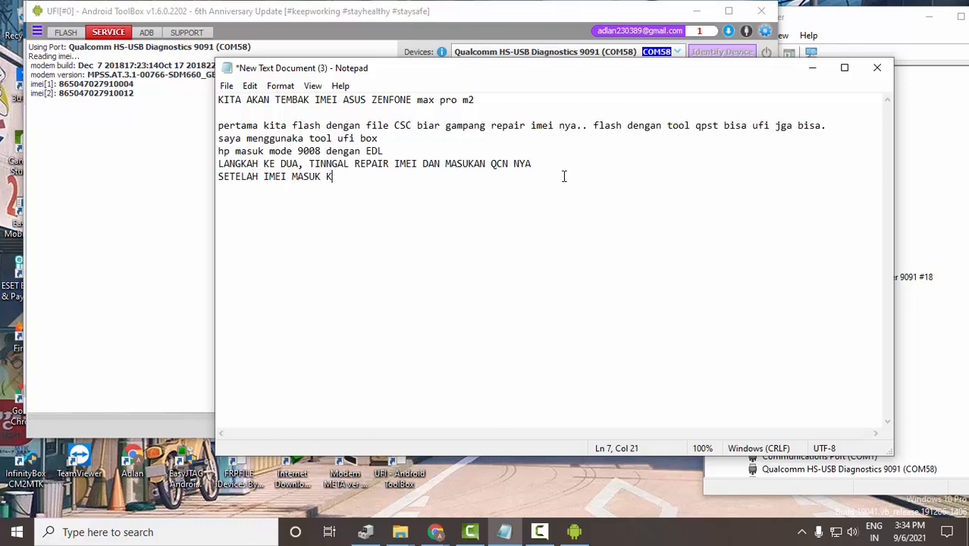
{"action": "type", "text": "ITA FLASH FILE GLOBAL NYA."}
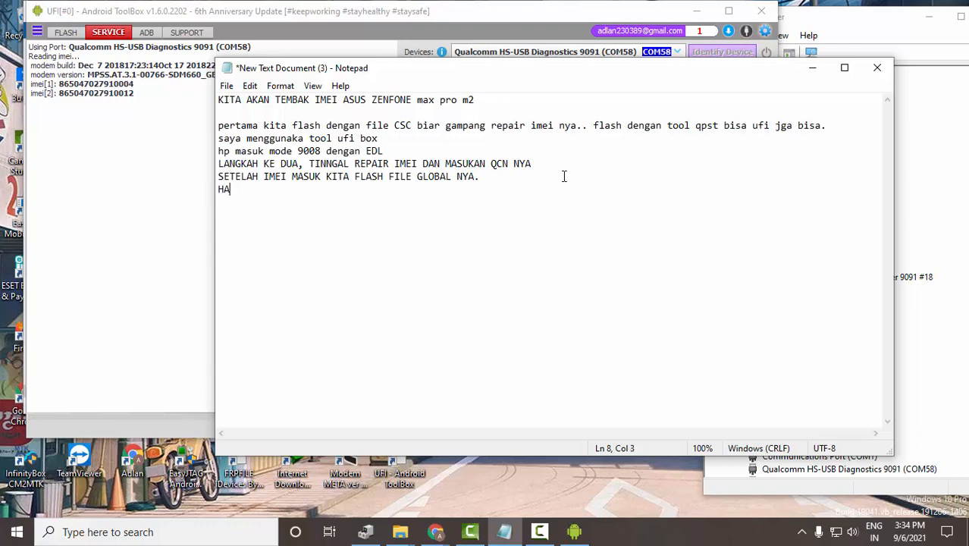
{"action": "key", "text": "BackSpace"}
{"action": "key", "text": "BackSpace"}
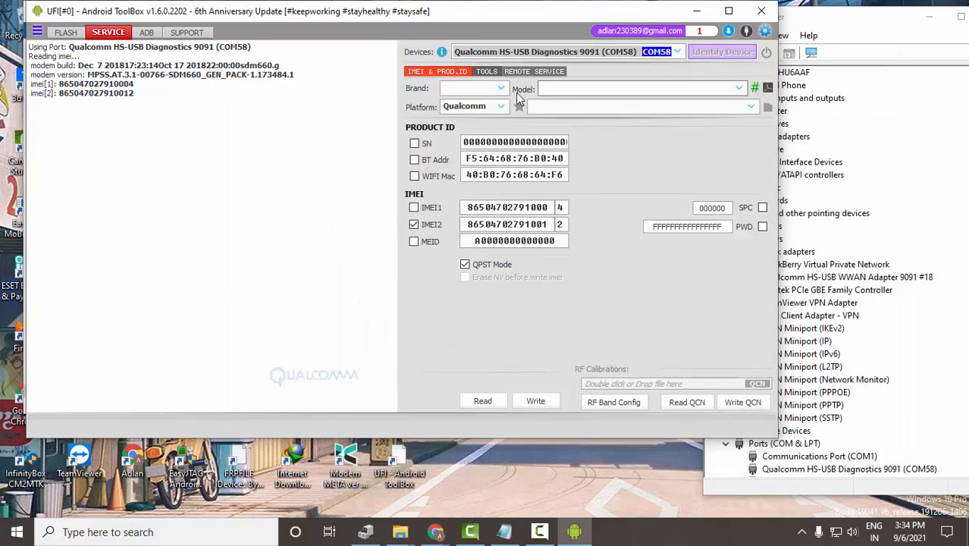
{"action": "left_click", "coordinate": [813, 68]}
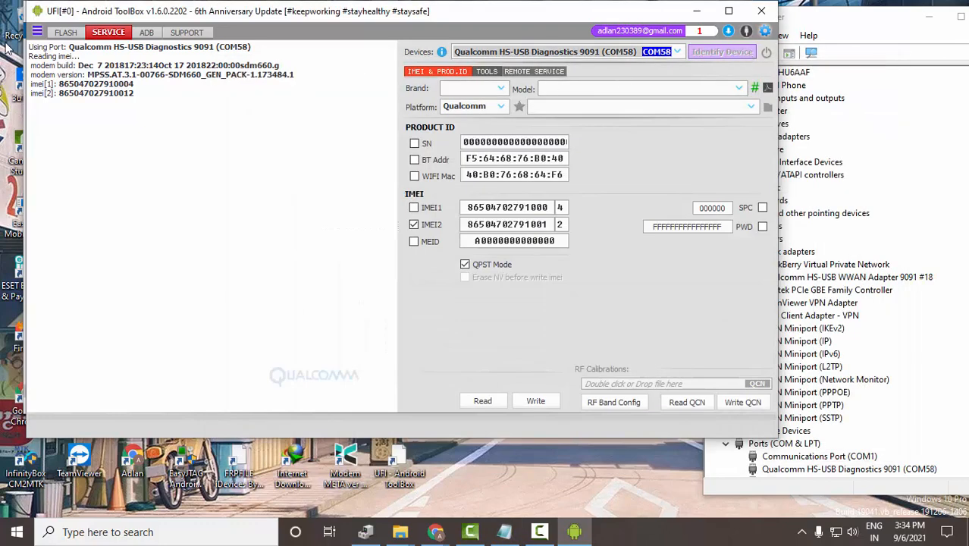
Open the Qualcomm flash page, enable FireHose and refresh the device list.
{"action": "left_click", "coordinate": [65, 32]}
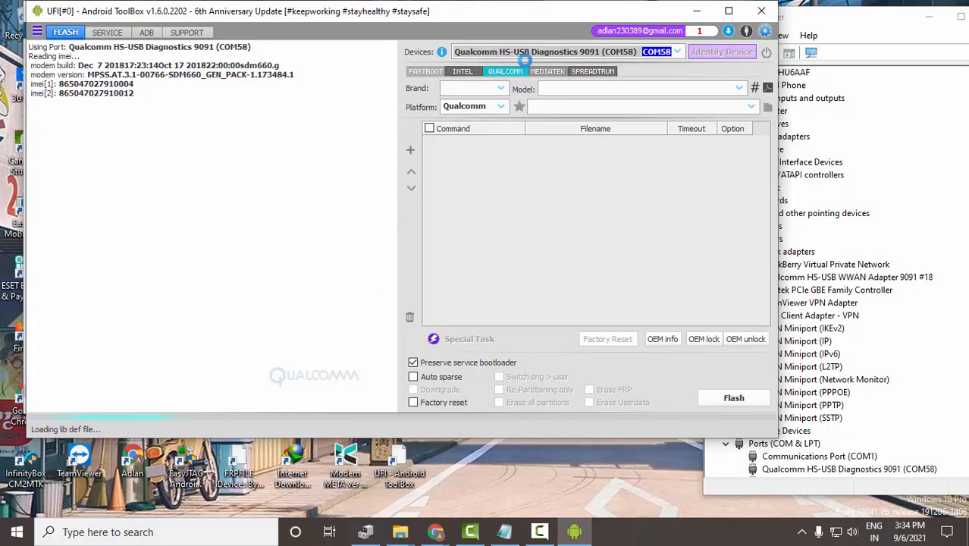
{"action": "left_click", "coordinate": [766, 51]}
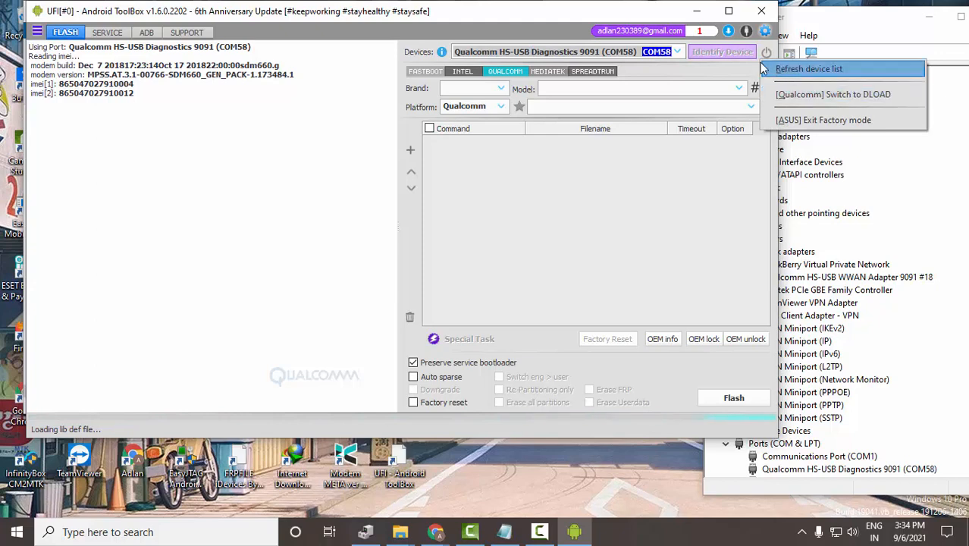
{"action": "left_click", "coordinate": [774, 69]}
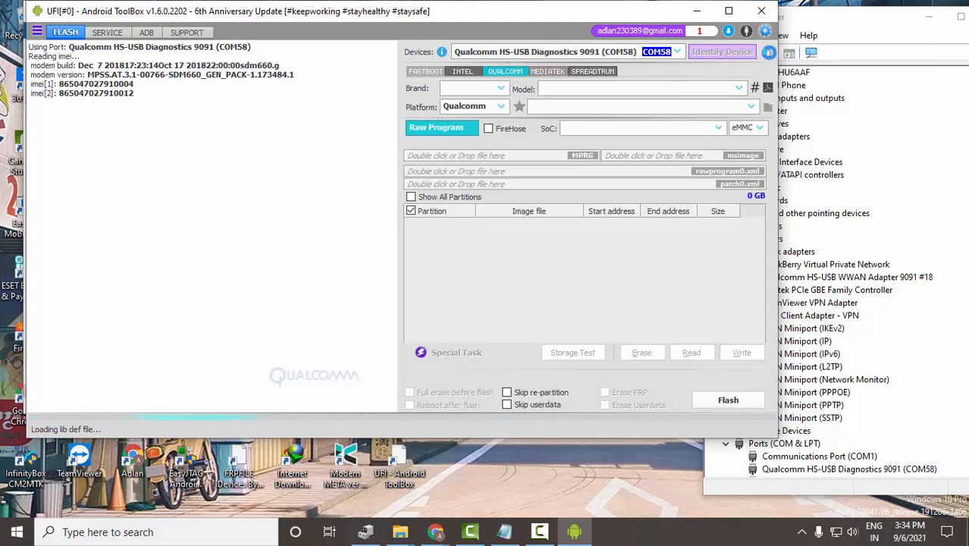
{"action": "left_click", "coordinate": [769, 52]}
{"action": "left_click", "coordinate": [500, 72]}
{"action": "left_click", "coordinate": [488, 128]}
{"action": "left_click", "coordinate": [766, 52]}
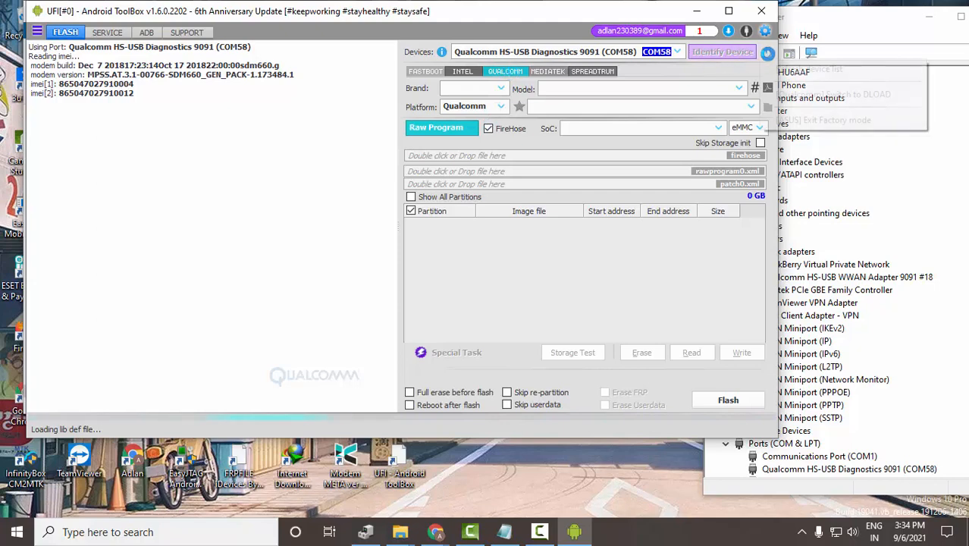
{"action": "left_click", "coordinate": [507, 71]}
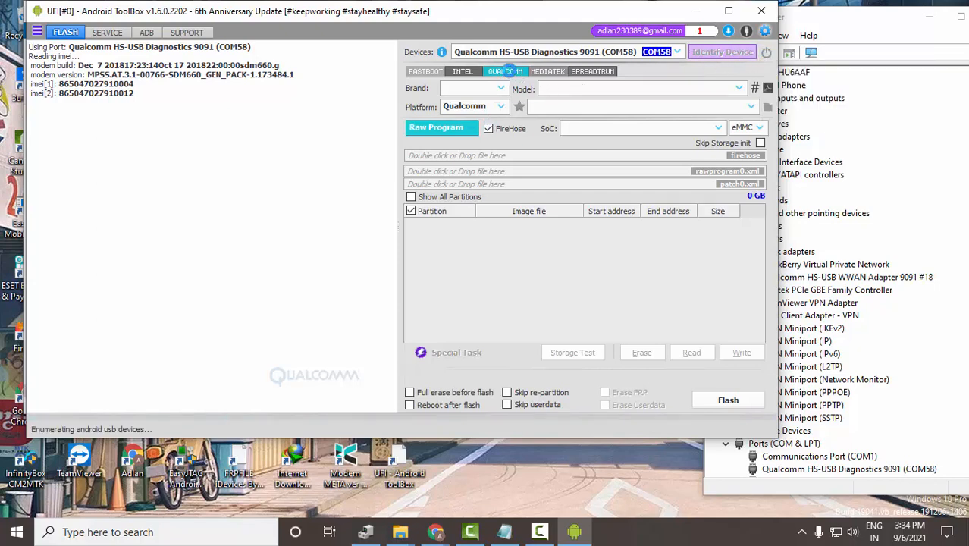
Close the device power options and reload the Qualcomm flash page for the QDLoader 9008 port.
{"action": "left_click", "coordinate": [767, 53]}
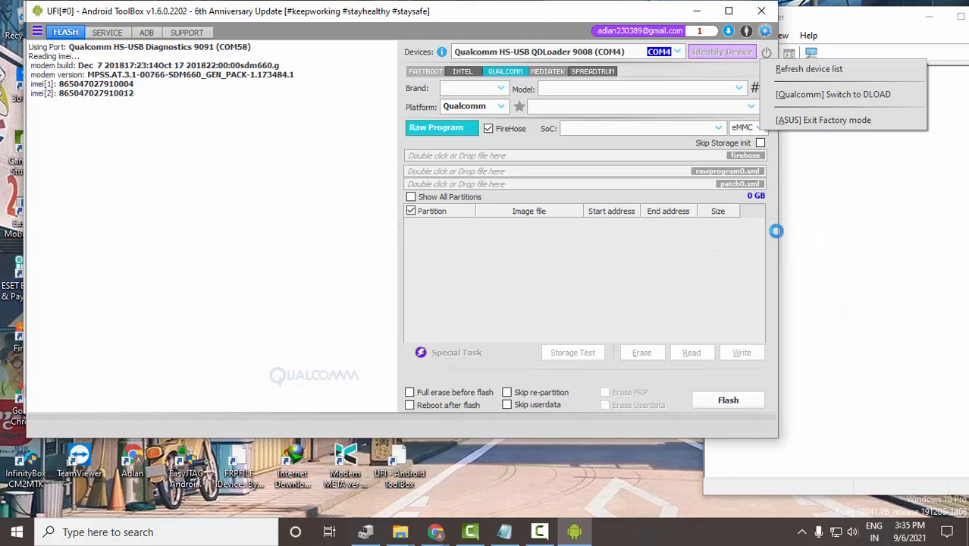
{"action": "left_click", "coordinate": [671, 294]}
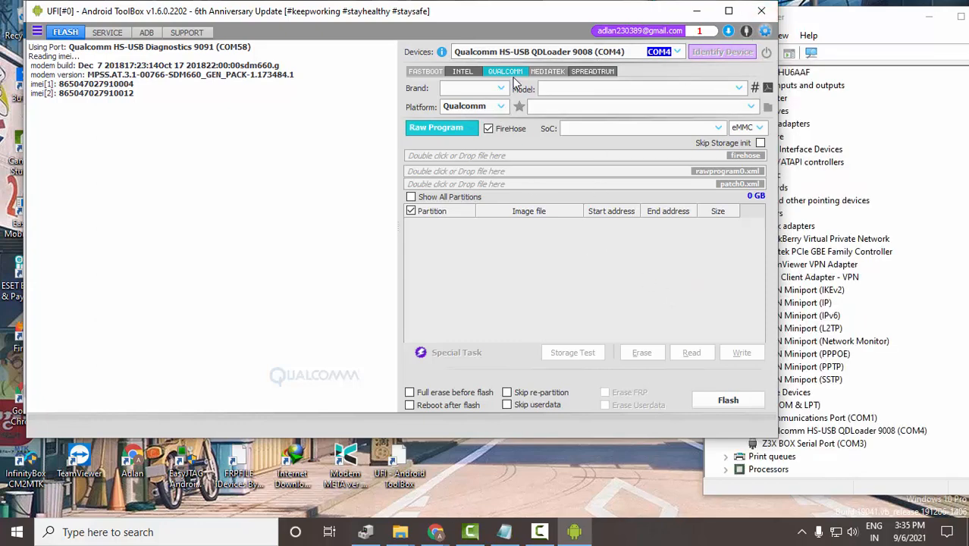
{"action": "left_click", "coordinate": [464, 71]}
{"action": "left_click", "coordinate": [507, 71]}
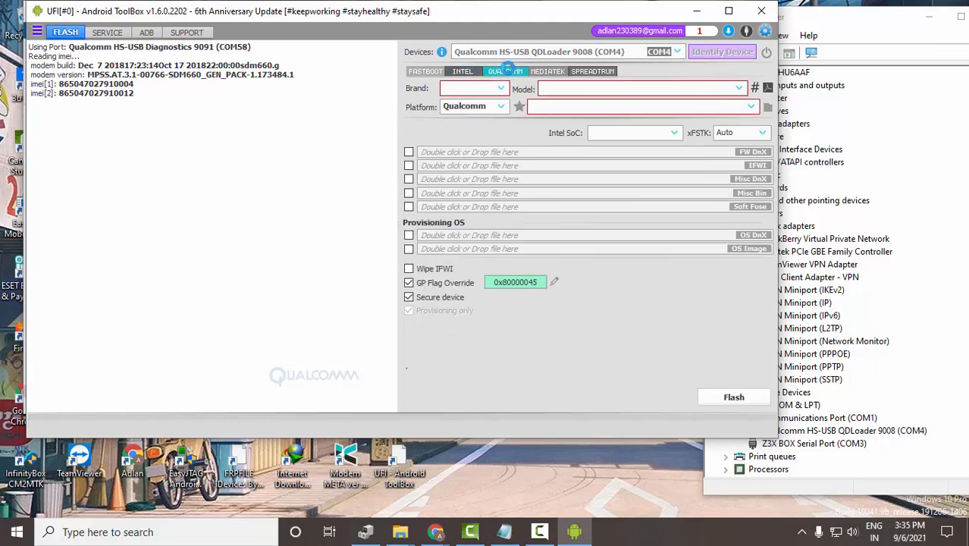
{"action": "left_click", "coordinate": [397, 535]}
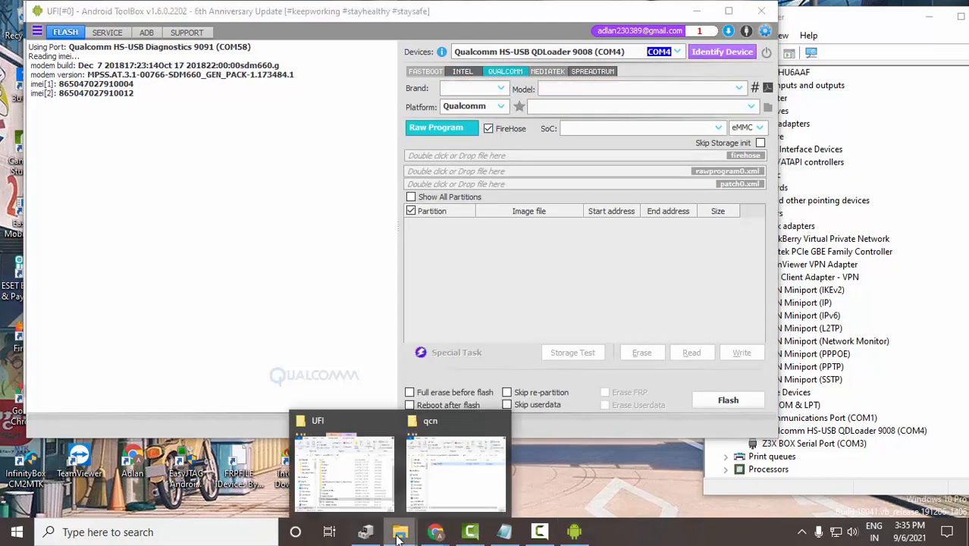
{"action": "left_click", "coordinate": [449, 504]}
{"action": "left_click", "coordinate": [21, 138]}
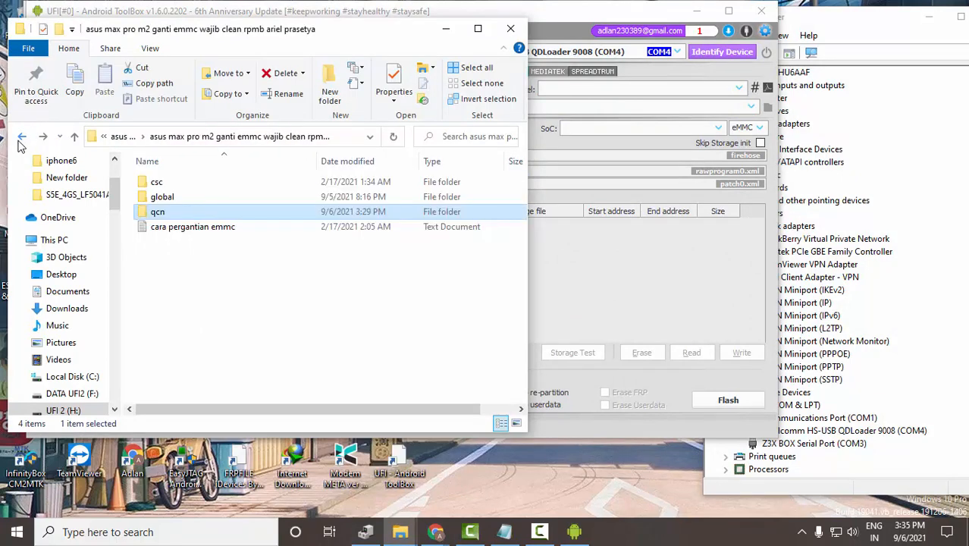
{"action": "left_click", "coordinate": [22, 138]}
{"action": "left_click", "coordinate": [44, 136]}
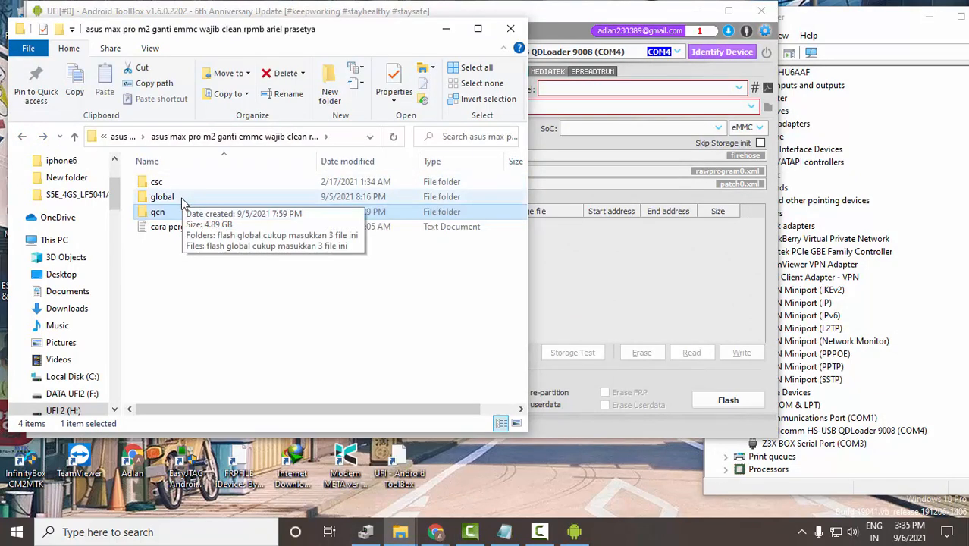
{"action": "left_click", "coordinate": [182, 184]}
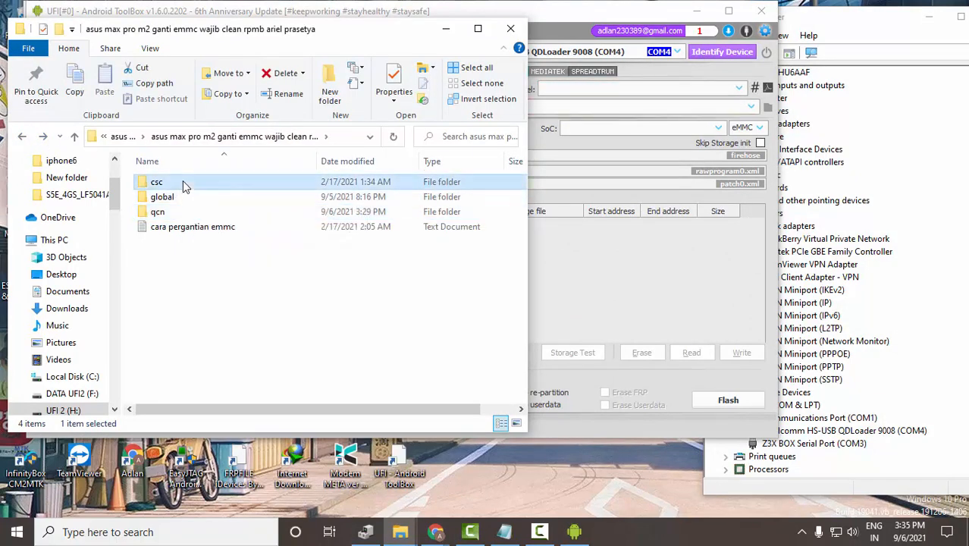
{"action": "double_click", "coordinate": [183, 182]}
{"action": "left_click", "coordinate": [23, 138]}
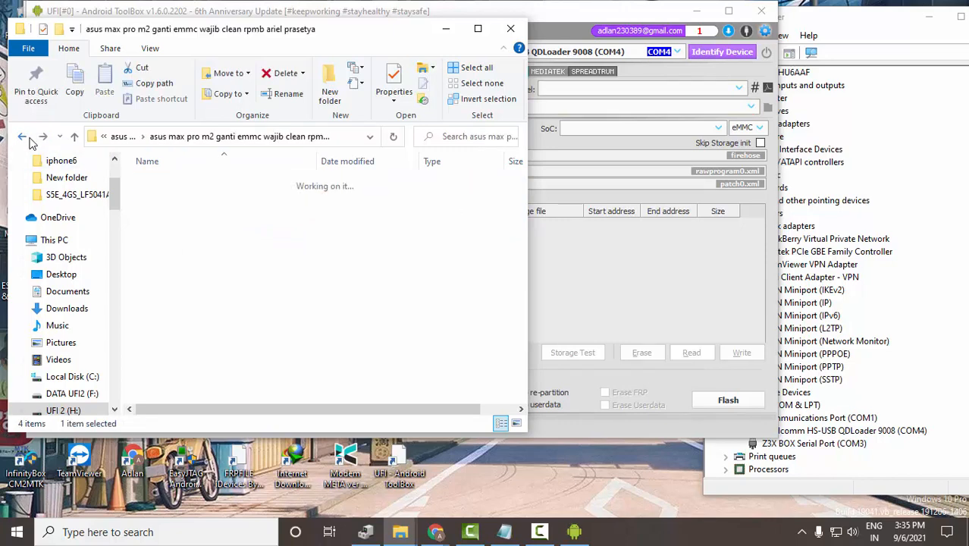
{"action": "left_click", "coordinate": [21, 136]}
{"action": "left_click", "coordinate": [228, 183]}
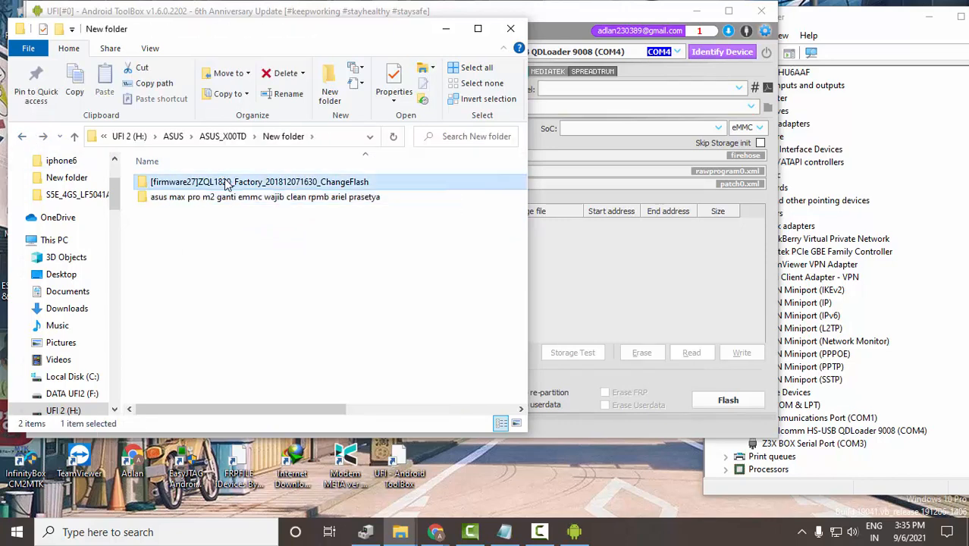
{"action": "double_click", "coordinate": [228, 182]}
{"action": "double_click", "coordinate": [206, 182]}
Load prog_emmc_ufs_firehose_Sdm660_ddr.elf from the firmware folder as the firehose file and identify the device.
{"action": "scroll", "coordinate": [197, 256], "scroll_direction": "down", "scroll_amount": 4}
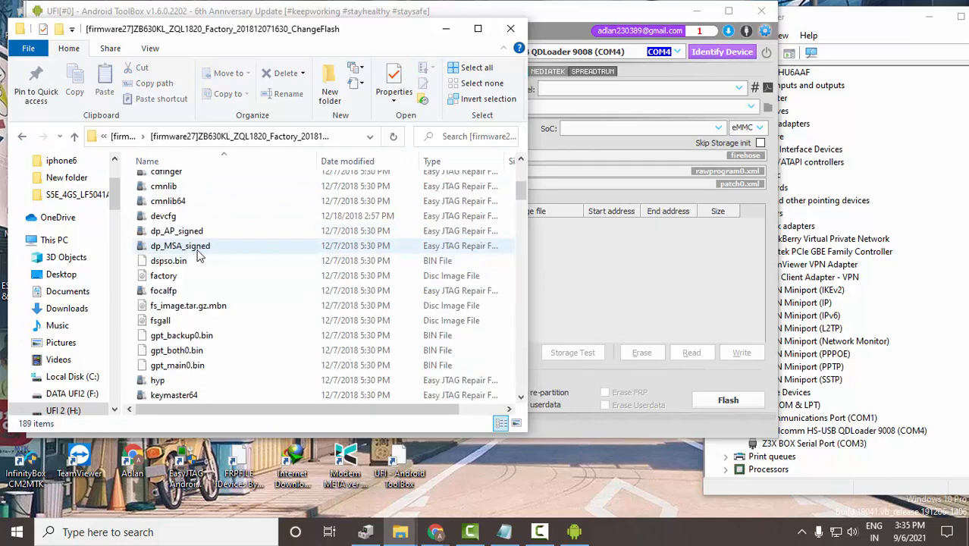
{"action": "scroll", "coordinate": [201, 261], "scroll_direction": "down", "scroll_amount": 4}
{"action": "left_click_drag", "start_coordinate": [201, 350], "coordinate": [716, 156]}
{"action": "left_click", "coordinate": [722, 51]}
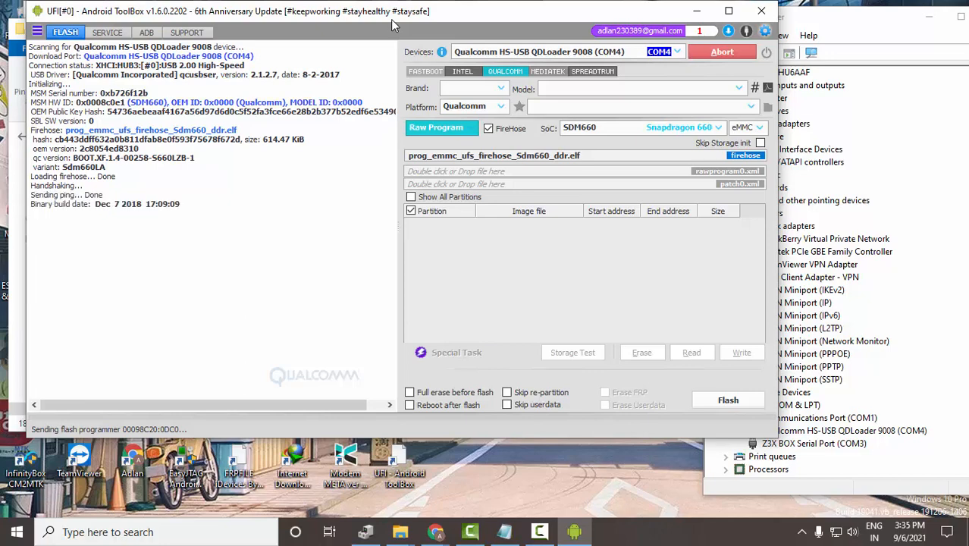
Place the toolbox window beside File Explorer and open the folder "flash global cukup masukkan 3 file ini" inside global.
{"action": "left_click_drag", "start_coordinate": [364, 13], "coordinate": [552, 13]}
{"action": "left_click", "coordinate": [162, 38]}
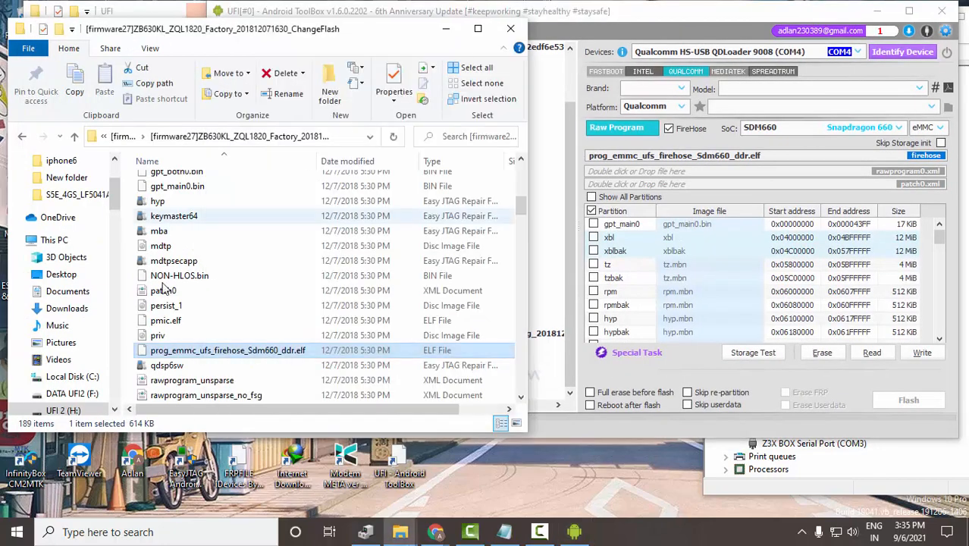
{"action": "left_click", "coordinate": [24, 139]}
{"action": "left_click", "coordinate": [24, 139]}
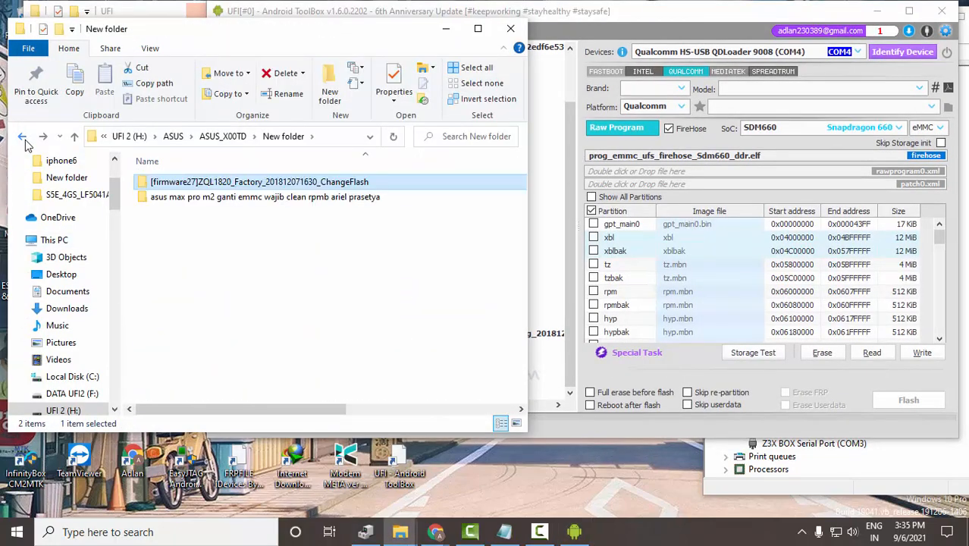
{"action": "left_click", "coordinate": [224, 202]}
{"action": "double_click", "coordinate": [225, 202]}
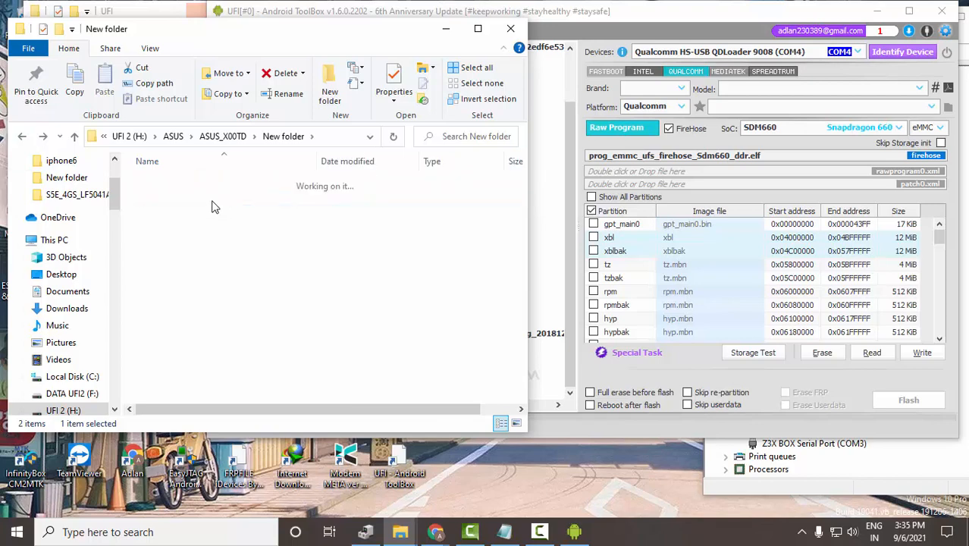
{"action": "left_click", "coordinate": [169, 185]}
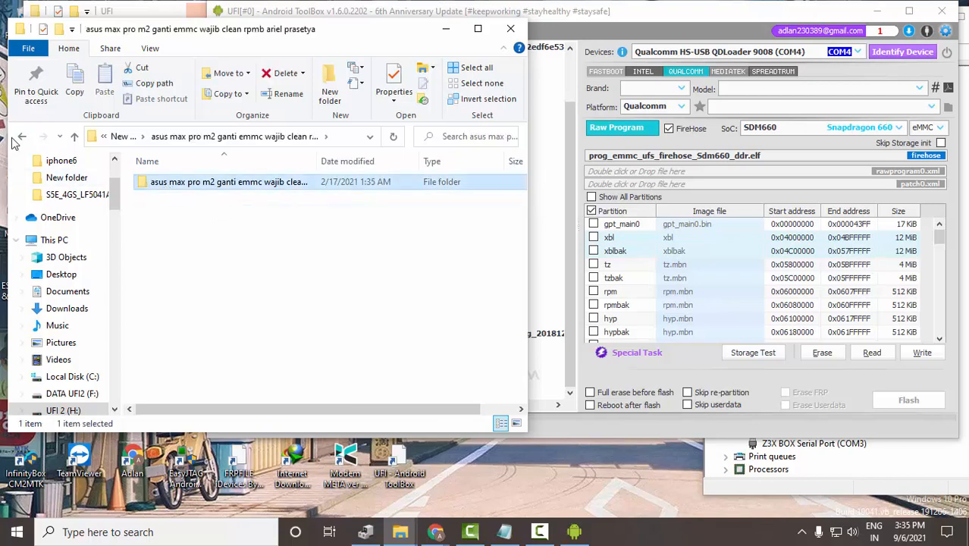
{"action": "double_click", "coordinate": [158, 184]}
{"action": "double_click", "coordinate": [156, 198]}
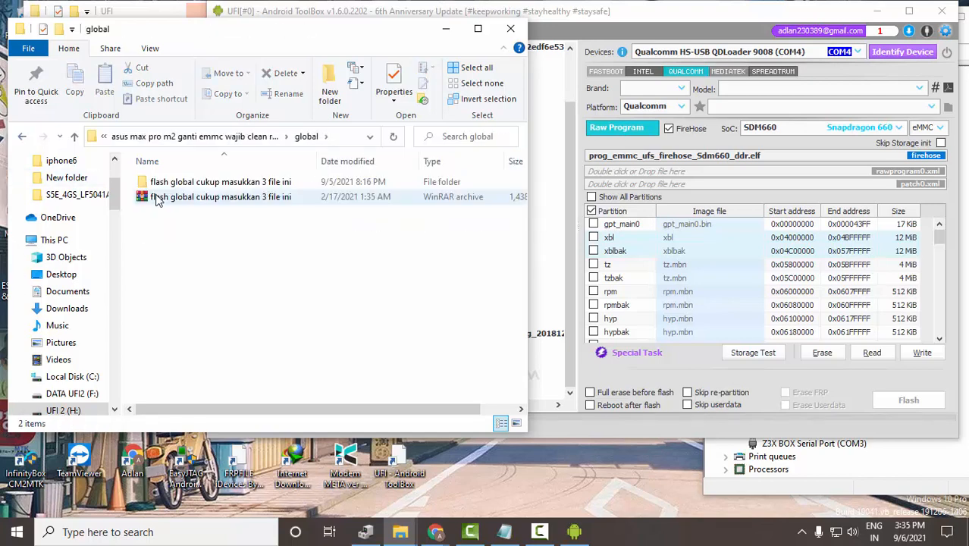
{"action": "double_click", "coordinate": [158, 185]}
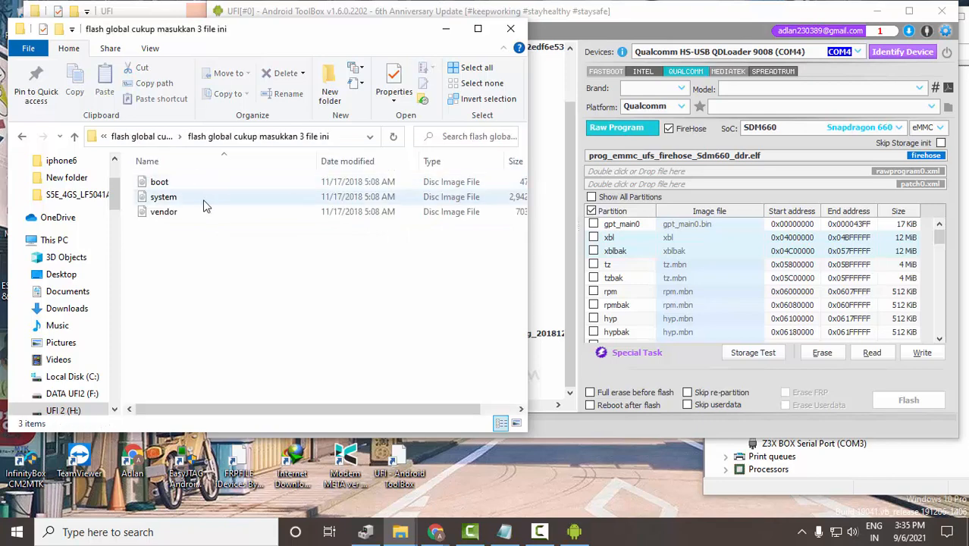
Look through the device's partition list for the boot, system and vendor entries.
{"action": "left_click", "coordinate": [942, 239]}
{"action": "scroll", "coordinate": [943, 254], "scroll_direction": "down", "scroll_amount": 3}
{"action": "scroll", "coordinate": [944, 257], "scroll_direction": "down", "scroll_amount": 10}
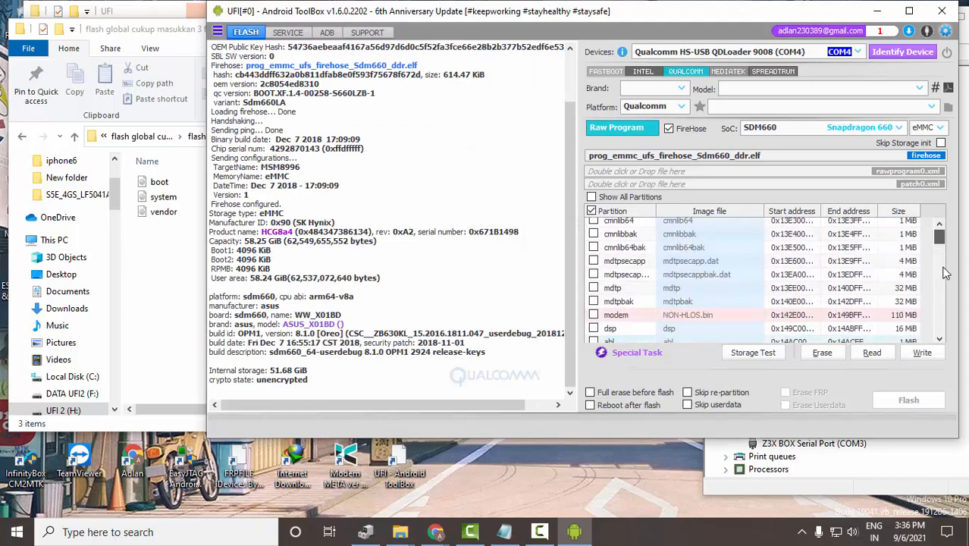
{"action": "scroll", "coordinate": [948, 306], "scroll_direction": "down", "scroll_amount": 6}
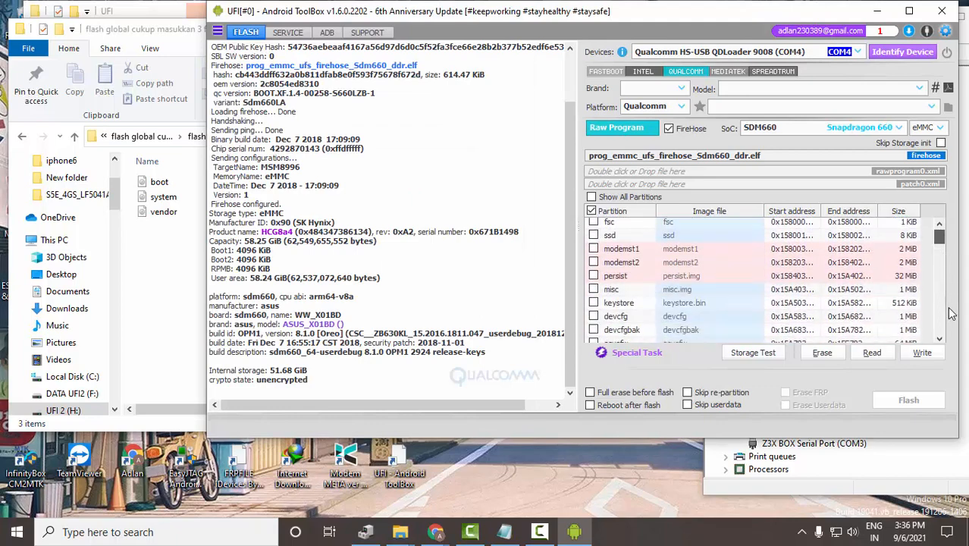
{"action": "mouse_move", "coordinate": [952, 334]}
{"action": "left_mouse_down"}
{"action": "mouse_move", "coordinate": [939, 318]}
{"action": "mouse_move", "coordinate": [943, 338]}
{"action": "left_mouse_up"}
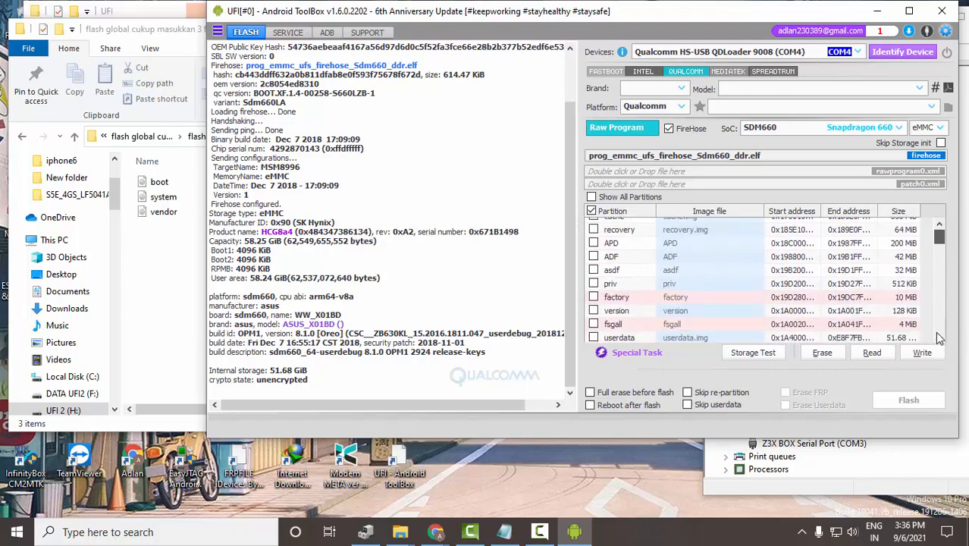
{"action": "scroll", "coordinate": [940, 326], "scroll_direction": "up", "scroll_amount": 5}
{"action": "scroll", "coordinate": [933, 296], "scroll_direction": "up", "scroll_amount": 5}
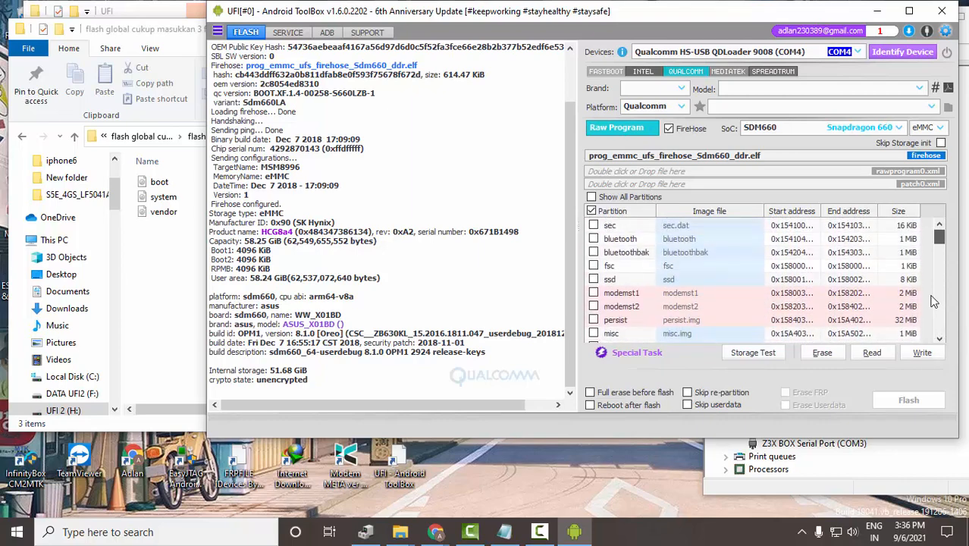
{"action": "scroll", "coordinate": [926, 273], "scroll_direction": "down", "scroll_amount": 10}
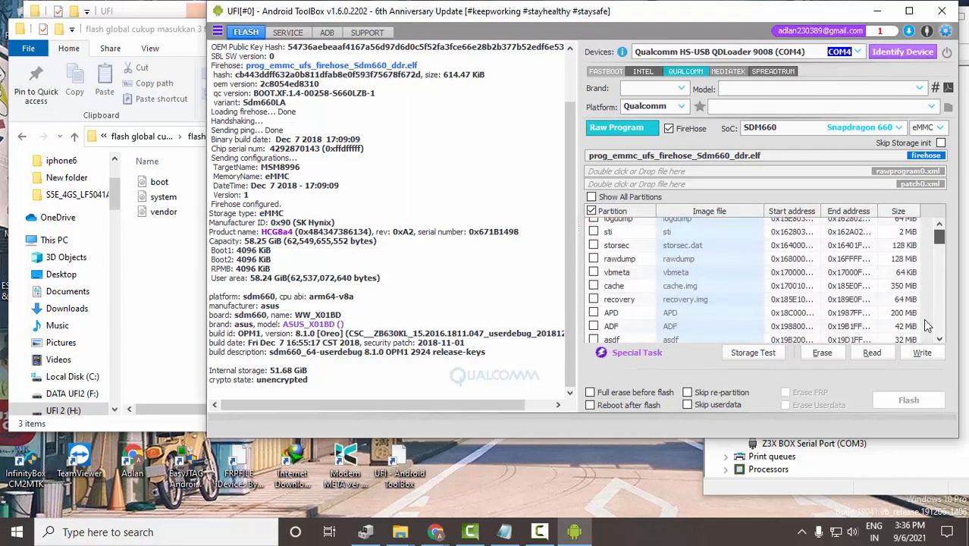
{"action": "scroll", "coordinate": [926, 326], "scroll_direction": "down", "scroll_amount": 2}
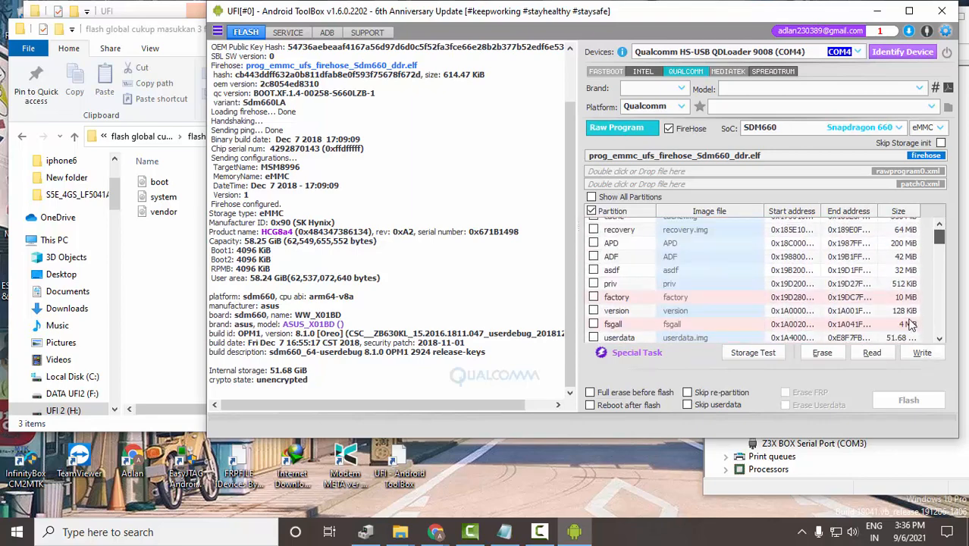
{"action": "scroll", "coordinate": [913, 304], "scroll_direction": "up", "scroll_amount": 5}
{"action": "scroll", "coordinate": [913, 303], "scroll_direction": "down", "scroll_amount": 2}
{"action": "scroll", "coordinate": [912, 302], "scroll_direction": "up", "scroll_amount": 2}
{"action": "scroll", "coordinate": [912, 301], "scroll_direction": "up", "scroll_amount": 5}
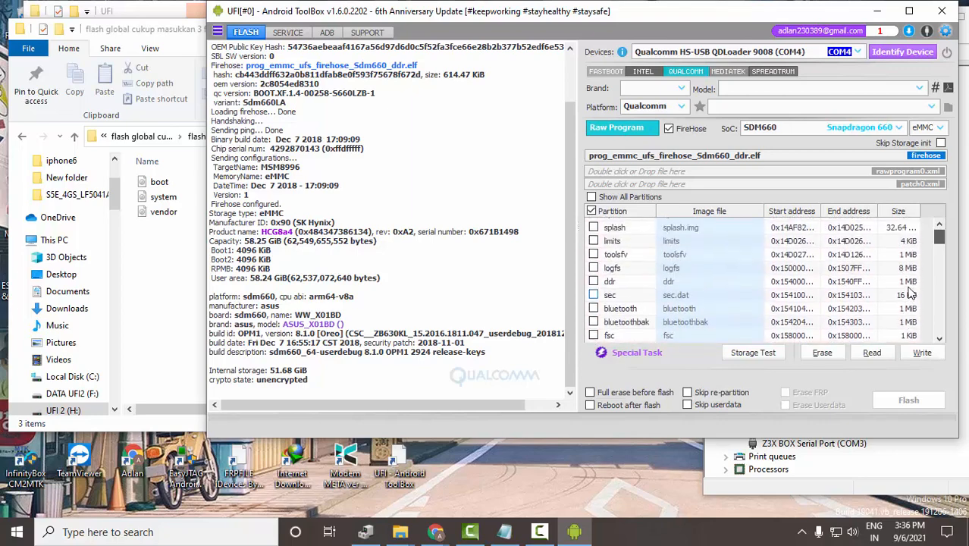
{"action": "scroll", "coordinate": [910, 279], "scroll_direction": "up", "scroll_amount": 5}
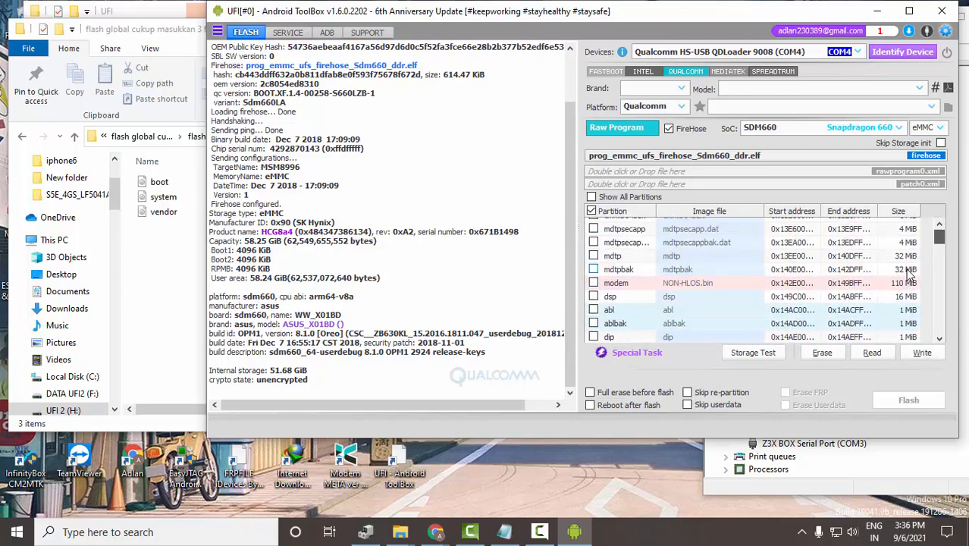
{"action": "scroll", "coordinate": [910, 252], "scroll_direction": "down", "scroll_amount": 2}
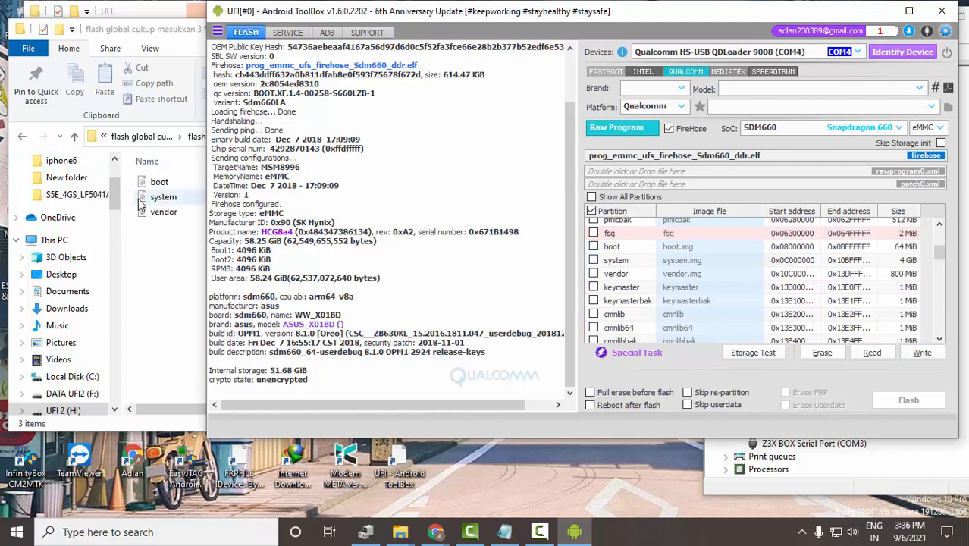
Assign the global system, boot and vendor images to their matching partitions and write them with Reboot after flash enabled.
{"action": "left_click", "coordinate": [161, 197]}
{"action": "left_click_drag", "start_coordinate": [161, 197], "coordinate": [686, 260]}
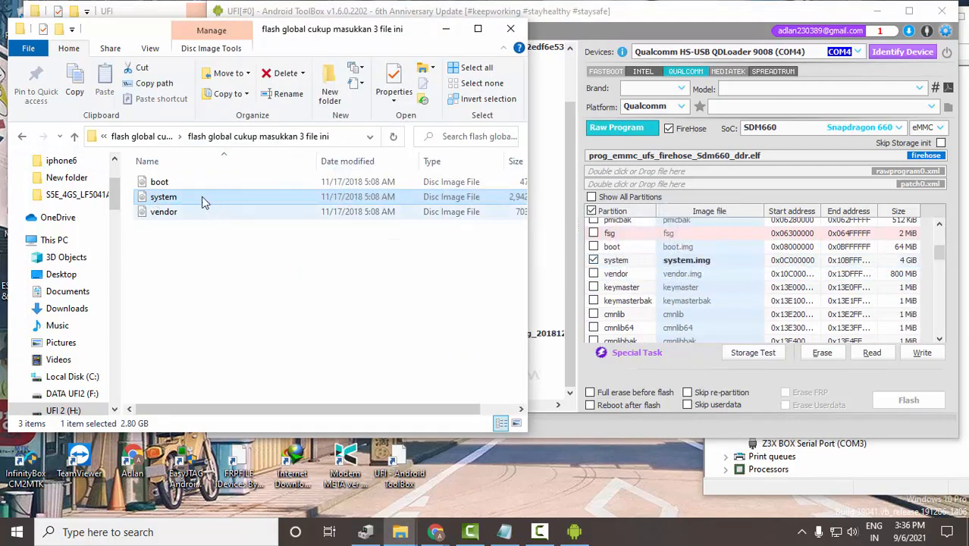
{"action": "left_click_drag", "start_coordinate": [157, 182], "coordinate": [687, 255]}
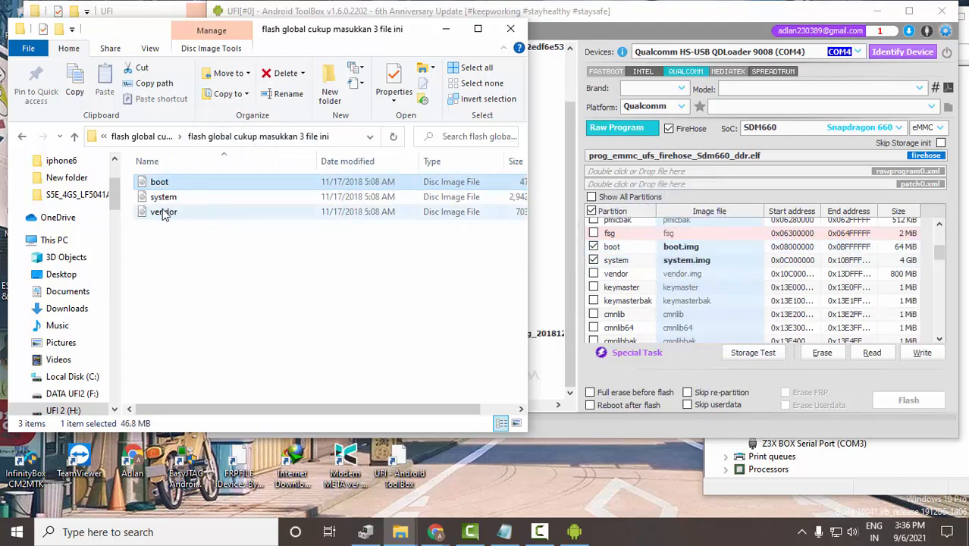
{"action": "left_click_drag", "start_coordinate": [163, 212], "coordinate": [697, 284]}
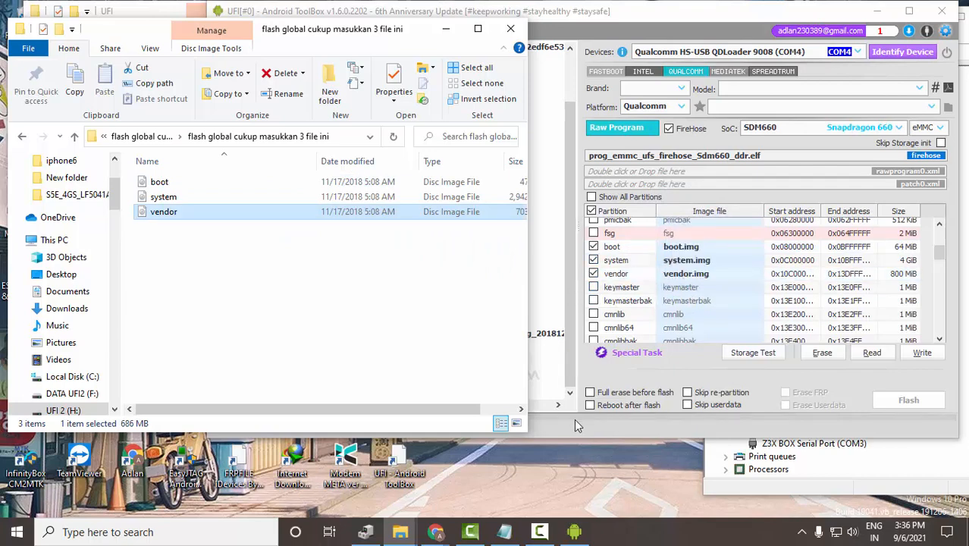
{"action": "left_click", "coordinate": [590, 406]}
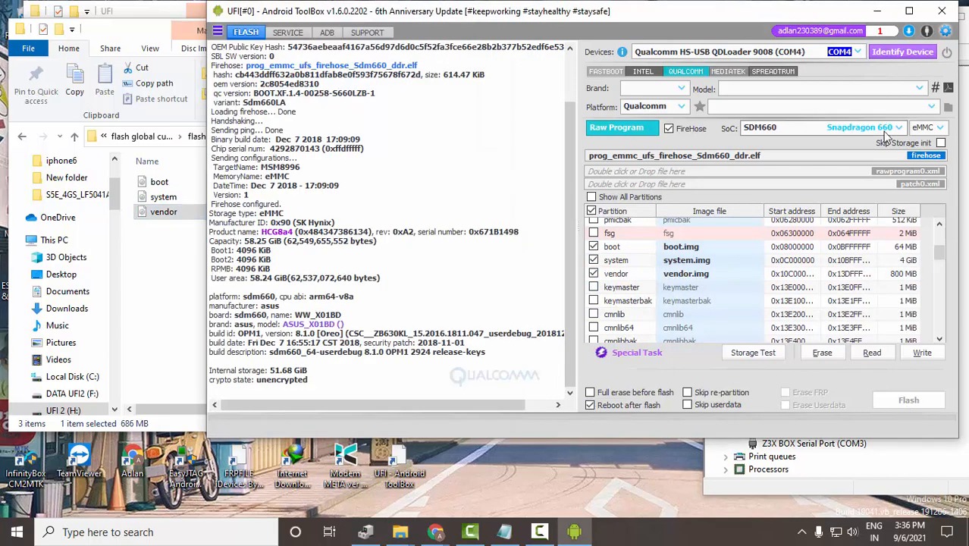
{"action": "left_click", "coordinate": [922, 353]}
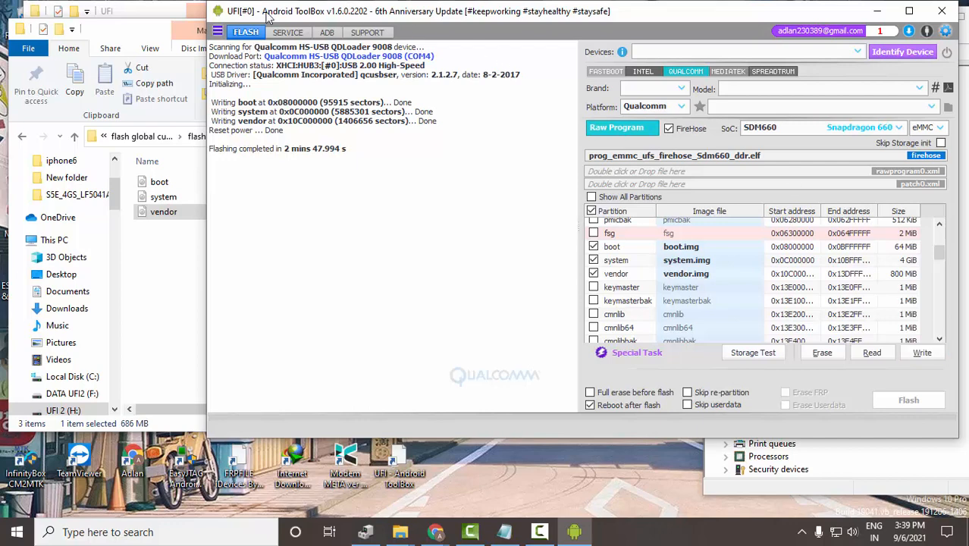
Switch to the Notepad instructions and add the line "DONE... HP TINGGAL FACTORY RESET SAJA..".
{"action": "left_click", "coordinate": [505, 532]}
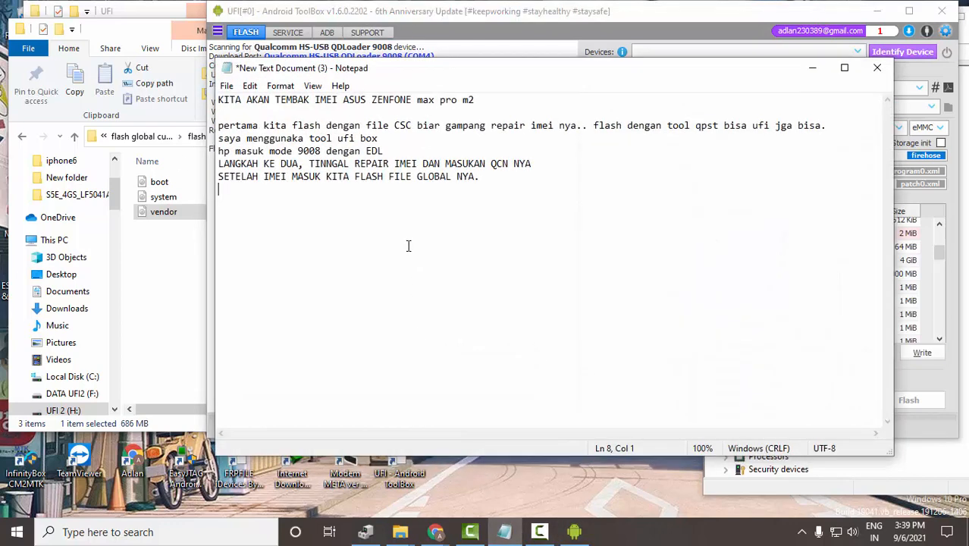
{"action": "type", "text": "DONE... HP TINGGAL"}
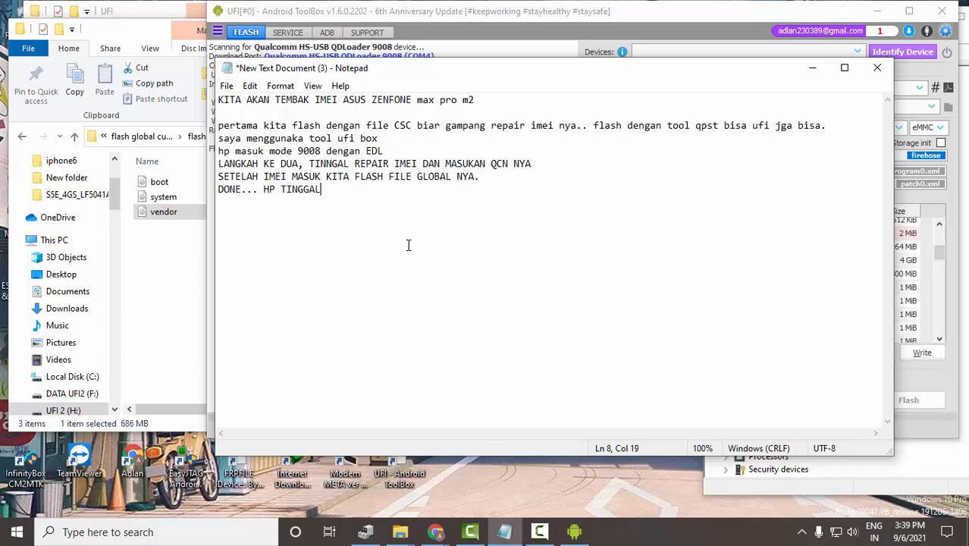
{"action": "type", "text": " FACTORY RESET SA"}
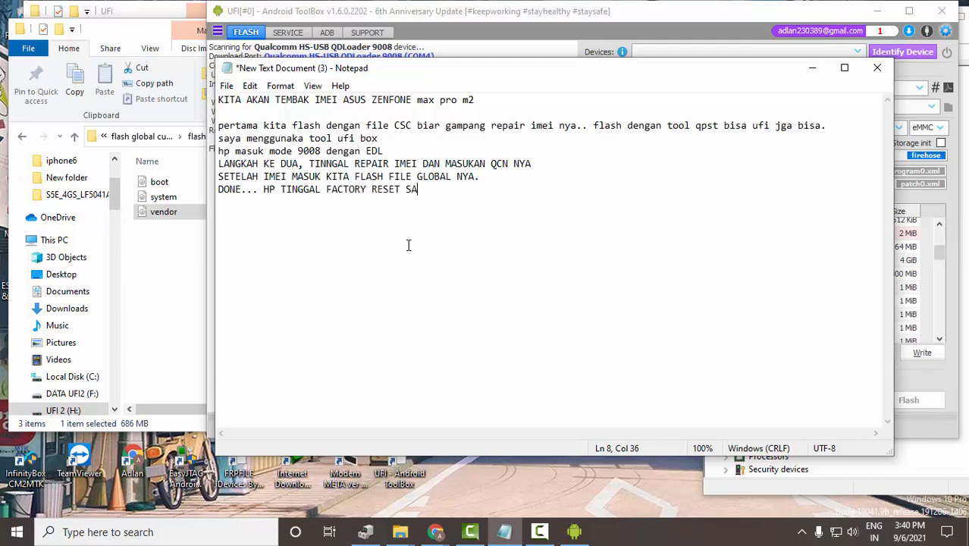
{"action": "type", "text": "JA.."}
Leave two blank lines below the factory reset line and start a new line with "NOT".
{"action": "key", "text": "Return"}
{"action": "key", "text": "Return"}
{"action": "key", "text": "Return"}
{"action": "type", "text": "bisa u"}
{"action": "key", "text": "BackSpace"}
{"action": "key", "text": "BackSpace"}
{"action": "type", "text": "NOTAAA"}
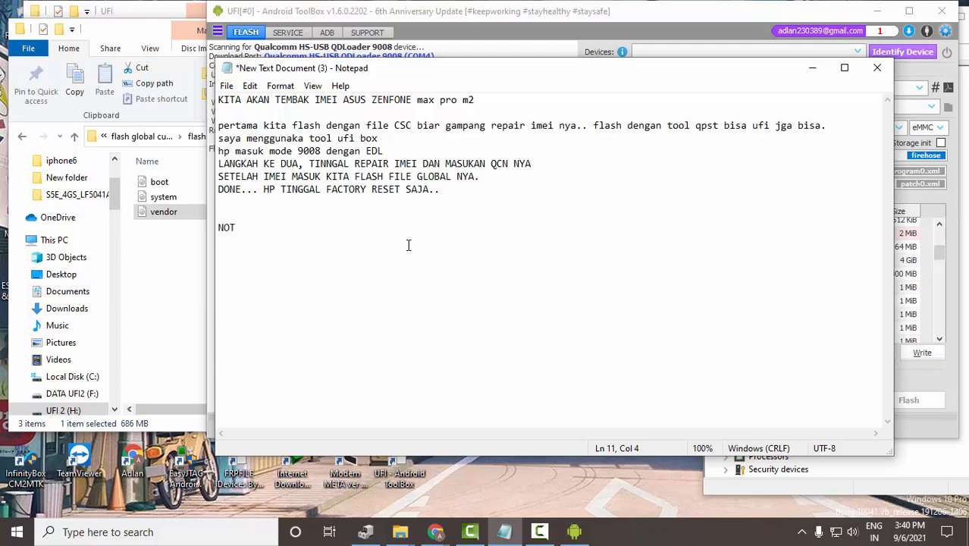